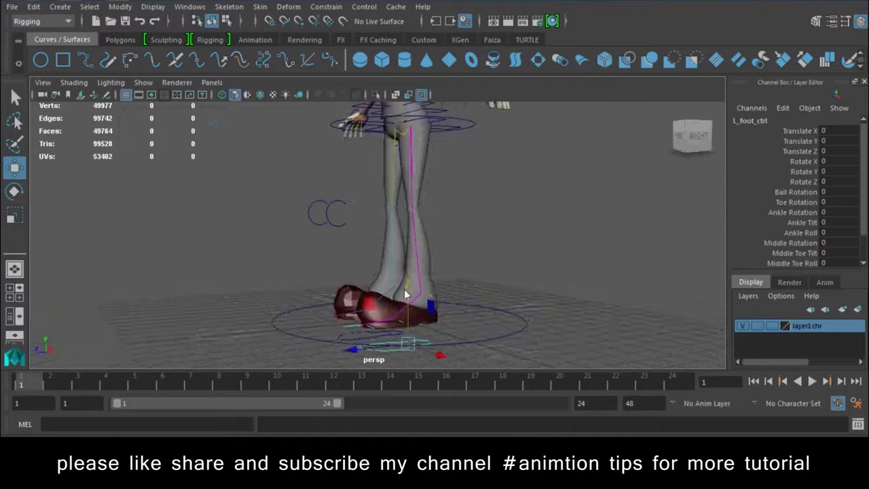
# Step: Lift the left foot control to test the leg bend and turn off the body's smooth preview
pyautogui.moveTo(405, 294)
pyautogui.mouseDown()
pyautogui.moveTo(432, 198)
pyautogui.moveTo(427, 264)
pyautogui.moveTo(435, 194)
pyautogui.mouseUp()
pyautogui.hotkey('ctrl', 'z')
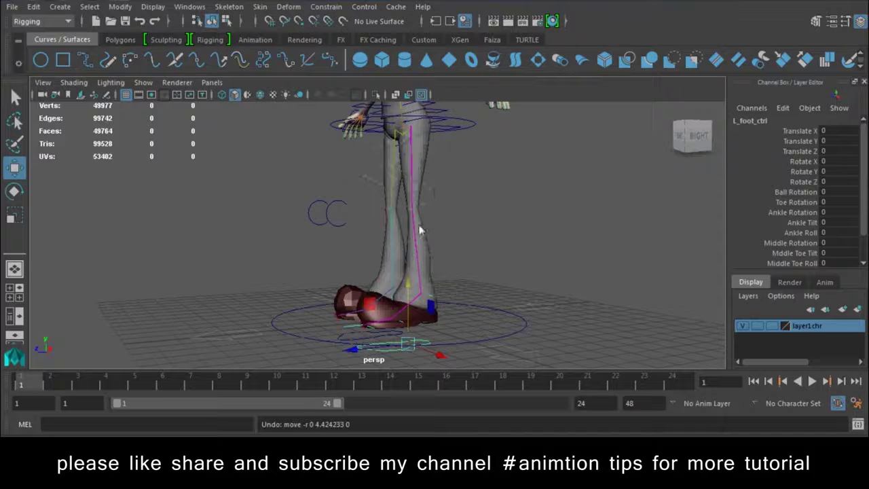
pyautogui.moveTo(408, 295)
pyautogui.mouseDown()
pyautogui.moveTo(428, 178)
pyautogui.moveTo(268, 186)
pyautogui.mouseUp()
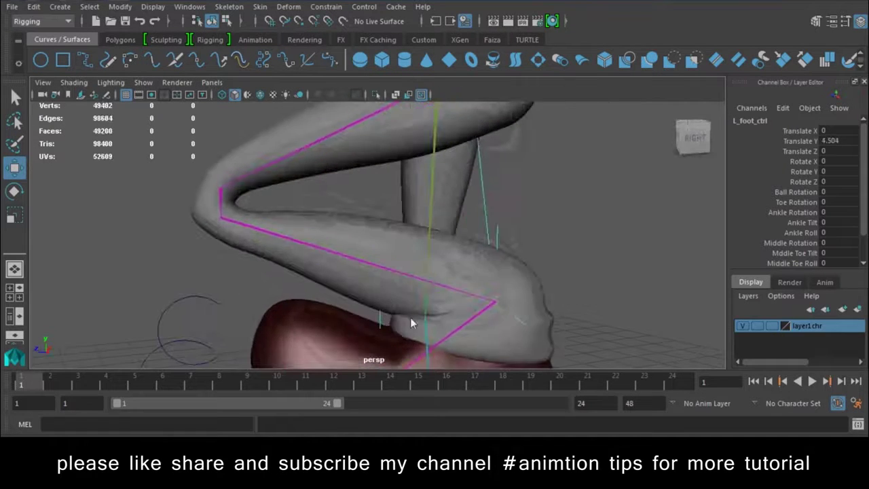
pyautogui.click(282, 180)
pyautogui.press('1')
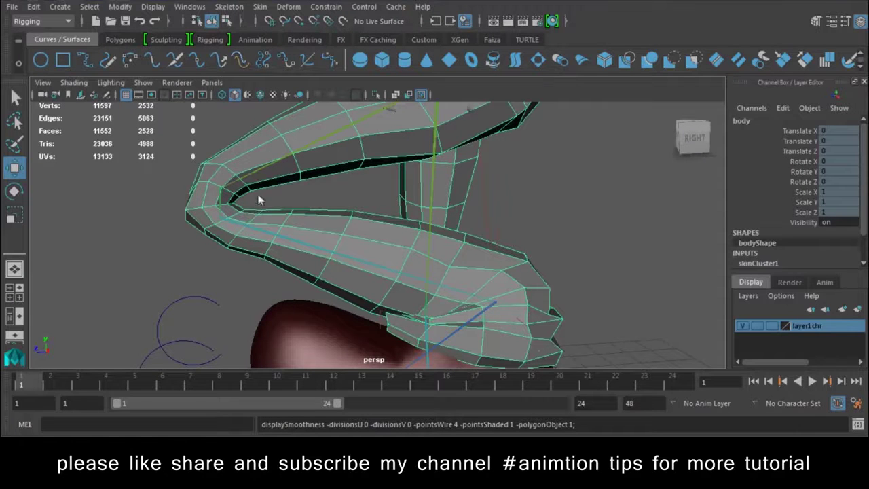
# Step: Undo back to the left foot control resting on the ground
pyautogui.hotkey('ctrl', 'z')
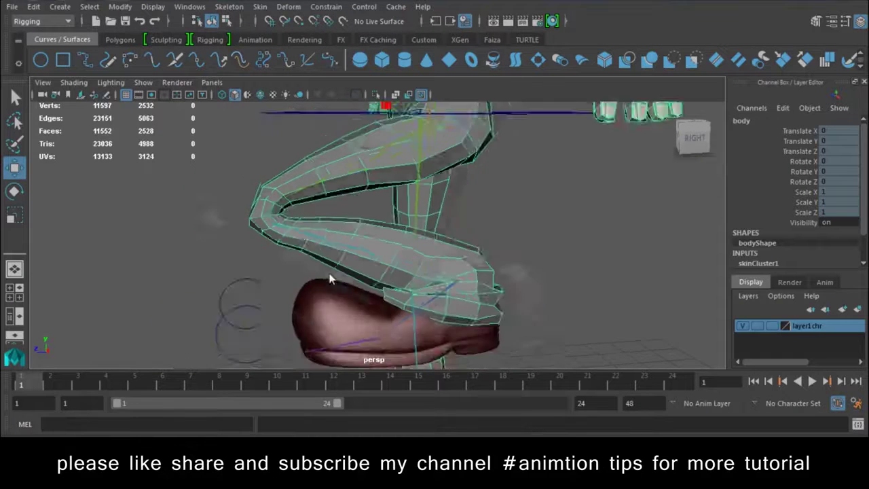
pyautogui.hotkey('ctrl', 'z')
pyautogui.hotkey('ctrl', 'z')
pyautogui.hotkey('ctrl', 'z')
pyautogui.hotkey('ctrl', 'z')
pyautogui.hotkey('ctrl', 'z')
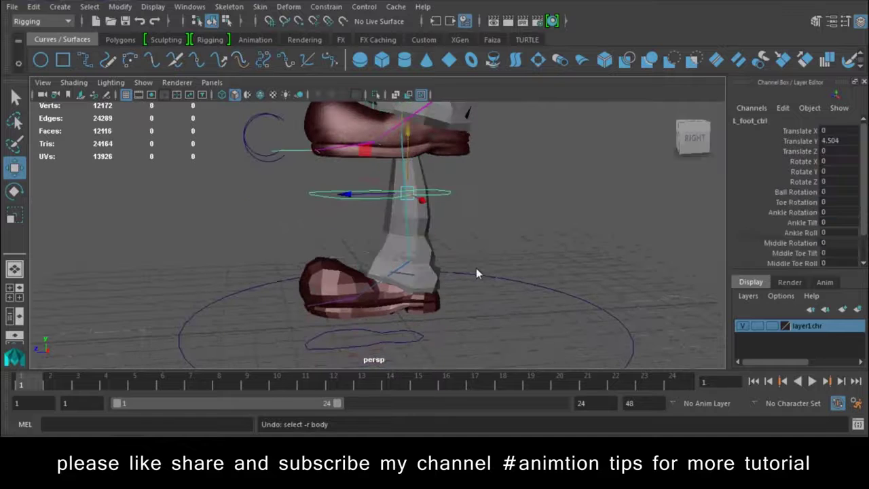
pyautogui.hotkey('ctrl', 'z')
pyautogui.hotkey('ctrl', 'z')
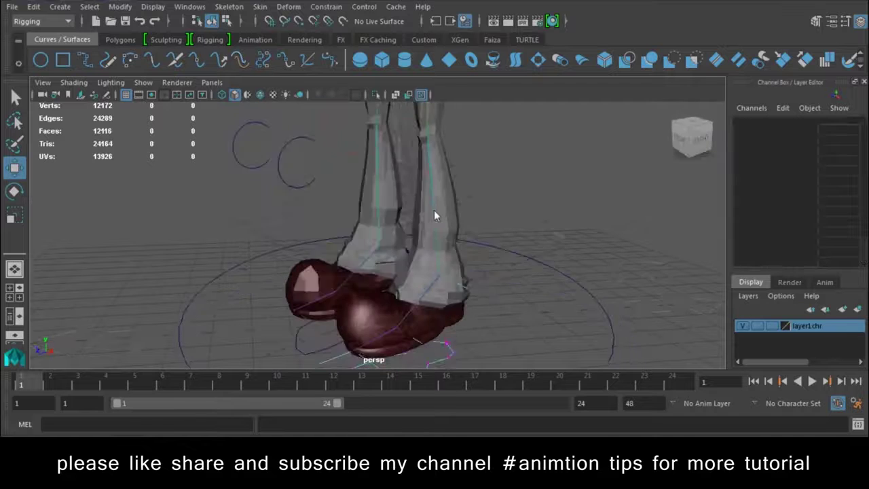
pyautogui.hotkey('ctrl', 'z')
pyautogui.hotkey('ctrl', 'z')
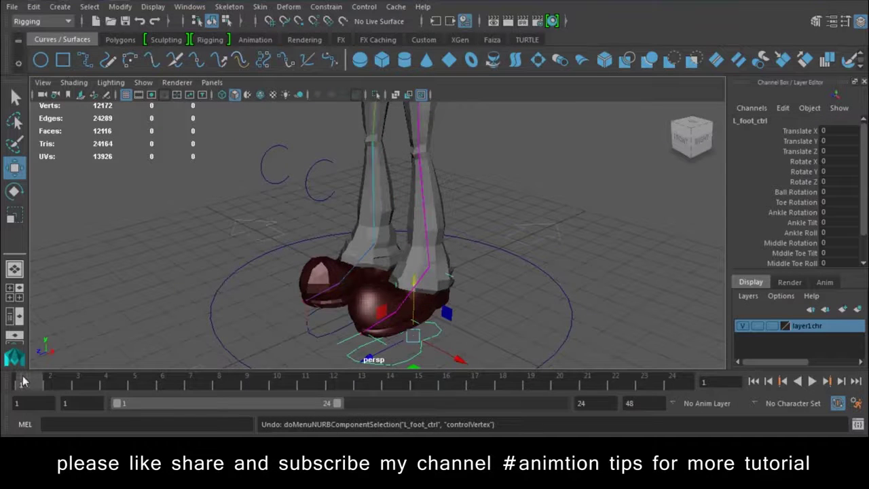
# Step: Key the foot control's translate at frame 1, then try a trial lift and tilt and undo it
pyautogui.hotkey('shift', 'w')
pyautogui.moveTo(35, 384); pyautogui.dragTo(180, 388)
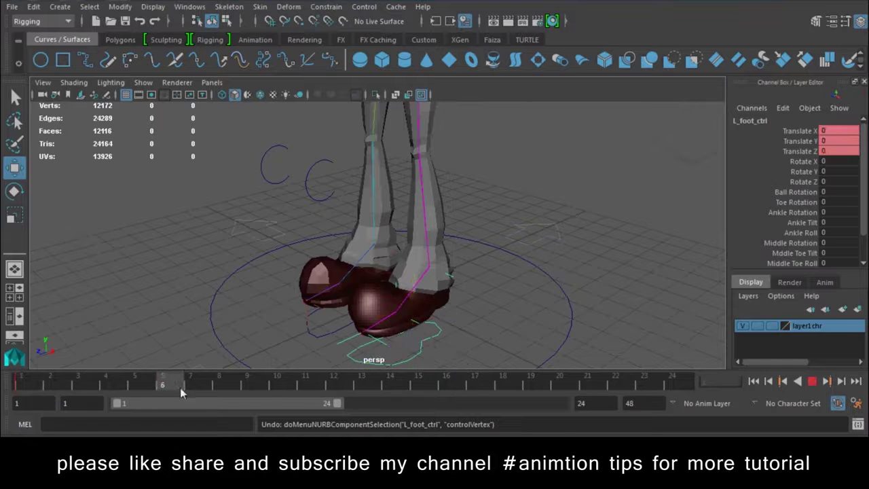
pyautogui.keyDown('alt'); pyautogui.moveTo(380, 360); pyautogui.dragTo(424, 242); pyautogui.keyUp('alt')
pyautogui.press('e')
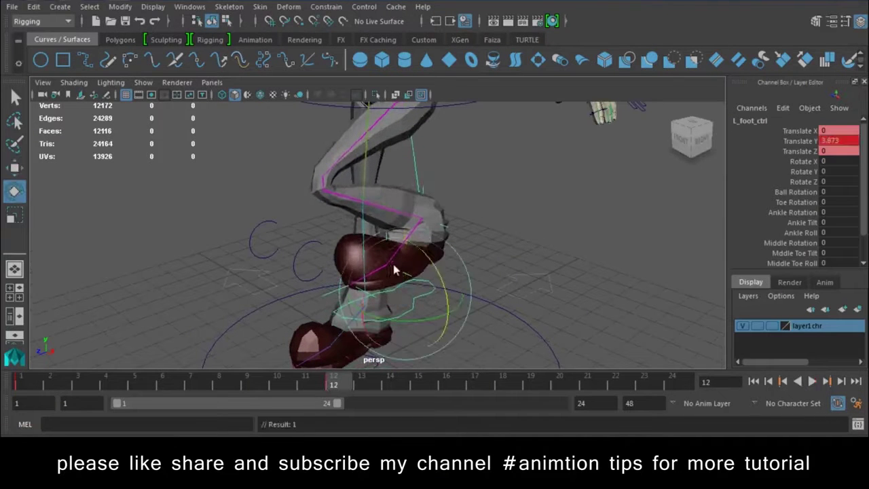
pyautogui.moveTo(383, 260); pyautogui.dragTo(397, 304)
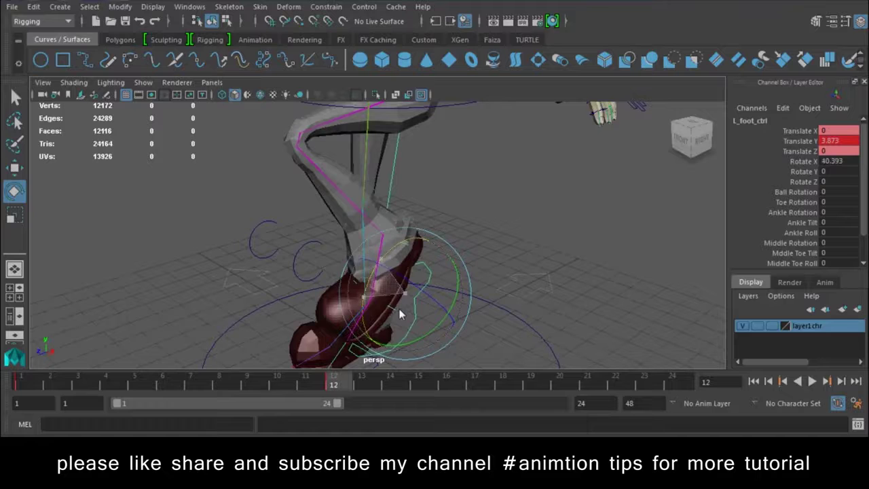
pyautogui.press('w')
pyautogui.moveTo(488, 303)
pyautogui.keyDown('alt'); pyautogui.mouseDown()
pyautogui.moveTo(431, 285)
pyautogui.moveTo(417, 292)
pyautogui.mouseUp(); pyautogui.keyUp('alt')
pyautogui.moveTo(406, 256)
pyautogui.mouseDown()
pyautogui.moveTo(415, 246)
pyautogui.moveTo(355, 289)
pyautogui.mouseUp()
pyautogui.moveTo(330, 385); pyautogui.dragTo(50, 385)
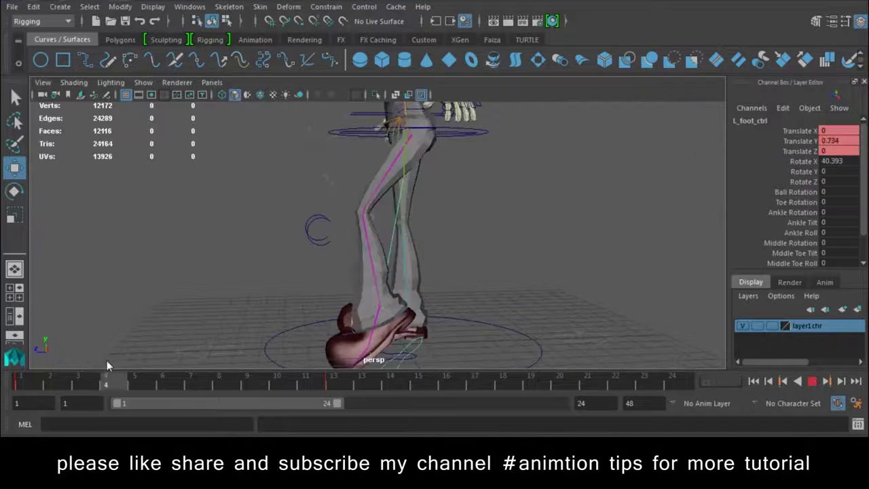
pyautogui.hotkey('ctrl', 'z')
pyautogui.hotkey('ctrl', 'z')
pyautogui.hotkey('ctrl', 'z')
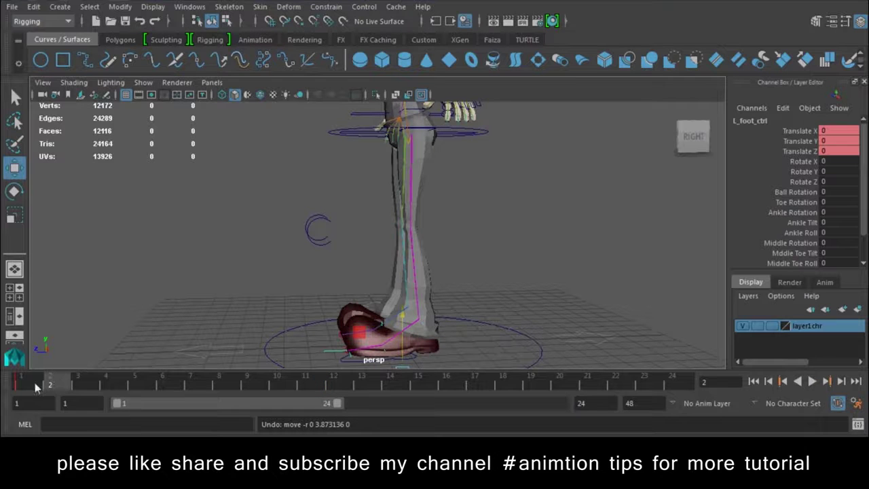
# Step: At frame 11, raise the left foot to Translate Y 4.244 and key Ankle Rotation 45
pyautogui.moveTo(37, 386); pyautogui.dragTo(305, 385)
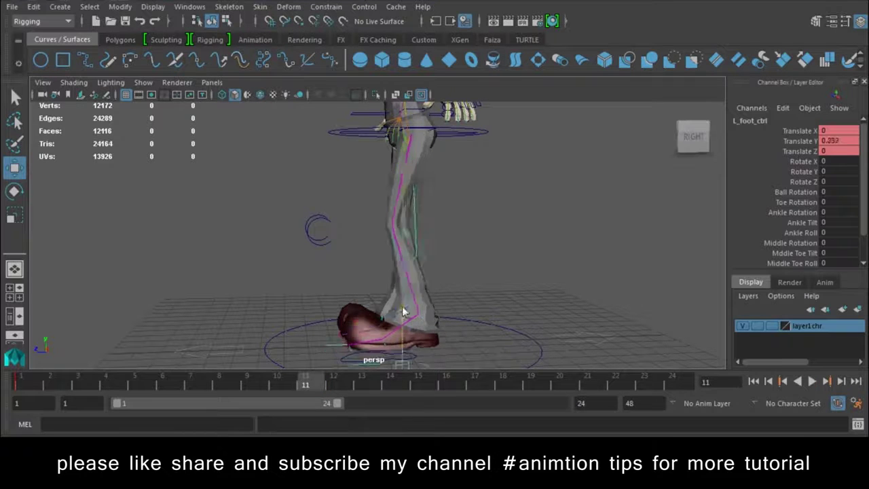
pyautogui.moveTo(403, 312); pyautogui.dragTo(398, 216)
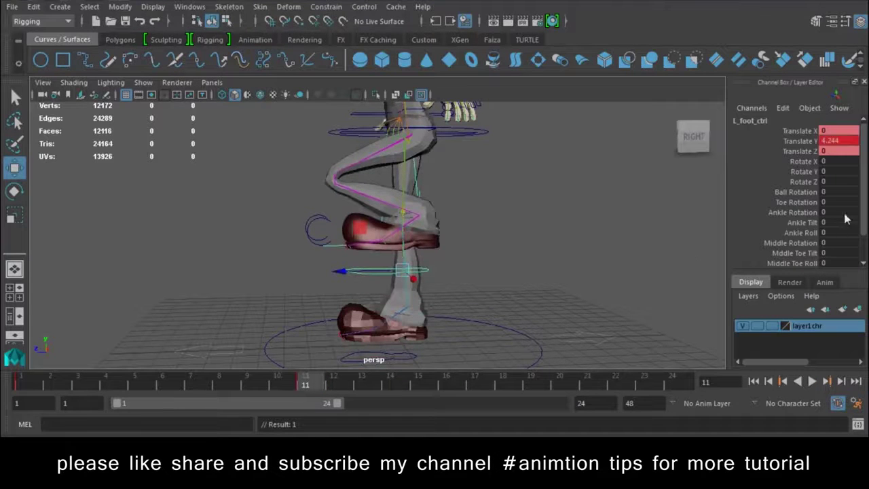
pyautogui.click(792, 212)
pyautogui.moveTo(685, 261); pyautogui.dragTo(815, 272, button='middle')
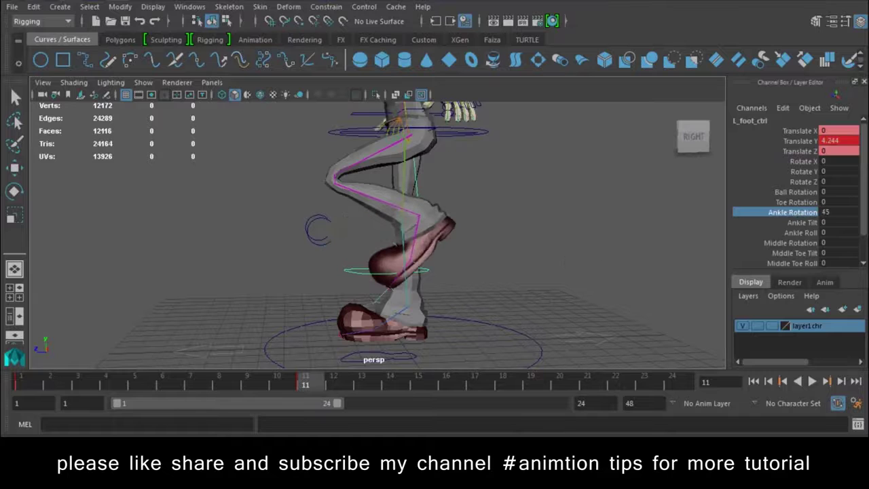
pyautogui.rightClick(801, 214)
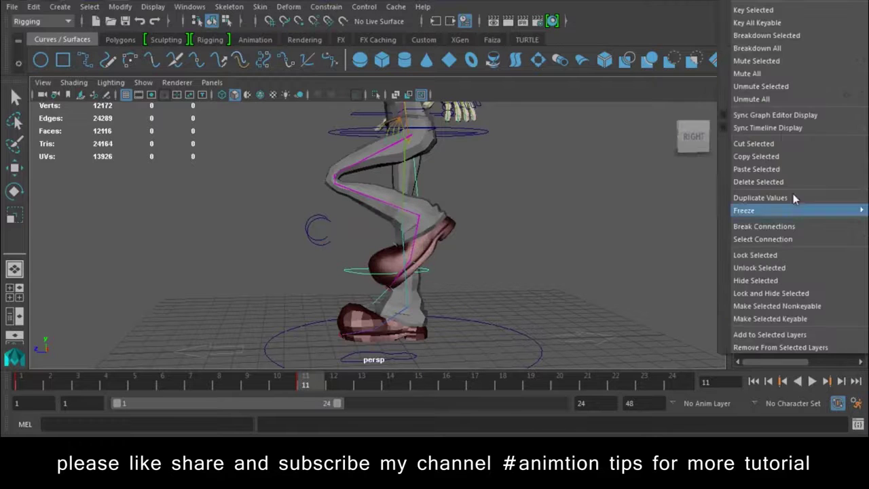
pyautogui.click(781, 9)
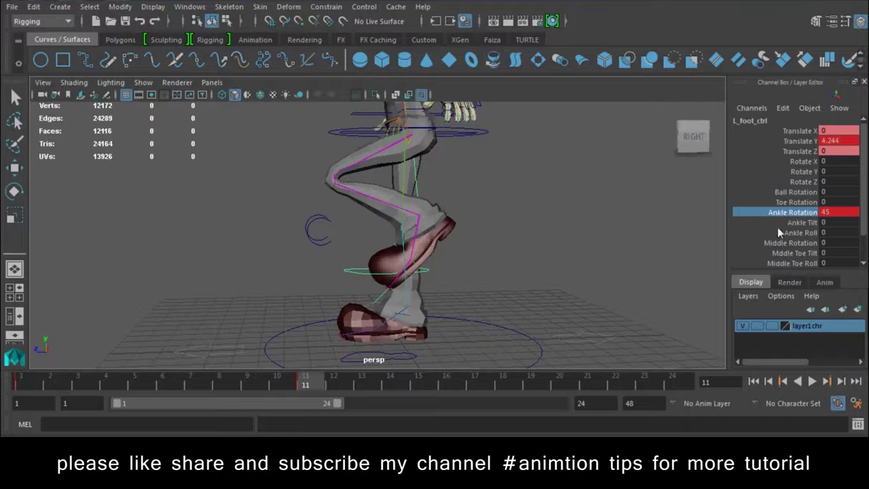
# Step: Key Ankle Rotation 0 at frame 1 and play back the foot lift
pyautogui.click(20, 384)
pyautogui.doubleClick(844, 215)
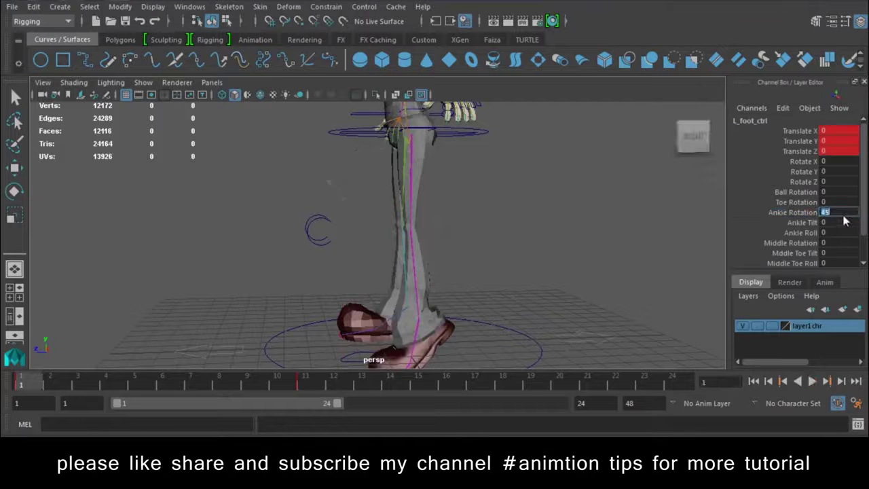
pyautogui.write('0')
pyautogui.press('Return')
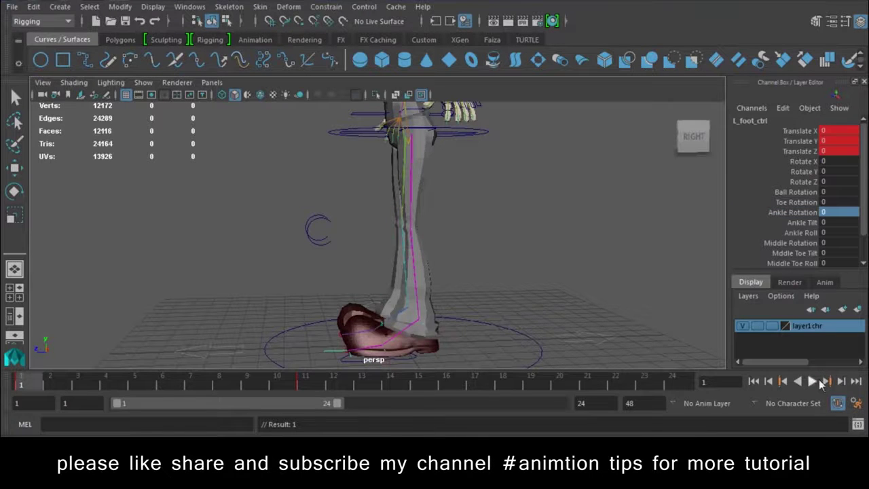
pyautogui.click(815, 383)
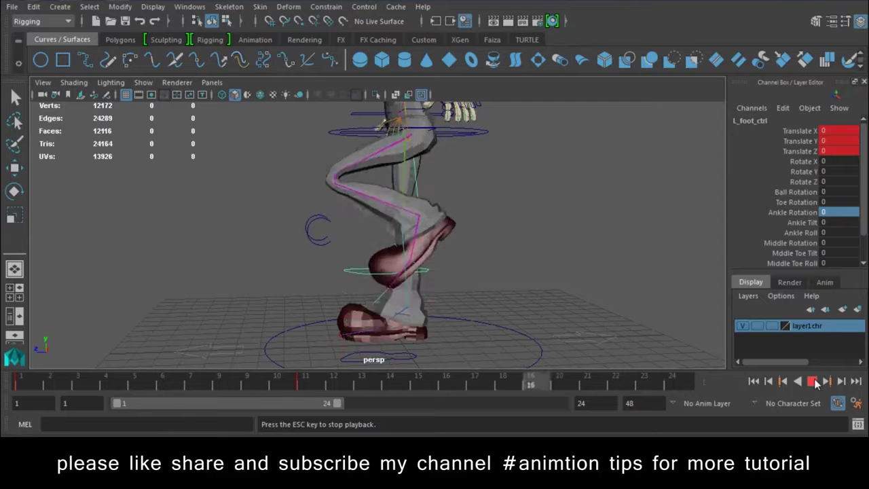
pyautogui.click(814, 382)
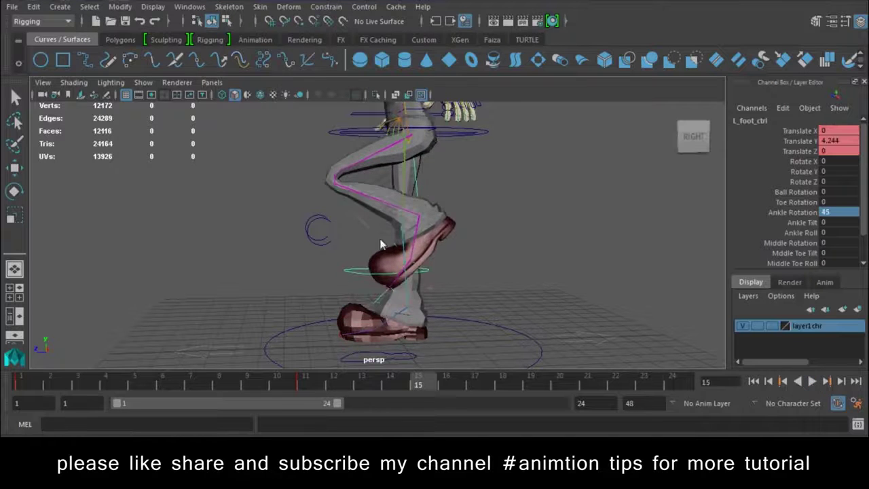
pyautogui.scroll(5, 382, 245)
# Step: Select the body mesh and choose Paint Skin Weights Tool from the right-click marking menu
pyautogui.click(377, 173)
pyautogui.scroll(3, 377, 174)
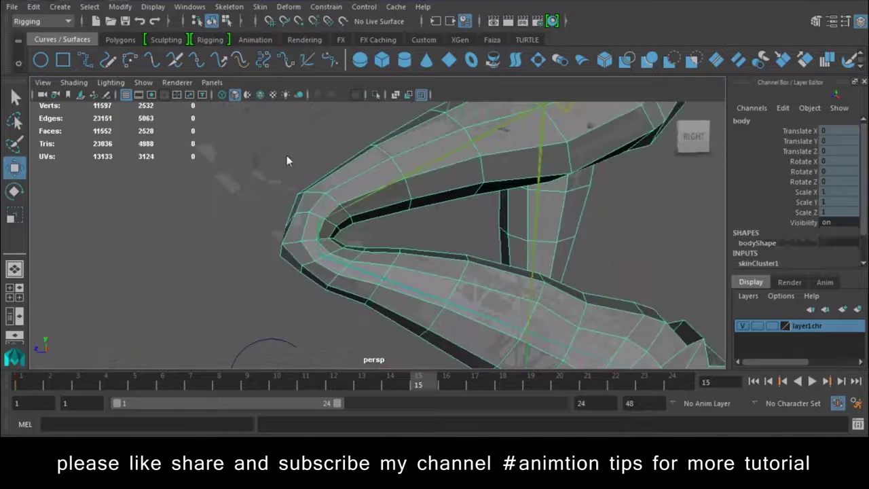
pyautogui.scroll(3, 287, 160)
pyautogui.moveTo(401, 264); pyautogui.dragTo(348, 97, button='right')
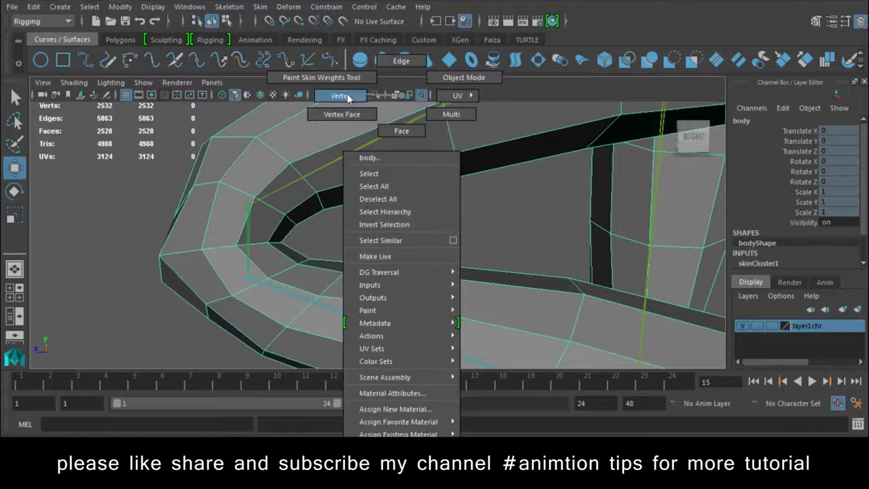
pyautogui.moveTo(414, 95); pyautogui.dragTo(477, 68, button='right')
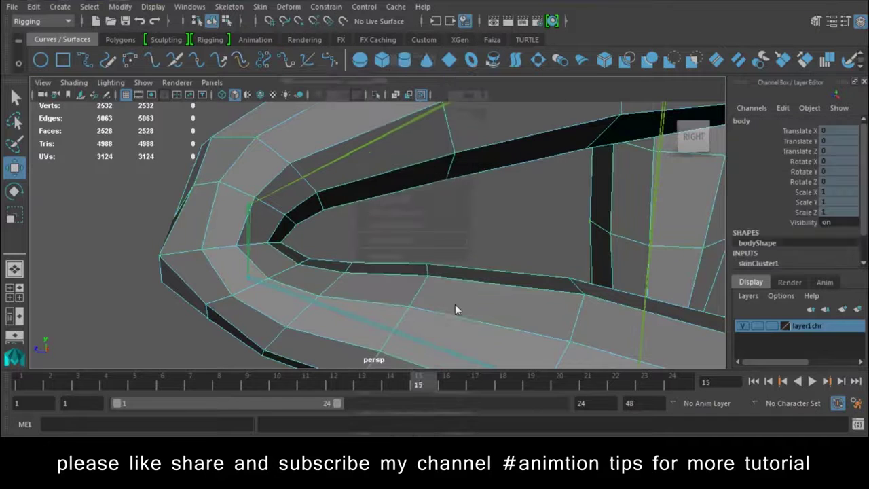
pyautogui.moveTo(351, 96); pyautogui.dragTo(271, 79, button='right')
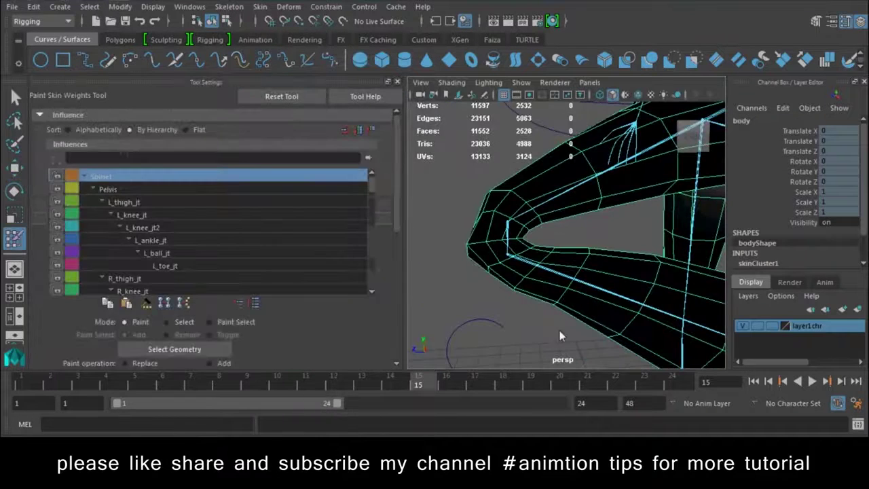
# Step: Choose L_knee_jt2 and paint added weight along the left knee
pyautogui.scroll(3, 560, 299)
pyautogui.scroll(3, 549, 316)
pyautogui.scroll(3, 558, 251)
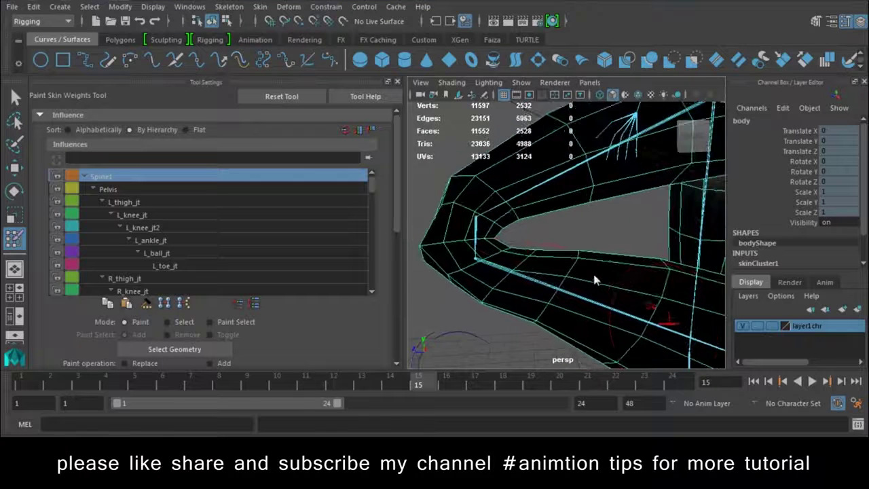
pyautogui.scroll(2, 598, 277)
pyautogui.keyDown('alt'); pyautogui.moveTo(538, 268); pyautogui.dragTo(541, 285); pyautogui.keyUp('alt')
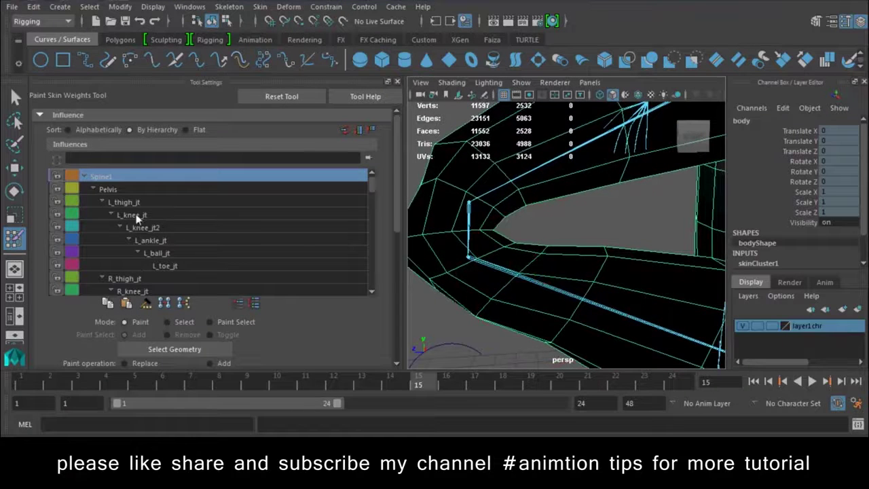
pyautogui.click(135, 214)
pyautogui.click(145, 228)
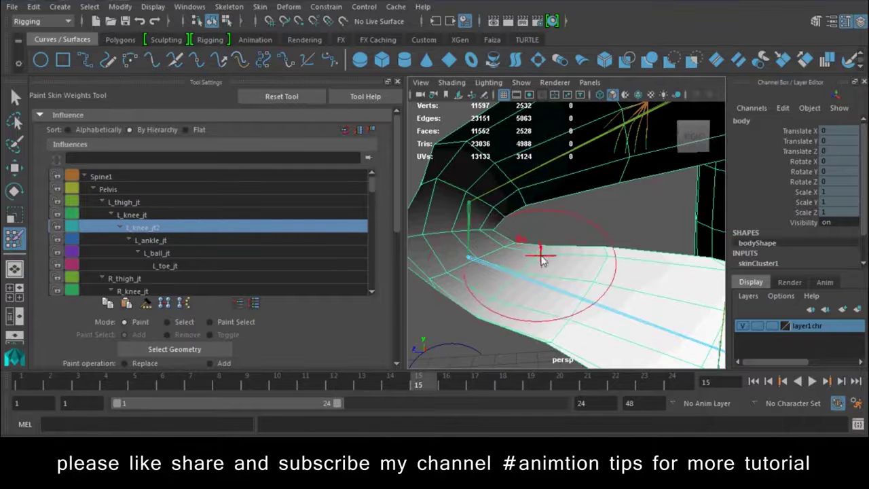
pyautogui.scroll(-3, 399, 194)
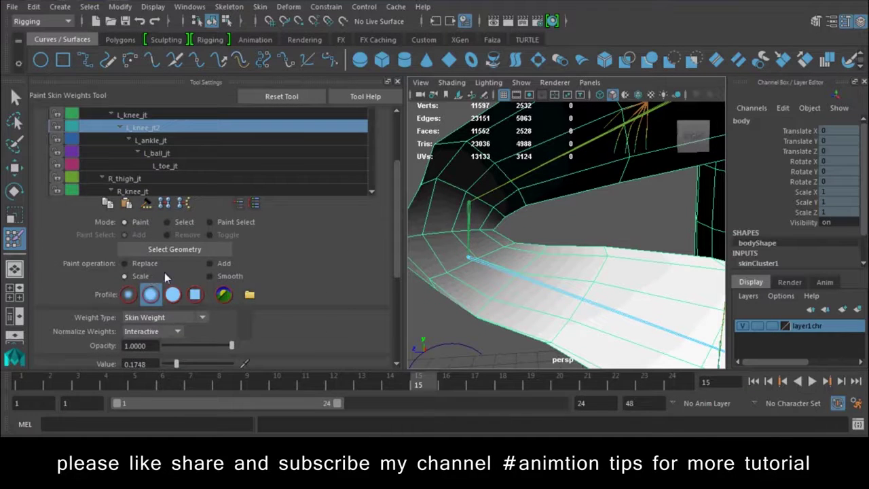
pyautogui.scroll(-1, 223, 269)
pyautogui.click(213, 226)
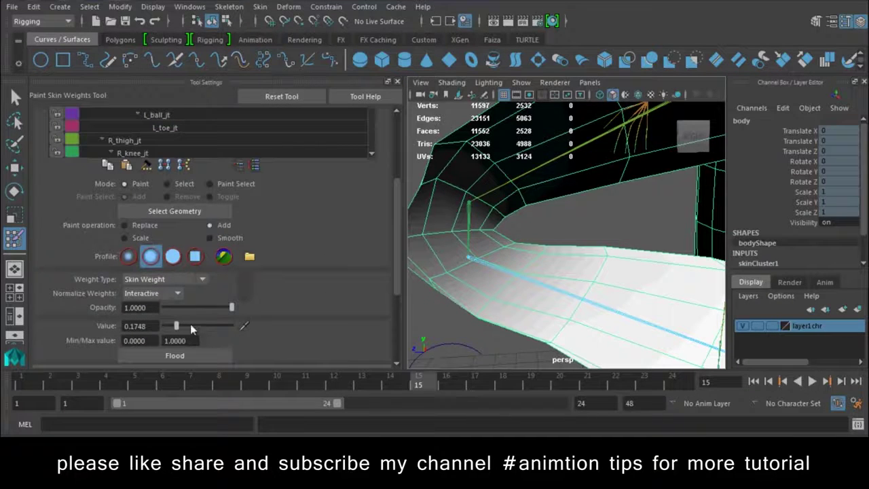
pyautogui.moveTo(519, 267)
pyautogui.mouseDown()
pyautogui.moveTo(588, 310)
pyautogui.moveTo(550, 271)
pyautogui.mouseUp()
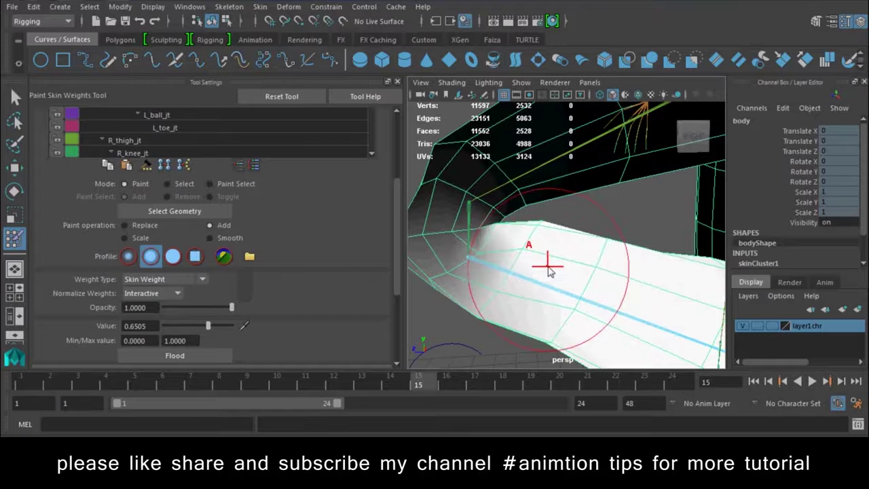
# Step: Smooth the knee weights, then undo the last stroke
pyautogui.click(218, 237)
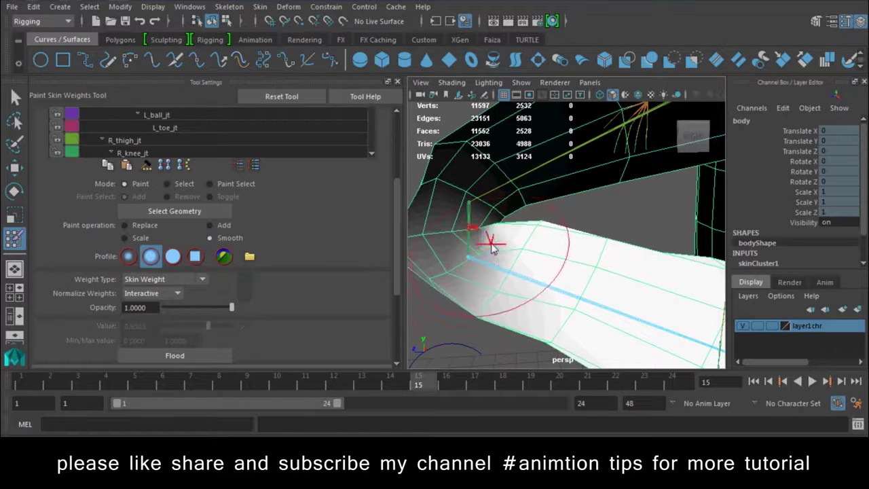
pyautogui.moveTo(494, 243)
pyautogui.keyDown('alt'); pyautogui.mouseDown()
pyautogui.moveTo(494, 282)
pyautogui.moveTo(591, 281)
pyautogui.mouseUp(); pyautogui.keyUp('alt')
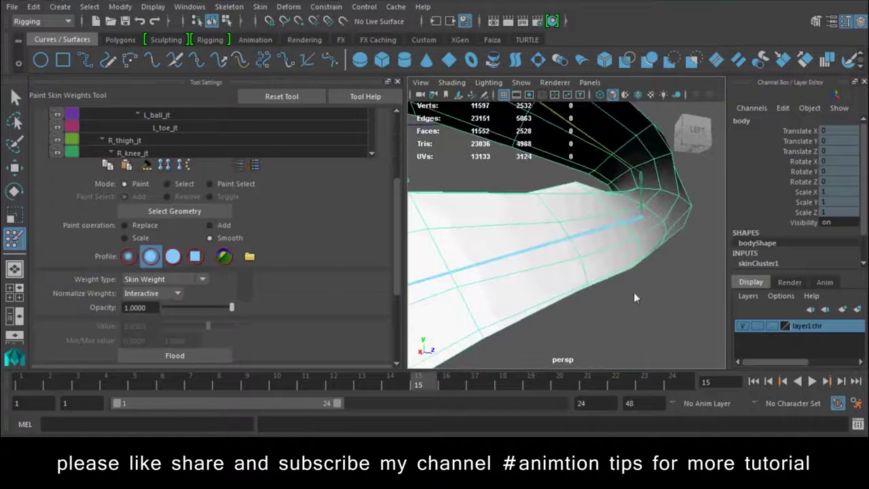
pyautogui.moveTo(617, 249)
pyautogui.keyDown('alt'); pyautogui.mouseDown()
pyautogui.moveTo(563, 281)
pyautogui.moveTo(624, 308)
pyautogui.mouseUp(); pyautogui.keyUp('alt')
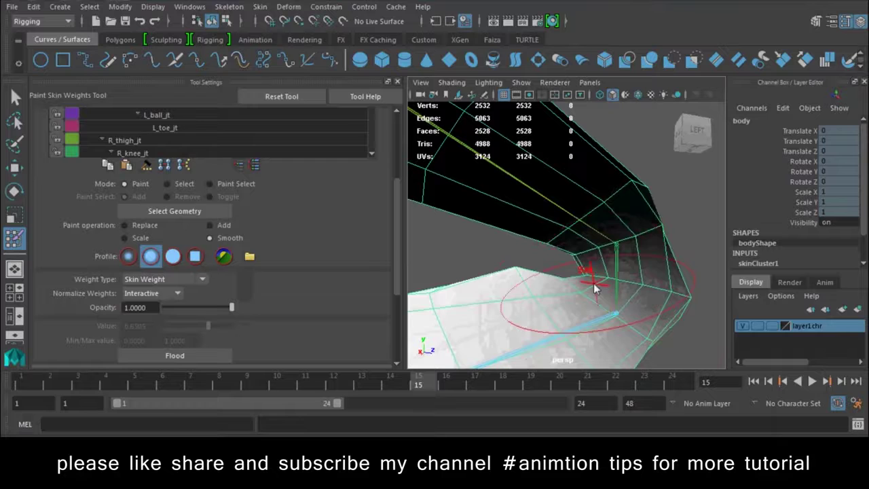
pyautogui.hotkey('ctrl', 'z')
pyautogui.hotkey('ctrl', 'z')
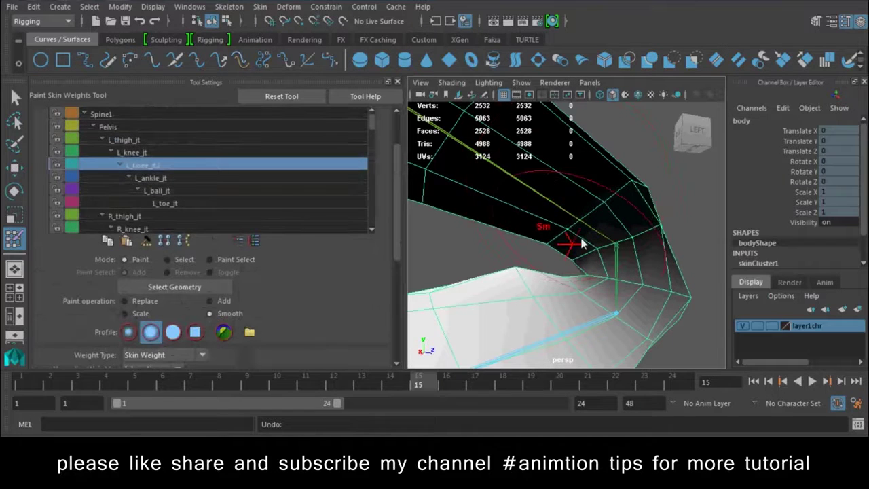
# Step: Paint L_thigh_jt weight over the knee with Add, then smooth it
pyautogui.click(134, 141)
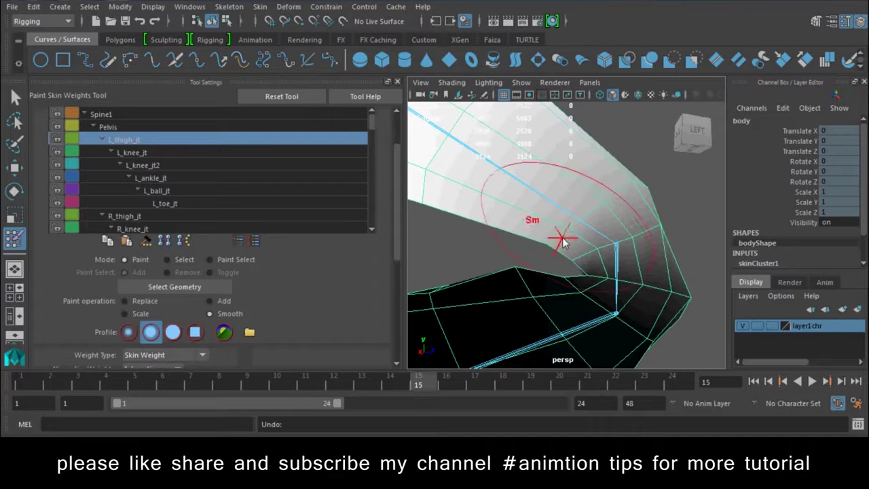
pyautogui.scroll(-3, 397, 234)
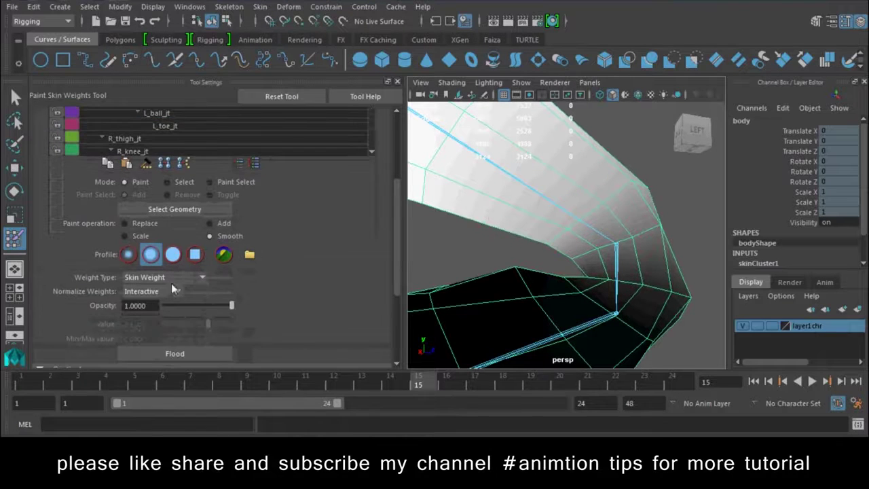
pyautogui.click(221, 224)
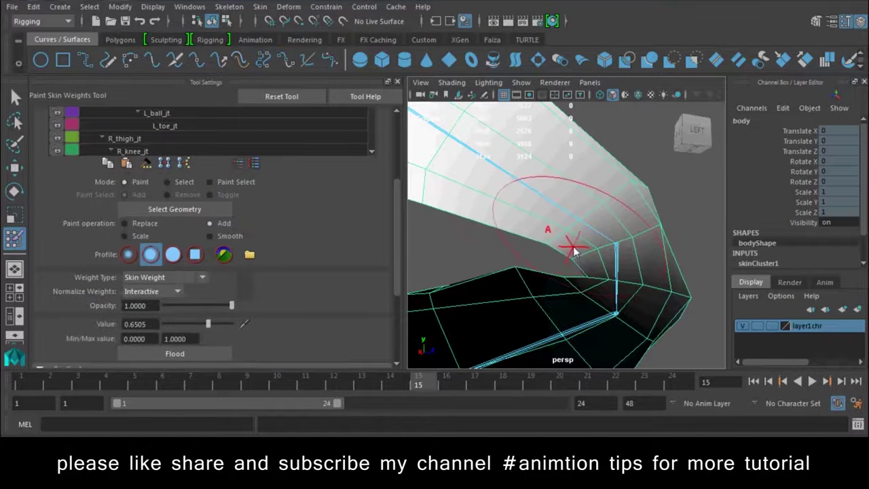
pyautogui.moveTo(557, 246); pyautogui.dragTo(588, 242)
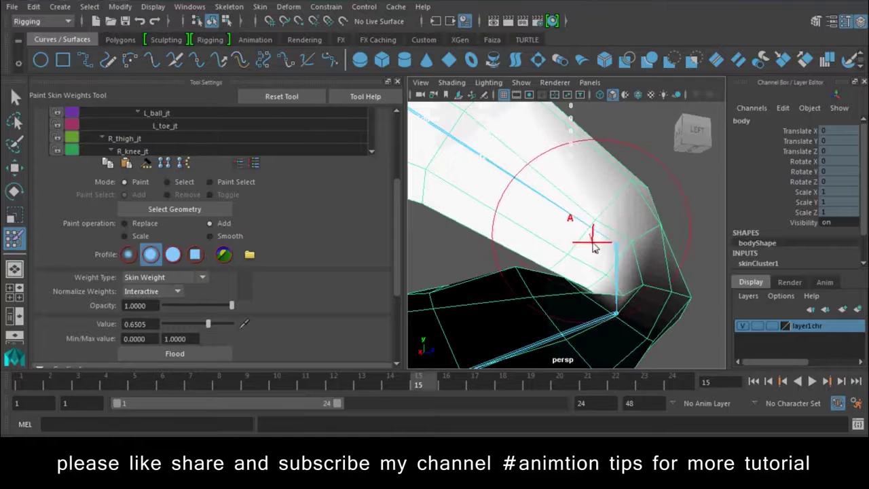
pyautogui.click(213, 235)
pyautogui.moveTo(601, 277); pyautogui.dragTo(571, 286)
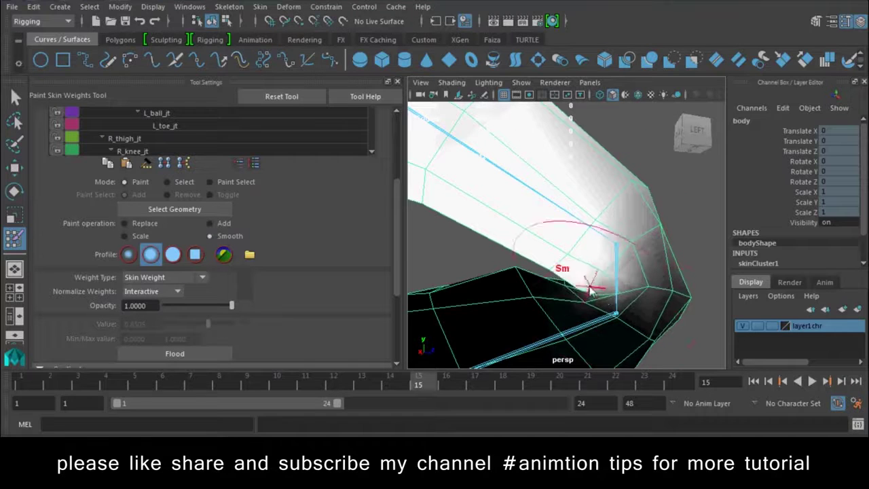
pyautogui.moveTo(596, 326)
pyautogui.mouseDown()
pyautogui.moveTo(617, 252)
pyautogui.moveTo(597, 267)
pyautogui.moveTo(533, 250)
pyautogui.moveTo(543, 209)
pyautogui.mouseUp()
# Step: Exit weight painting with the Move tool and turn smooth preview back on to inspect the knee
pyautogui.scroll(-5, 533, 250)
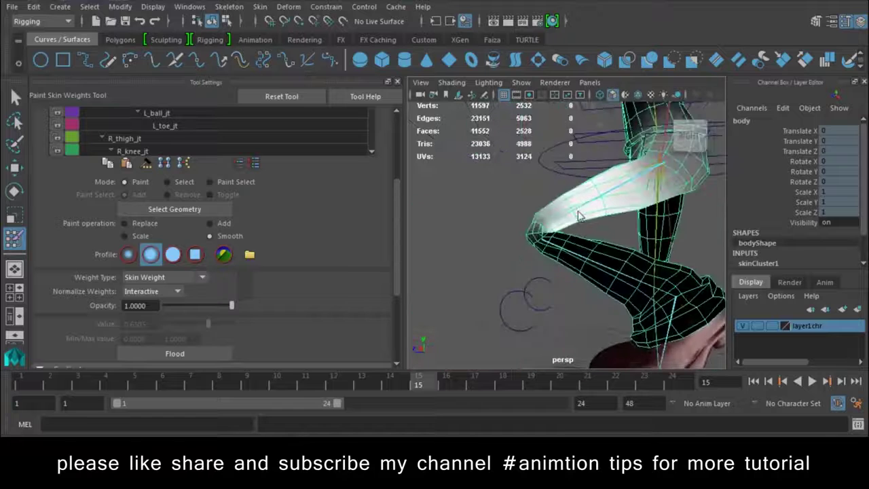
pyautogui.scroll(5, 543, 209)
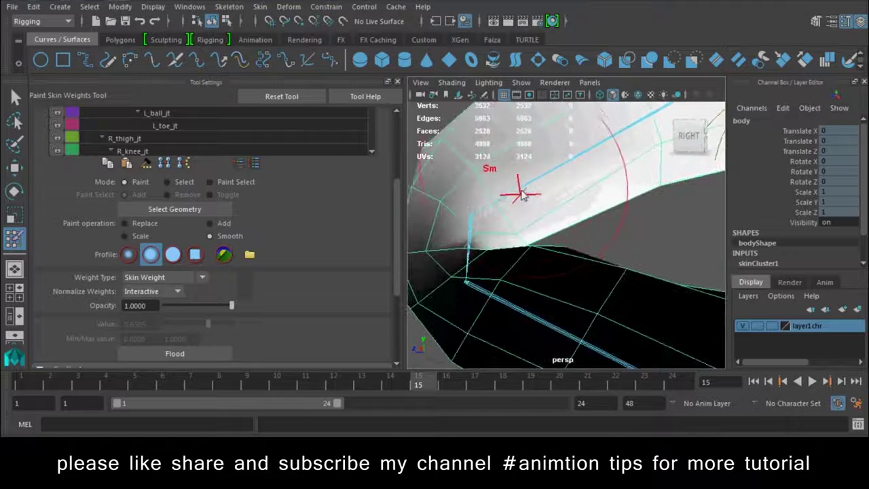
pyautogui.press('w')
pyautogui.moveTo(520, 197)
pyautogui.keyDown('alt'); pyautogui.mouseDown()
pyautogui.moveTo(605, 221)
pyautogui.moveTo(554, 259)
pyautogui.moveTo(602, 252)
pyautogui.moveTo(606, 277)
pyautogui.moveTo(560, 256)
pyautogui.mouseUp(); pyautogui.keyUp('alt')
pyautogui.press('3')
pyautogui.scroll(5, 559, 256)
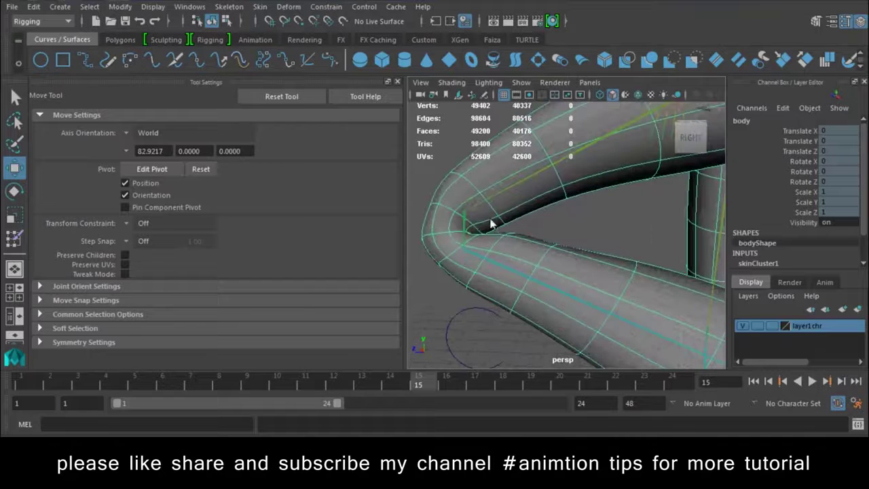
pyautogui.moveTo(506, 201)
pyautogui.keyDown('alt'); pyautogui.mouseDown()
pyautogui.moveTo(573, 271)
pyautogui.moveTo(543, 274)
pyautogui.mouseUp(); pyautogui.keyUp('alt')
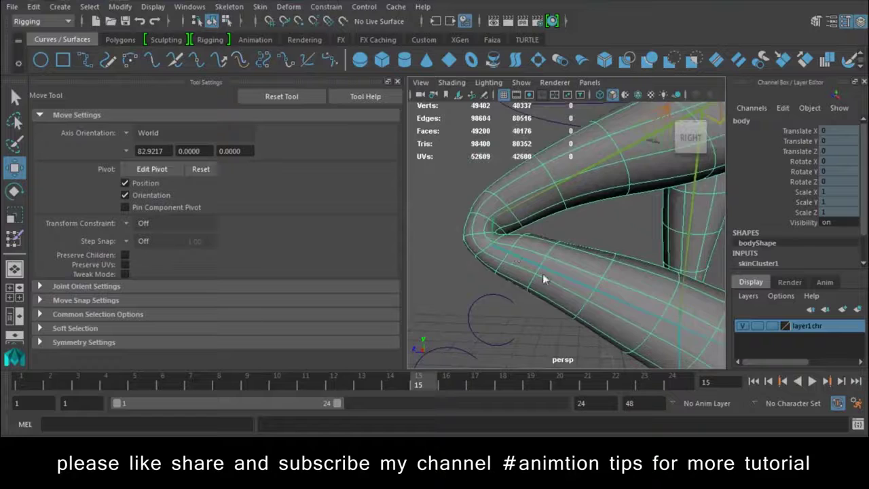
# Step: Play the animation to check the leg deformation, stopping at frame 11
pyautogui.scroll(-5, 543, 273)
pyautogui.click(448, 239)
pyautogui.moveTo(448, 239)
pyautogui.keyDown('alt'); pyautogui.mouseDown()
pyautogui.moveTo(537, 282)
pyautogui.moveTo(515, 305)
pyautogui.moveTo(585, 298)
pyautogui.mouseUp(); pyautogui.keyUp('alt')
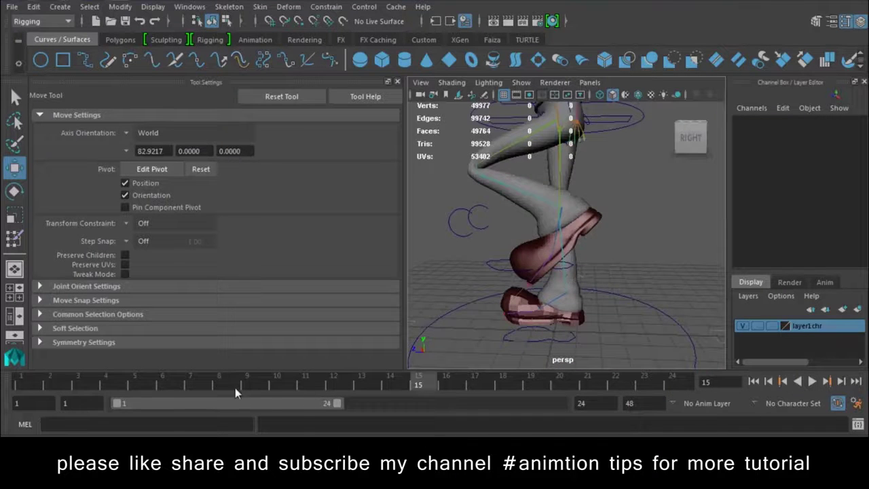
pyautogui.hotkey('alt', 'v')
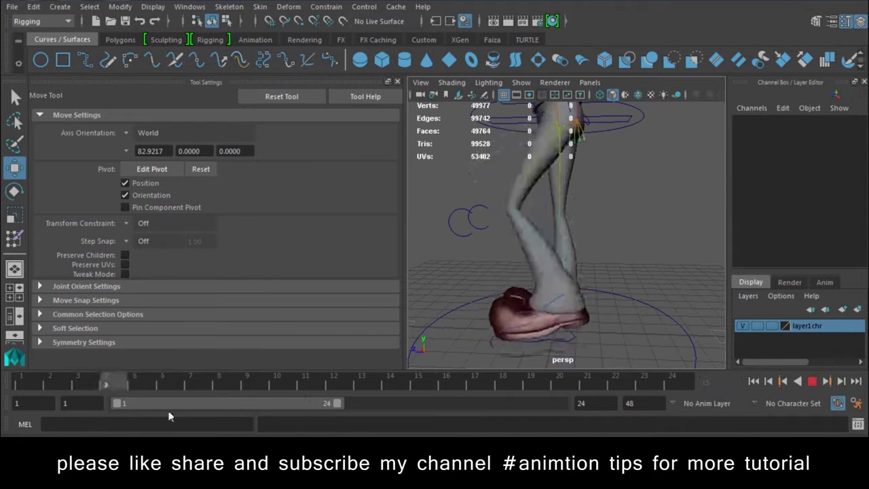
pyautogui.hotkey('alt', 'v')
pyautogui.moveTo(511, 226)
pyautogui.keyDown('alt'); pyautogui.mouseDown(button='right')
pyautogui.moveTo(530, 292)
pyautogui.moveTo(670, 265)
pyautogui.mouseUp(button='right'); pyautogui.keyUp('alt')
pyautogui.keyDown('alt'); pyautogui.moveTo(670, 265); pyautogui.dragTo(541, 282); pyautogui.keyUp('alt')
# Step: Show the body unsmoothed and select the ten vertices at the knee tip
pyautogui.click(516, 257)
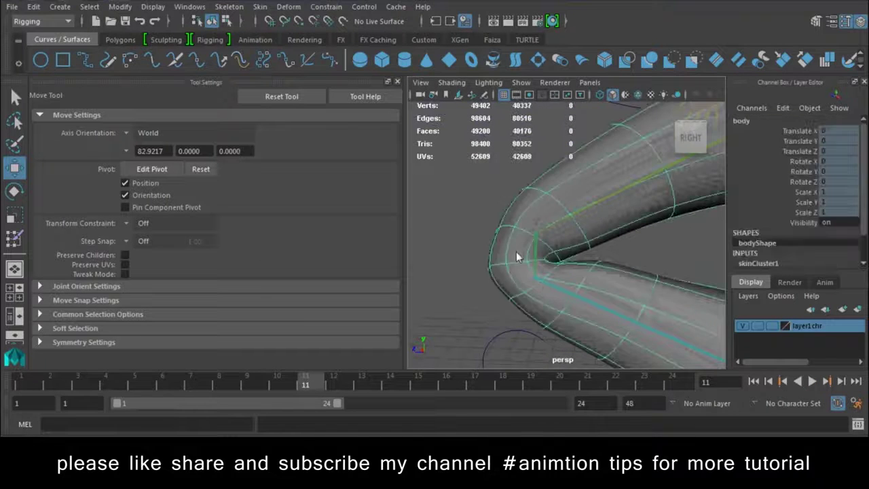
pyautogui.moveTo(500, 234); pyautogui.dragTo(545, 281, button='right')
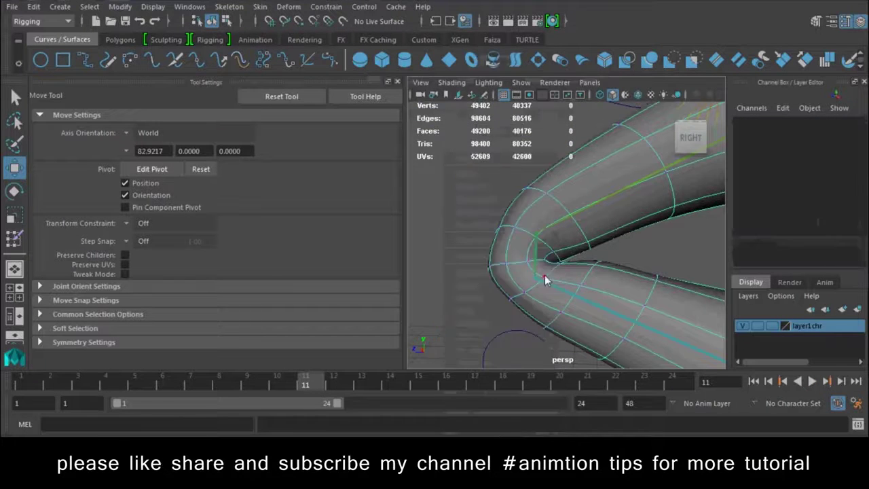
pyautogui.press('2')
pyautogui.press('1')
pyautogui.click(482, 268)
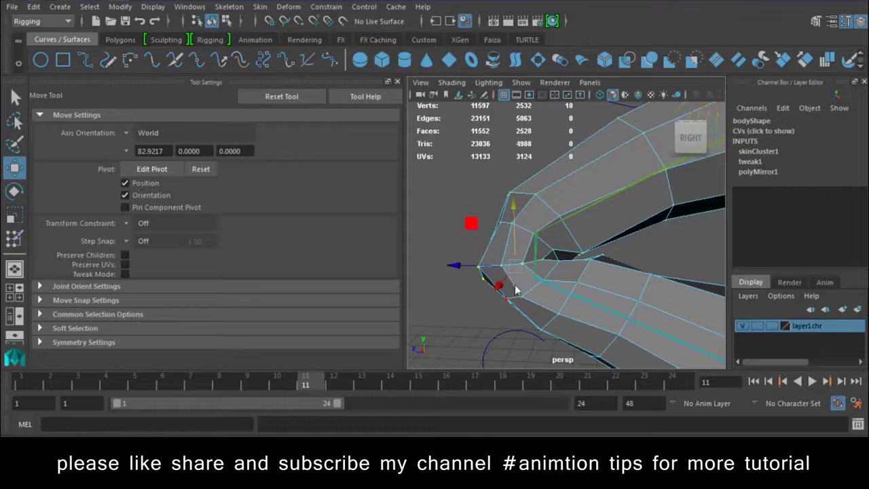
pyautogui.moveTo(517, 301)
pyautogui.keyDown('alt'); pyautogui.mouseDown()
pyautogui.moveTo(716, 283)
pyautogui.moveTo(569, 284)
pyautogui.mouseUp(); pyautogui.keyUp('alt')
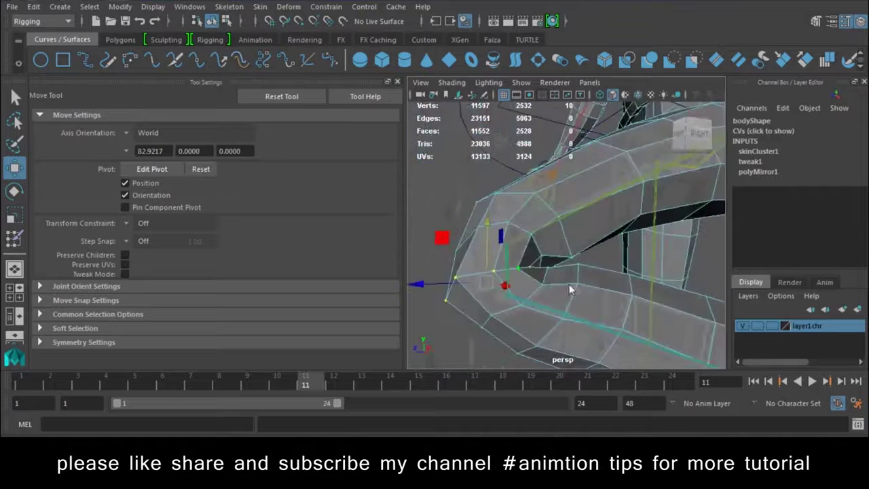
pyautogui.click(189, 6)
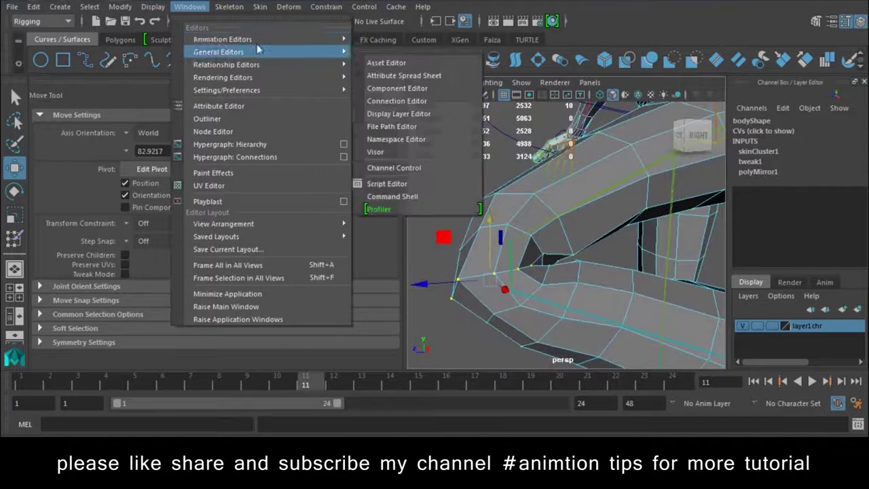
pyautogui.moveTo(218, 52)
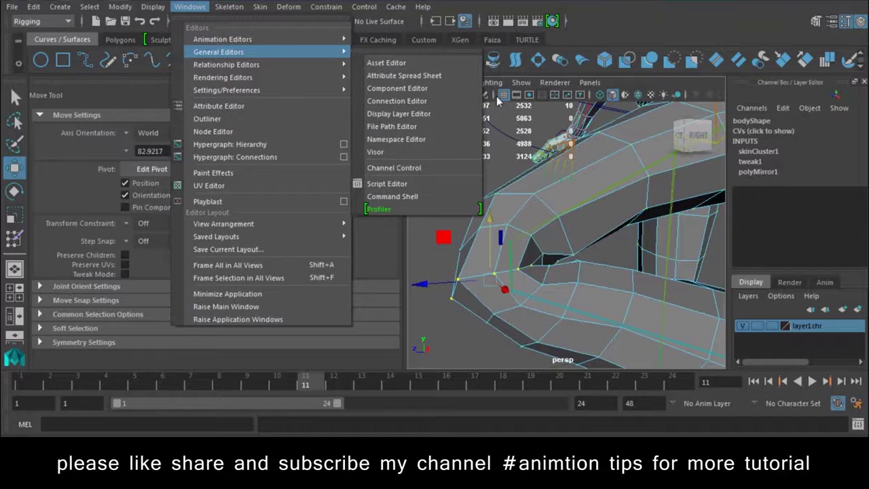
# Step: Open the Component Editor and arrange the view around the knee vertices
pyautogui.click(423, 102)
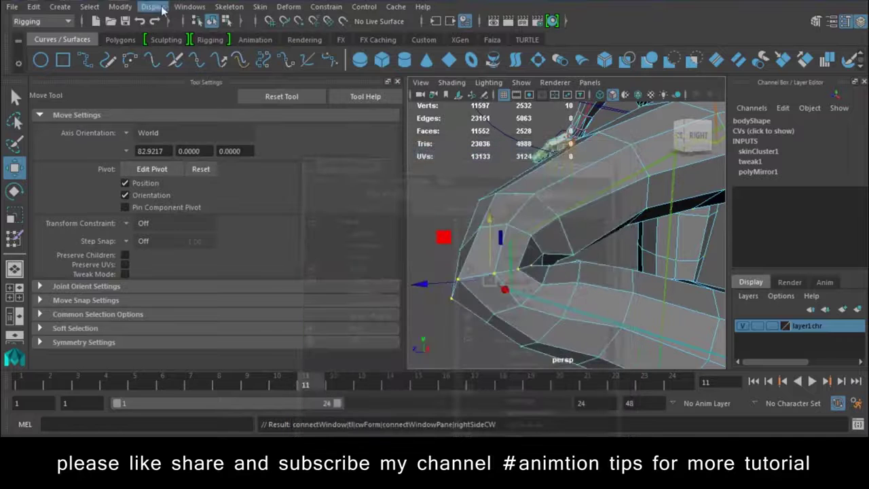
pyautogui.click(189, 7)
pyautogui.moveTo(219, 52)
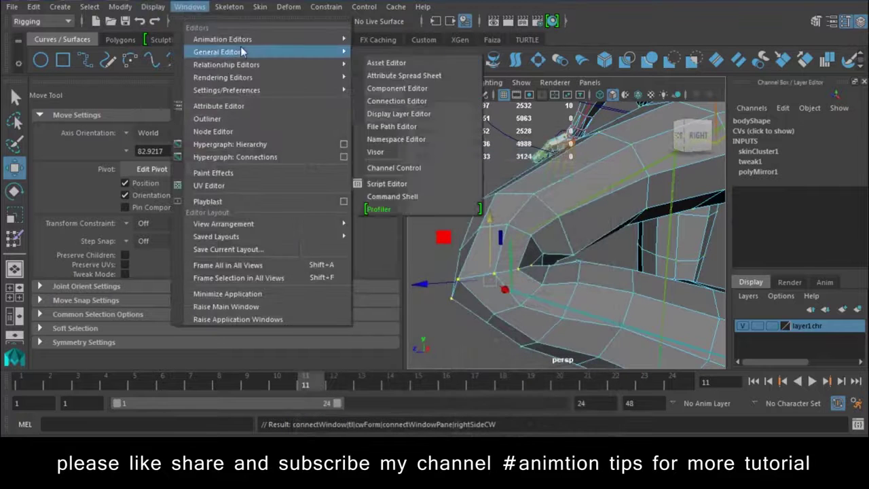
pyautogui.click(410, 87)
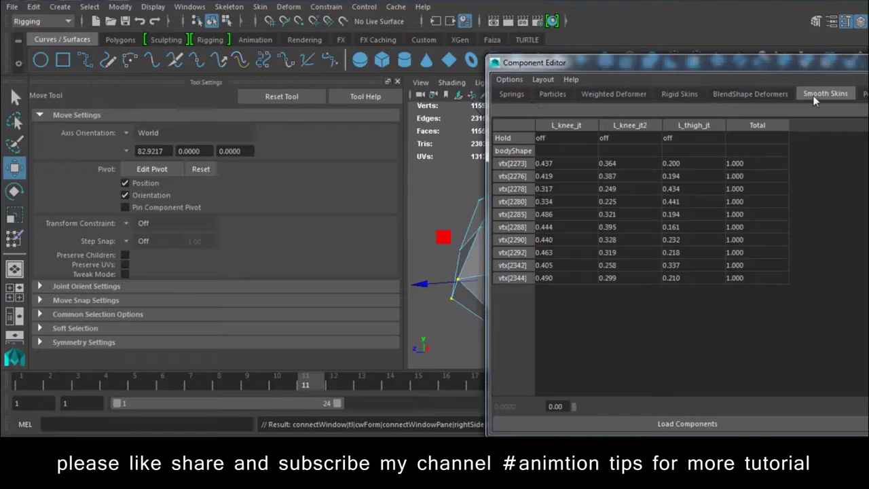
pyautogui.moveTo(685, 61); pyautogui.dragTo(731, 45)
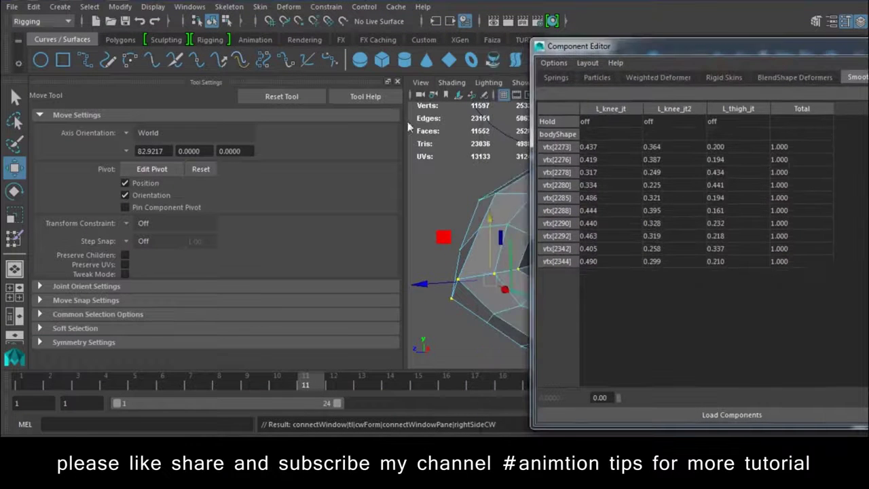
pyautogui.click(397, 82)
pyautogui.moveTo(372, 136)
pyautogui.keyDown('alt'); pyautogui.mouseDown()
pyautogui.moveTo(330, 271)
pyautogui.moveTo(674, 229)
pyautogui.mouseUp(); pyautogui.keyUp('alt')
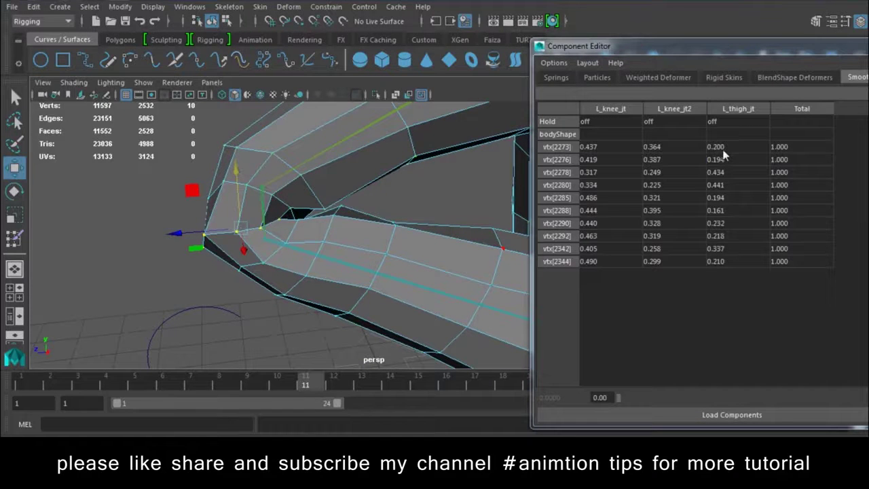
# Step: Set the ten knee-tip vertices' L_knee_jt2 weight to 0.3
pyautogui.moveTo(618, 150); pyautogui.dragTo(604, 263)
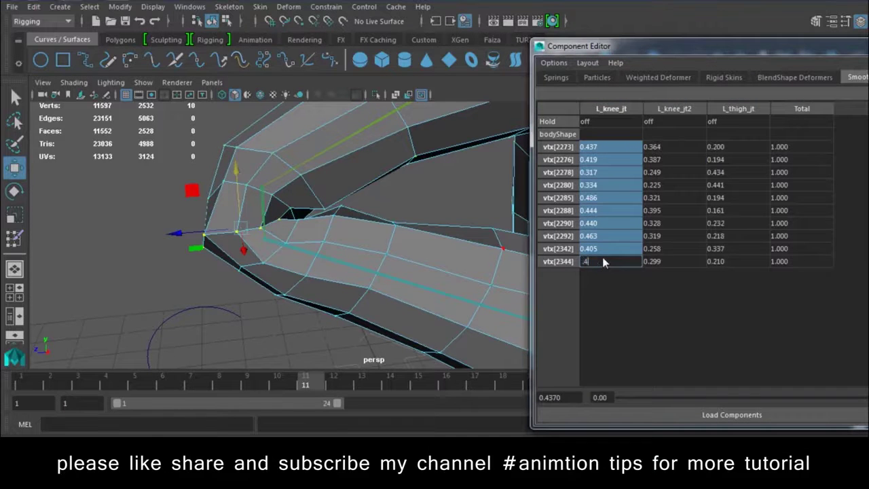
pyautogui.press('Return')
pyautogui.moveTo(676, 147); pyautogui.dragTo(668, 272)
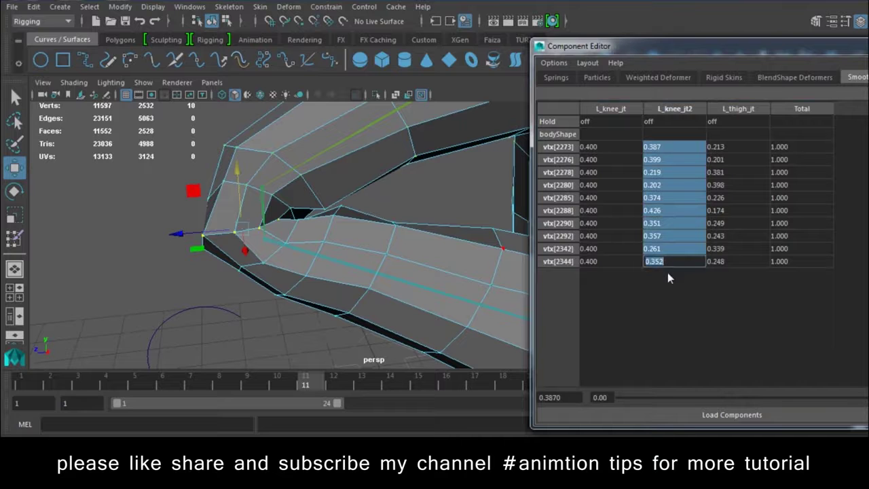
pyautogui.write('.3')
pyautogui.press('Return')
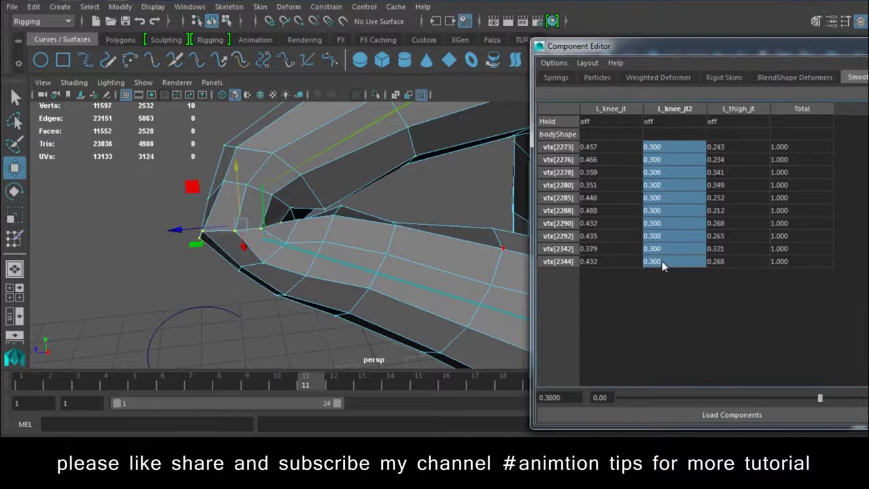
pyautogui.moveTo(296, 263)
pyautogui.keyDown('alt'); pyautogui.mouseDown()
pyautogui.moveTo(319, 268)
pyautogui.moveTo(274, 200)
pyautogui.moveTo(336, 309)
pyautogui.mouseUp(); pyautogui.keyUp('alt')
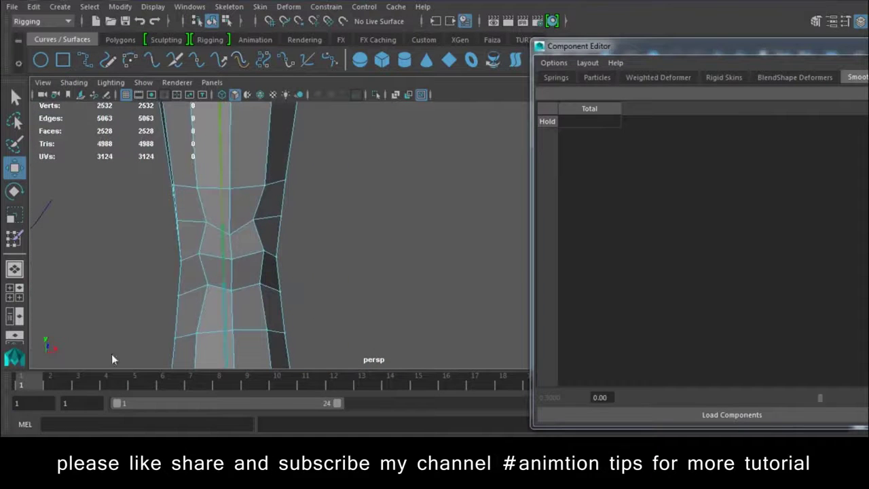
# Step: Scrub to frame 10 and select the vertices at the bent knee tip
pyautogui.moveTo(20, 386); pyautogui.dragTo(333, 386)
pyautogui.moveTo(328, 285)
pyautogui.keyDown('alt'); pyautogui.mouseDown()
pyautogui.moveTo(295, 243)
pyautogui.moveTo(304, 236)
pyautogui.mouseUp(); pyautogui.keyUp('alt')
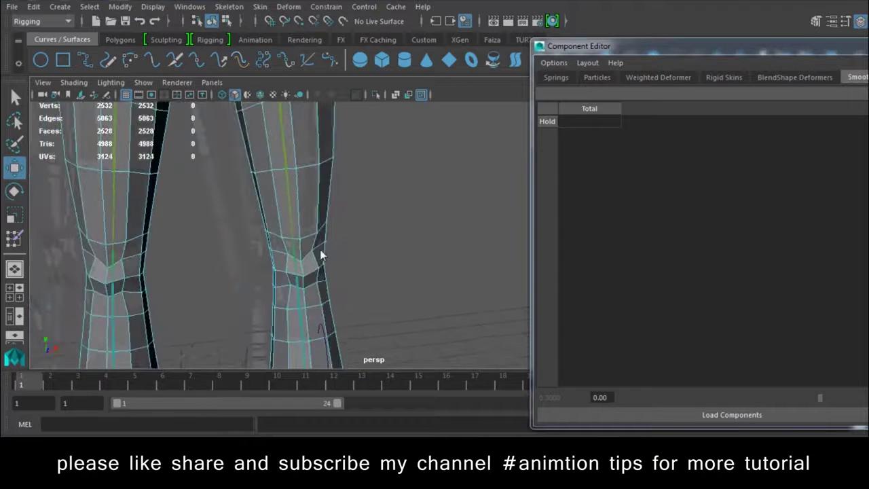
pyautogui.moveTo(102, 384); pyautogui.dragTo(277, 384)
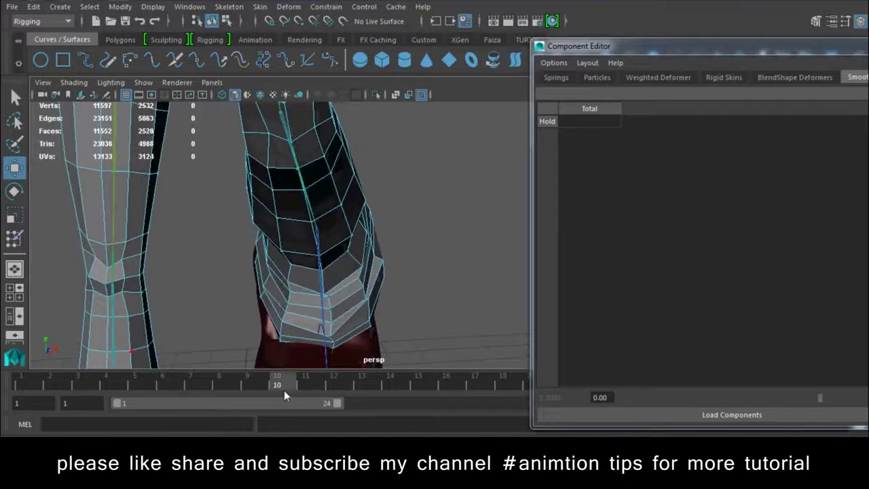
pyautogui.keyDown('alt'); pyautogui.moveTo(445, 274); pyautogui.dragTo(321, 252); pyautogui.keyUp('alt')
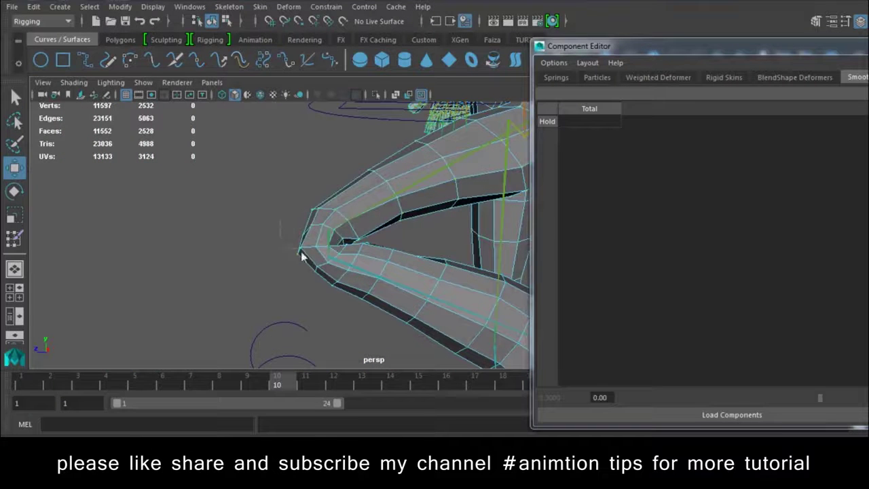
pyautogui.moveTo(281, 219)
pyautogui.mouseDown()
pyautogui.moveTo(315, 264)
pyautogui.moveTo(273, 297)
pyautogui.moveTo(252, 288)
pyautogui.mouseUp()
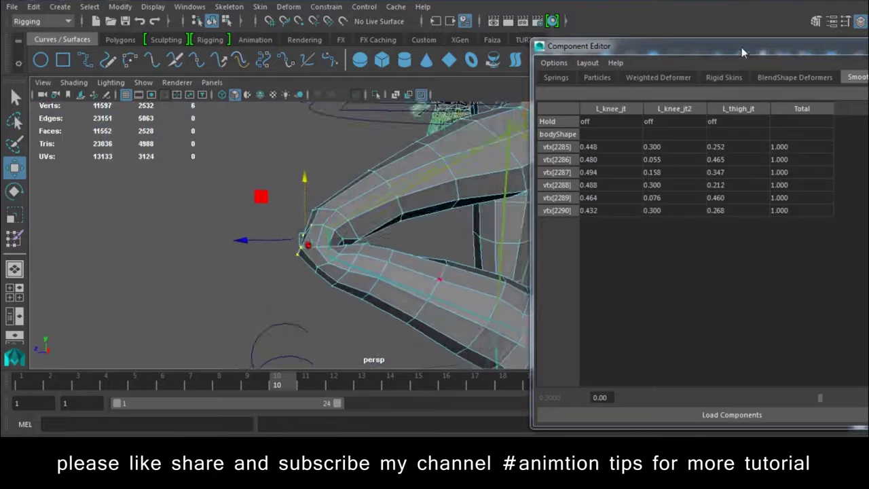
pyautogui.moveTo(742, 46); pyautogui.dragTo(660, 21)
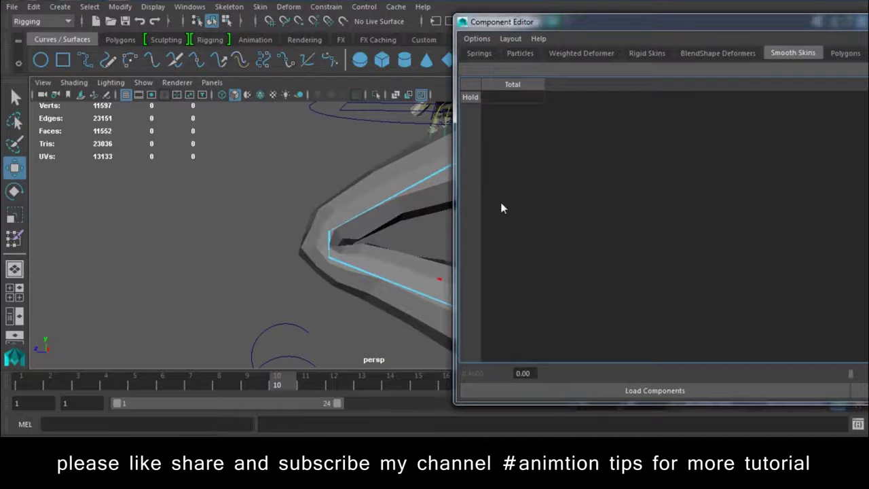
pyautogui.hotkey('ctrl', 'z')
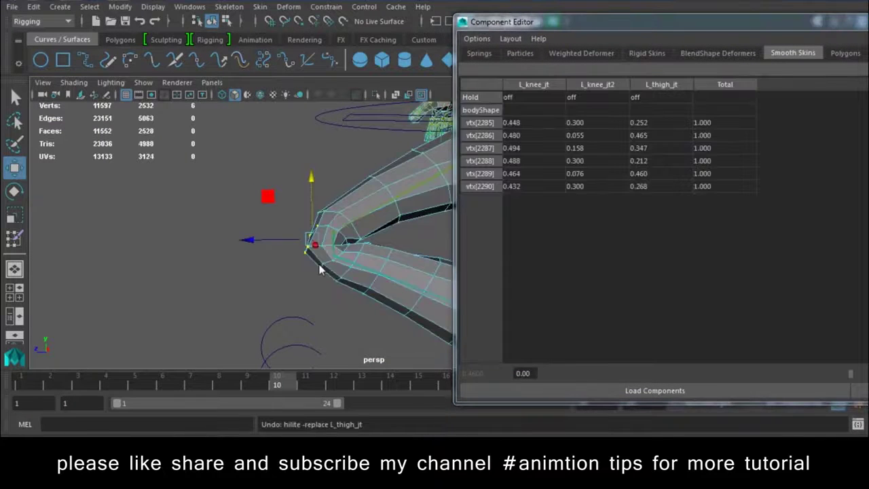
# Step: Try setting the L_thigh_jt weight to 0.4, then undo it
pyautogui.moveTo(683, 128); pyautogui.dragTo(664, 192)
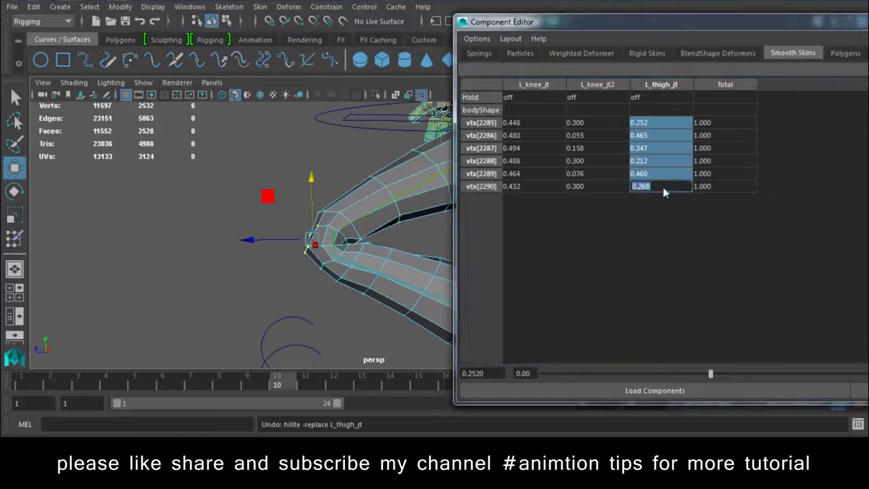
pyautogui.write('.4')
pyautogui.press('Return')
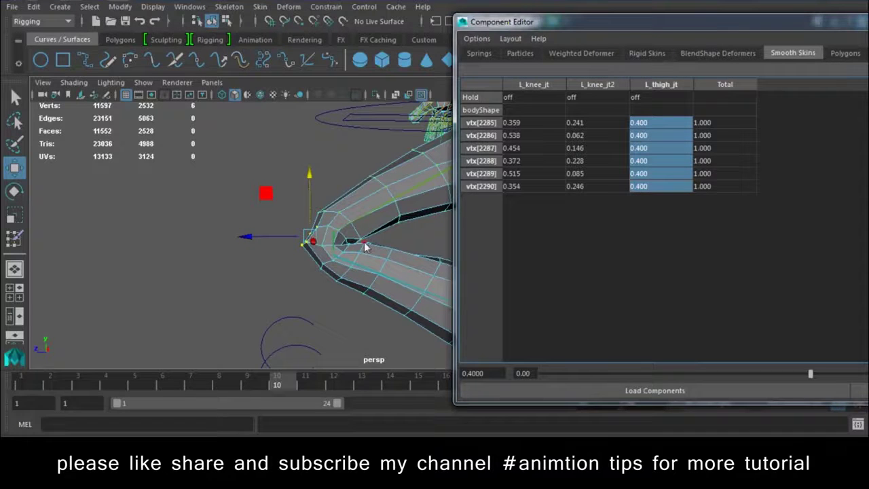
pyautogui.hotkey('ctrl', 'z')
pyautogui.hotkey('ctrl', 'z')
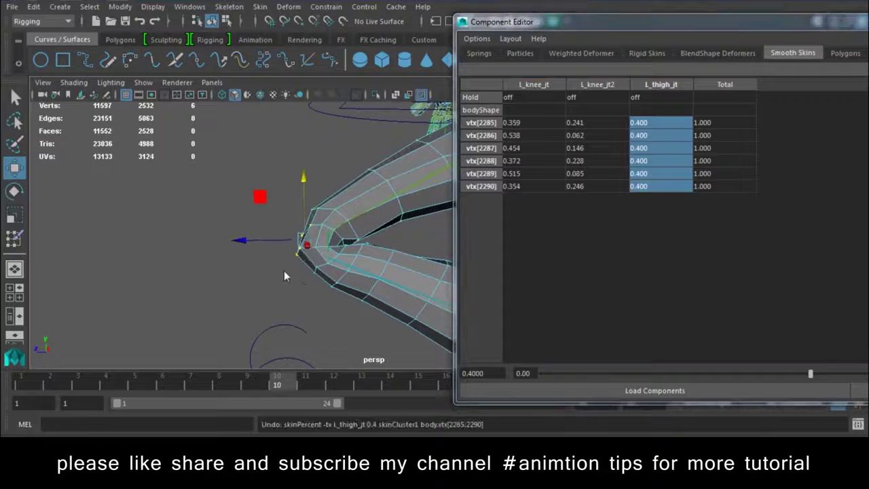
pyautogui.hotkey('ctrl', 'z')
# Step: Set vtx[2286], vtx[2287] and vtx[2289] L_knee_jt2 weight to 0.4
pyautogui.moveTo(585, 124); pyautogui.dragTo(587, 150)
pyautogui.write('0.')
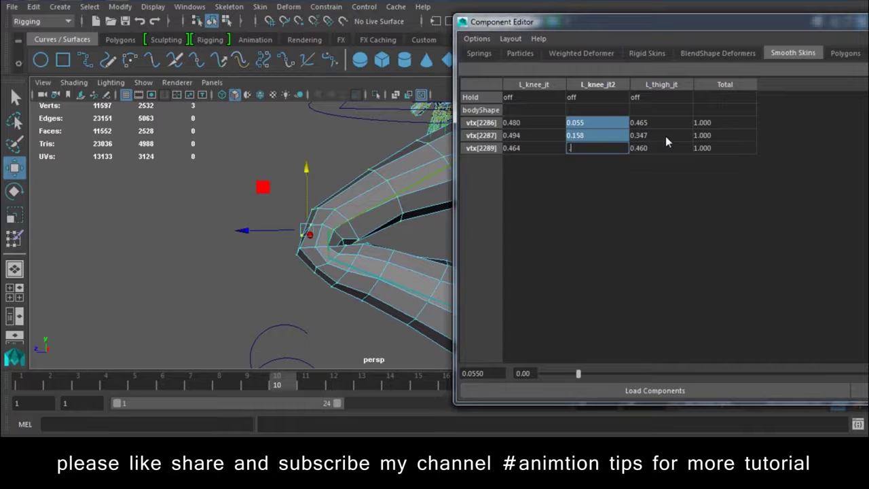
pyautogui.write('4')
pyautogui.press('Return')
pyautogui.keyDown('alt'); pyautogui.moveTo(408, 258); pyautogui.dragTo(365, 257); pyautogui.keyUp('alt')
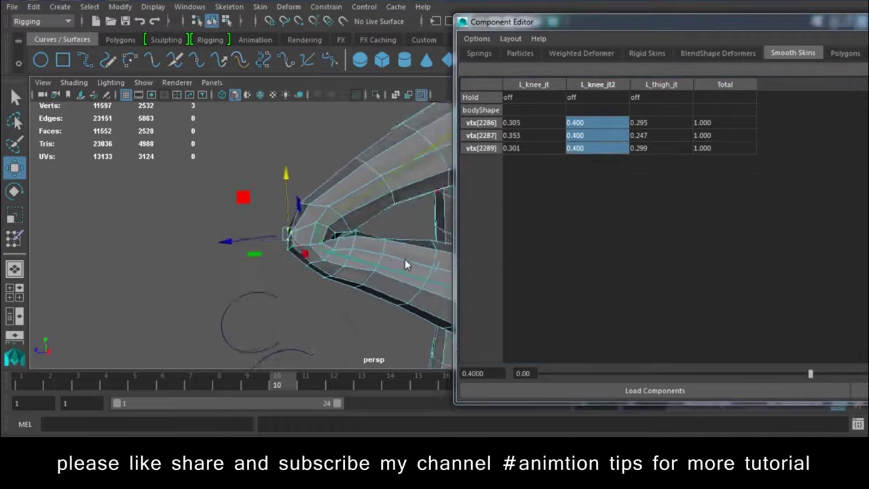
pyautogui.moveTo(611, 21); pyautogui.dragTo(506, 80)
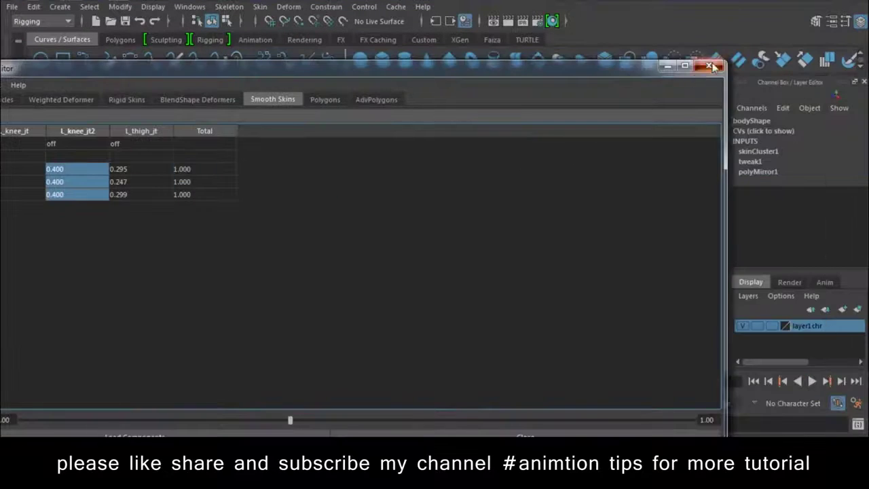
# Step: Close the Component Editor, select the body and play the animation, returning to frame 1
pyautogui.click(709, 65)
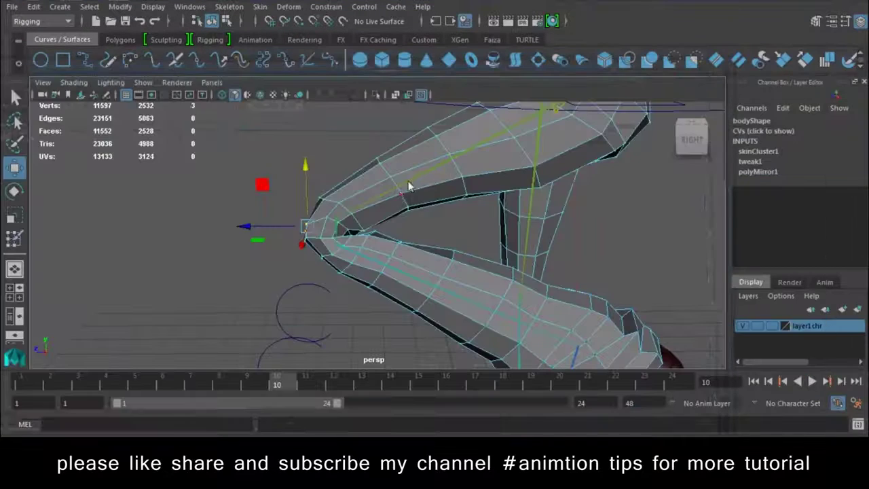
pyautogui.moveTo(420, 95); pyautogui.dragTo(499, 116, button='right')
pyautogui.keyDown('alt'); pyautogui.moveTo(499, 117); pyautogui.dragTo(522, 267); pyautogui.keyUp('alt')
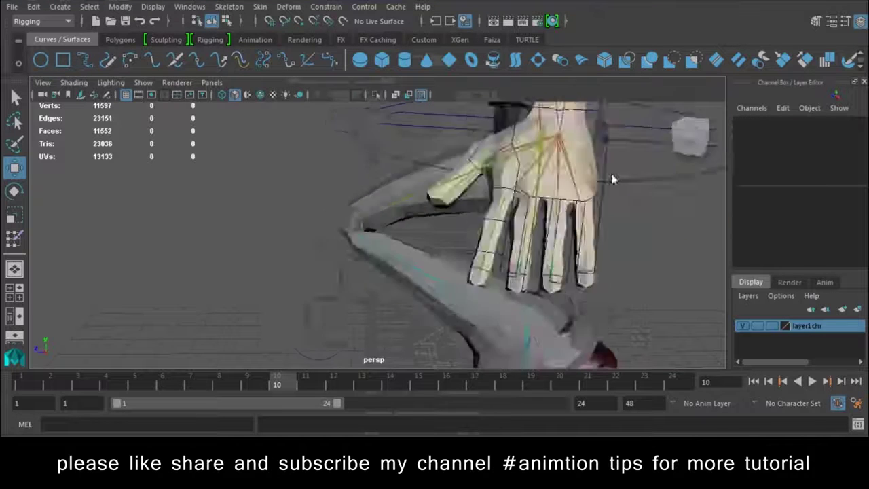
pyautogui.click(476, 178)
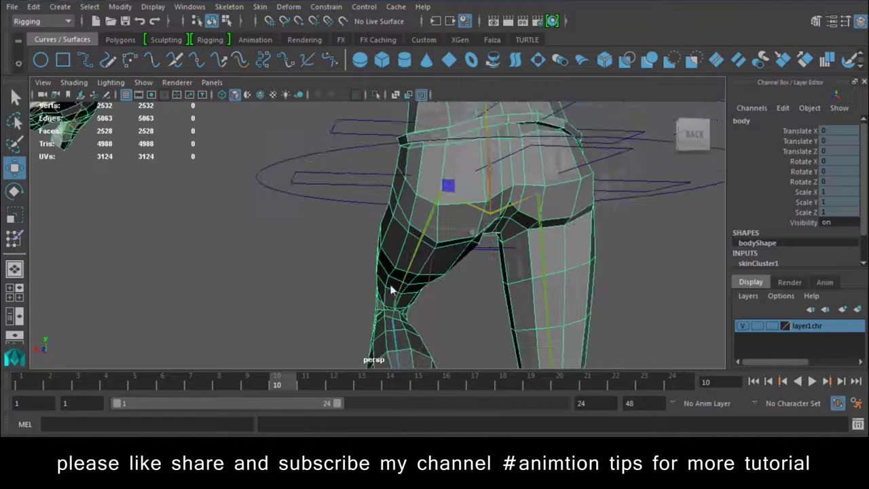
pyautogui.hotkey('alt', 'v')
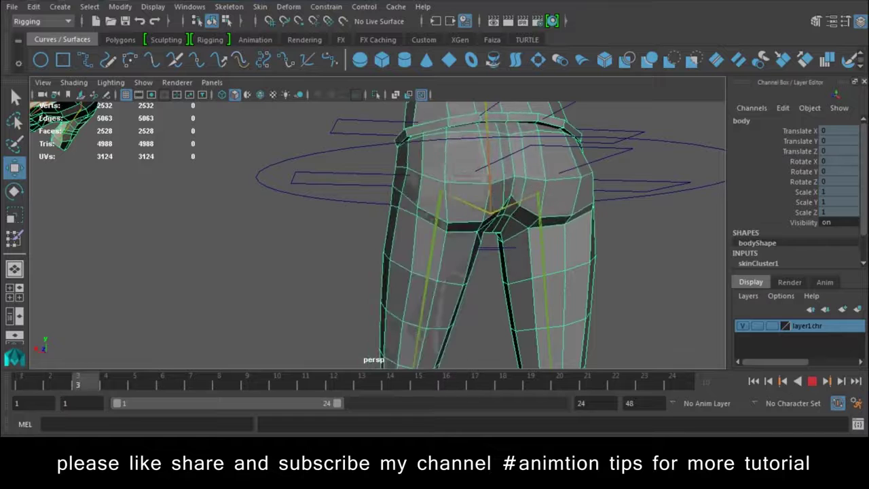
pyautogui.moveTo(143, 381); pyautogui.dragTo(21, 381)
# Step: Orbit and zoom out to a level front view of the whole character
pyautogui.keyDown('alt'); pyautogui.moveTo(362, 345); pyautogui.dragTo(429, 286); pyautogui.keyUp('alt')
pyautogui.keyDown('alt'); pyautogui.moveTo(429, 286); pyautogui.dragTo(461, 252, button='middle'); pyautogui.keyUp('alt')
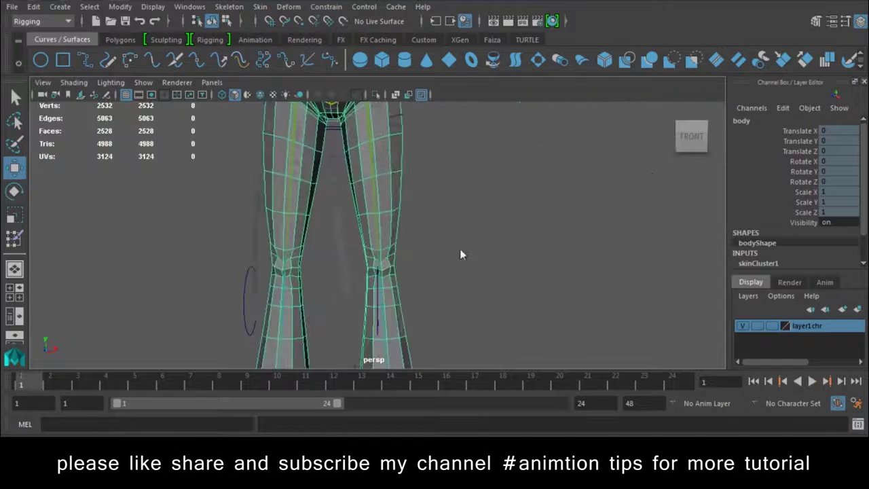
pyautogui.scroll(-3, 462, 252)
pyautogui.keyDown('alt'); pyautogui.moveTo(343, 175); pyautogui.dragTo(398, 223); pyautogui.keyUp('alt')
pyautogui.scroll(2, 398, 224)
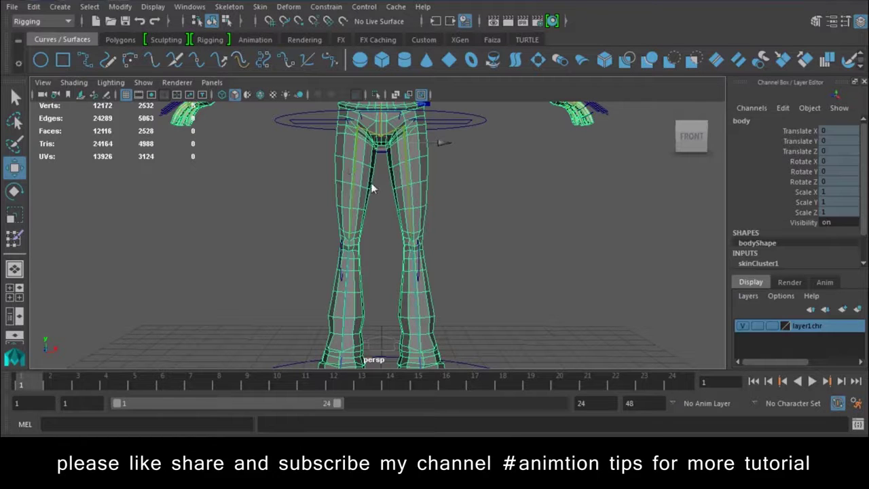
pyautogui.click(460, 162)
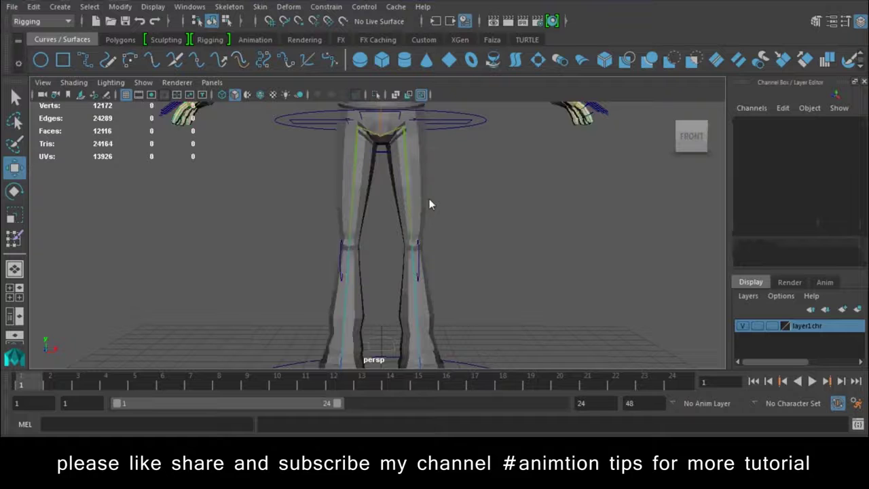
pyautogui.click(429, 190)
pyautogui.scroll(-5, 409, 333)
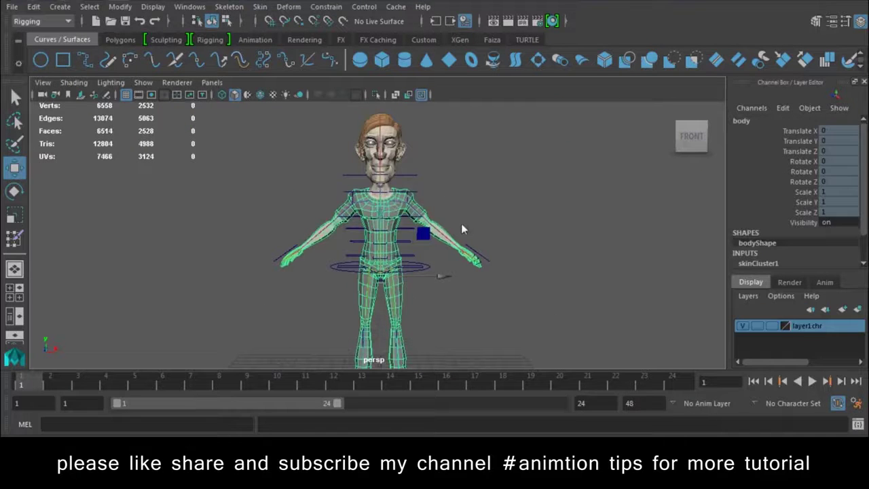
# Step: Mirror the body's skin weights across YZ from positive to negative X
pyautogui.click(260, 7)
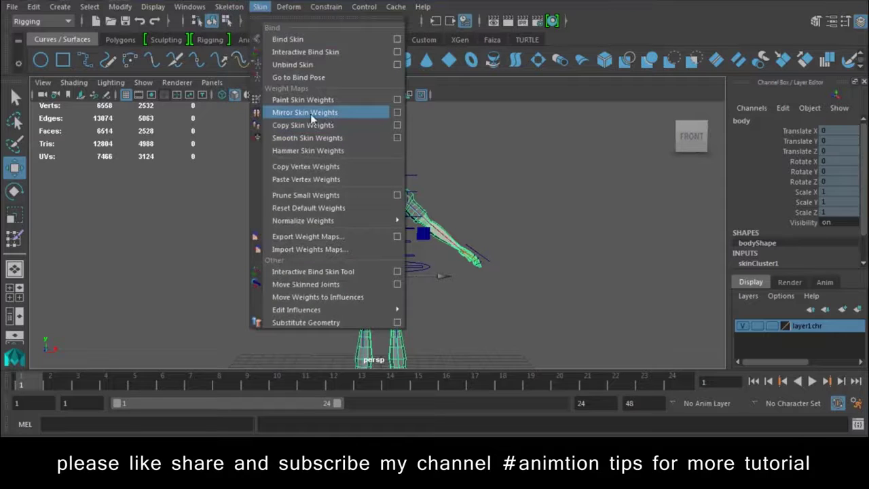
pyautogui.click(398, 112)
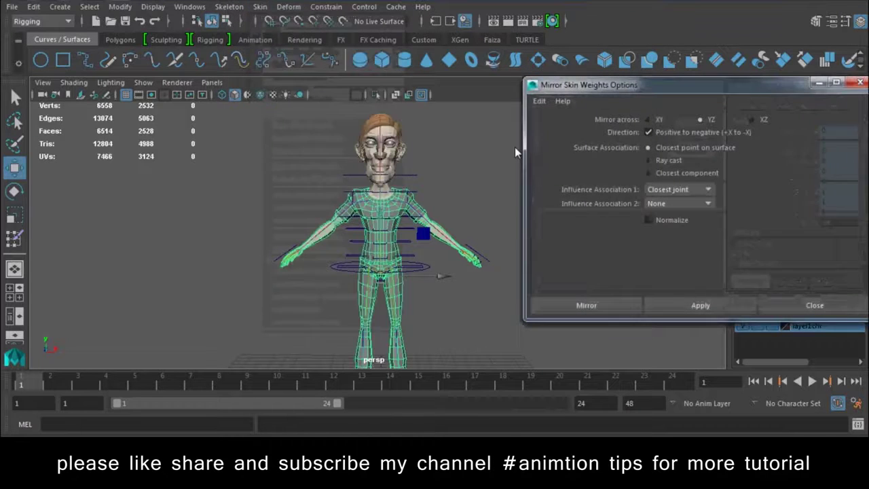
pyautogui.click(538, 100)
pyautogui.click(547, 127)
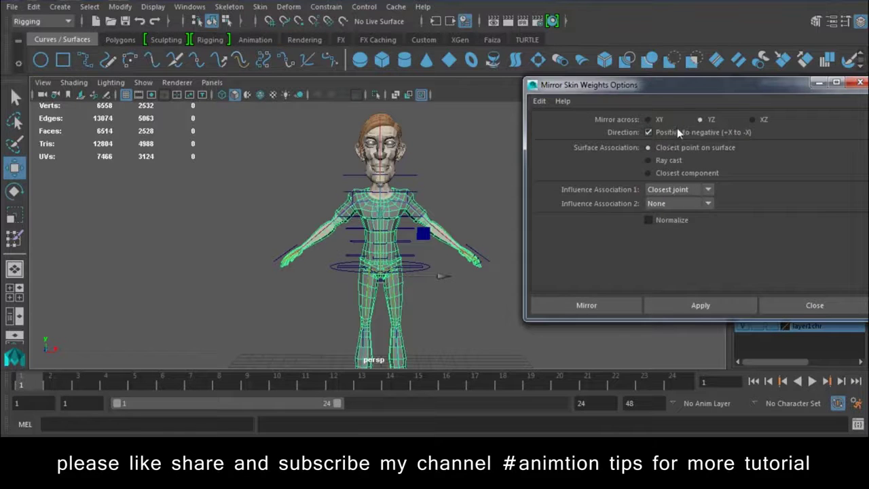
pyautogui.click(587, 305)
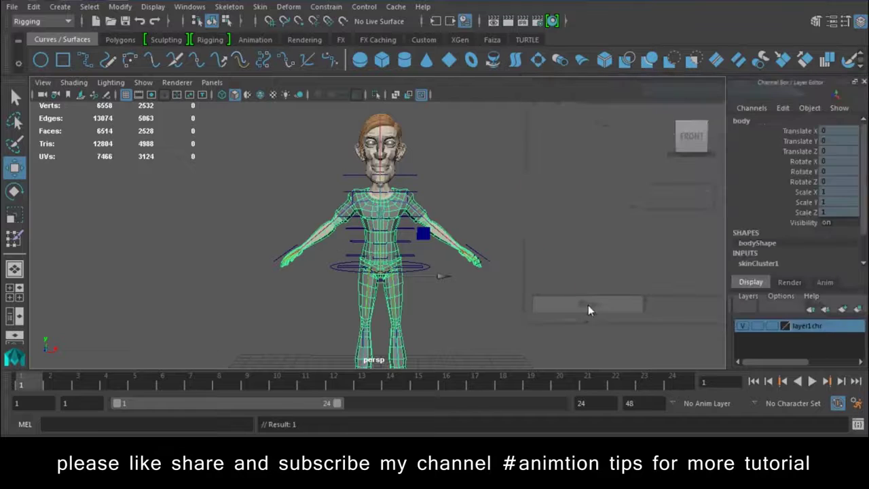
# Step: Raise the left foot control to test the knee bend, then undo back to rest
pyautogui.keyDown('alt'); pyautogui.moveTo(360, 301); pyautogui.dragTo(380, 299, button='right'); pyautogui.keyUp('alt')
pyautogui.keyDown('alt'); pyautogui.moveTo(380, 299); pyautogui.dragTo(388, 296); pyautogui.keyUp('alt')
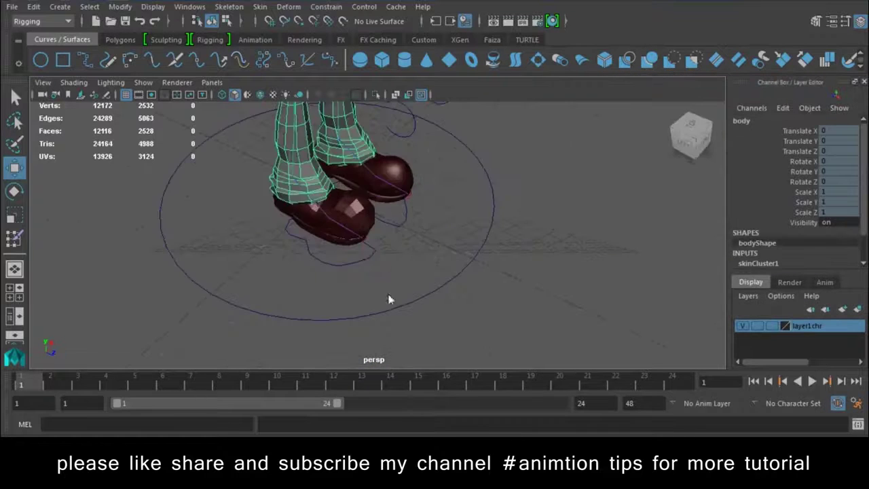
pyautogui.click(322, 273)
pyautogui.keyDown('alt'); pyautogui.moveTo(322, 273); pyautogui.dragTo(390, 314); pyautogui.keyUp('alt')
pyautogui.moveTo(362, 281)
pyautogui.mouseDown()
pyautogui.moveTo(378, 197)
pyautogui.moveTo(401, 182)
pyautogui.mouseUp()
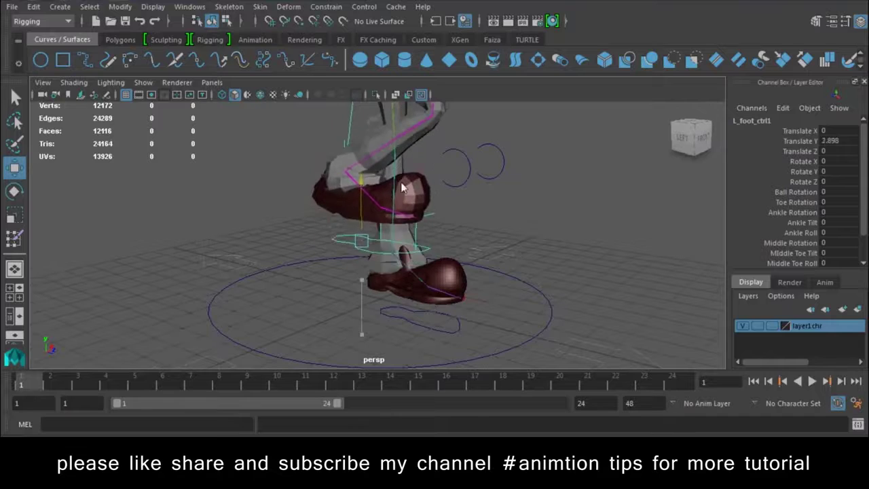
pyautogui.keyDown('alt'); pyautogui.moveTo(401, 182); pyautogui.dragTo(423, 251, button='middle'); pyautogui.keyUp('alt')
pyautogui.keyDown('alt'); pyautogui.moveTo(424, 251); pyautogui.dragTo(468, 243); pyautogui.keyUp('alt')
pyautogui.hotkey('ctrl', 'z')
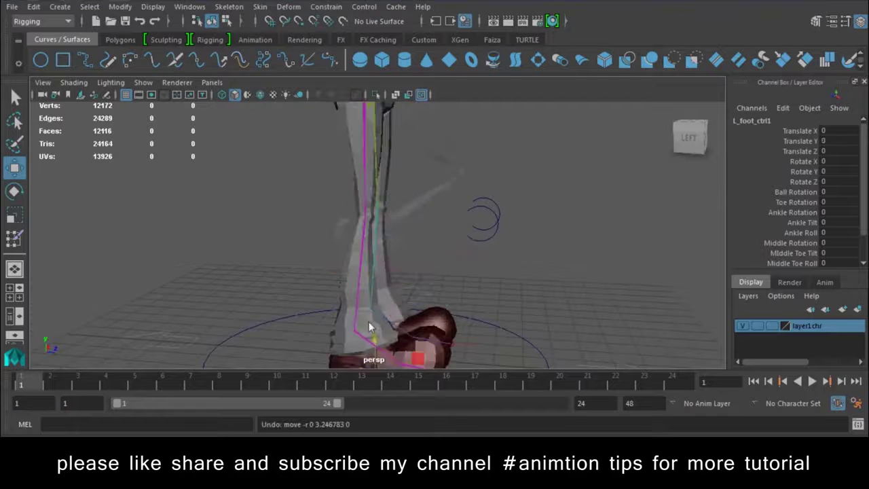
pyautogui.moveTo(377, 342); pyautogui.dragTo(379, 218)
pyautogui.hotkey('ctrl', 'z')
pyautogui.moveTo(493, 229)
pyautogui.keyDown('alt'); pyautogui.mouseDown()
pyautogui.moveTo(398, 214)
pyautogui.moveTo(416, 270)
pyautogui.mouseUp(); pyautogui.keyUp('alt')
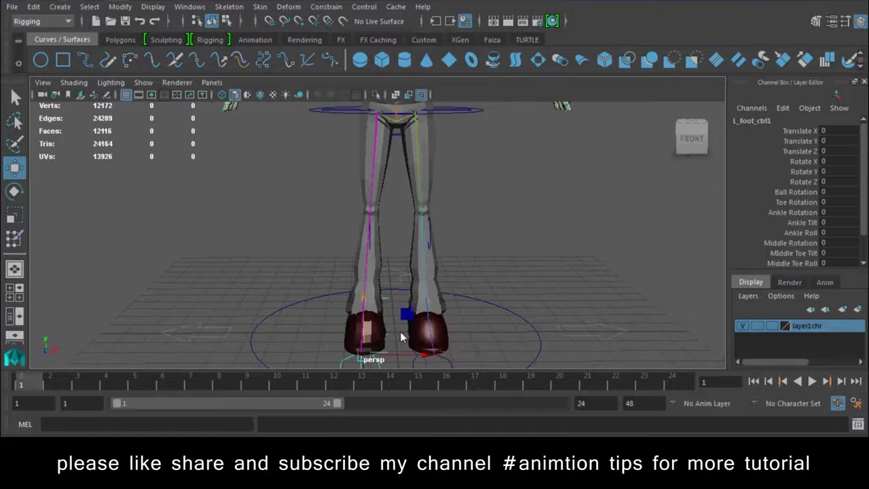
pyautogui.keyDown('alt'); pyautogui.moveTo(393, 333); pyautogui.dragTo(443, 324); pyautogui.keyUp('alt')
# Step: Key the left foot control's channels, then undo the keys and raised pose
pyautogui.press('capslock')
pyautogui.press('s')
pyautogui.press('capslock')
pyautogui.press('z')
pyautogui.press('z')
pyautogui.press('z')
pyautogui.press('s')
pyautogui.moveTo(405, 268)
pyautogui.mouseDown()
pyautogui.moveTo(406, 133)
pyautogui.moveTo(463, 192)
pyautogui.moveTo(484, 307)
pyautogui.moveTo(484, 165)
pyautogui.moveTo(388, 233)
pyautogui.moveTo(459, 248)
pyautogui.moveTo(455, 269)
pyautogui.mouseUp()
pyautogui.press('z')
pyautogui.press('z')
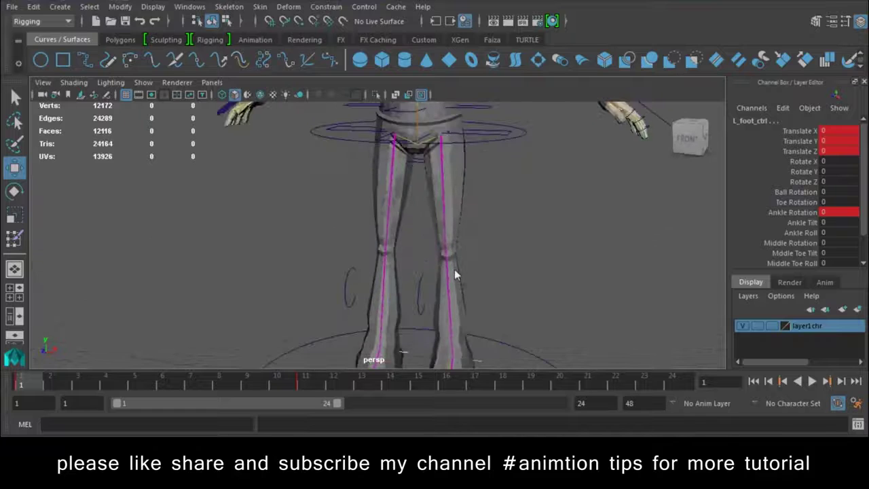
# Step: Inspect the body mesh, face mesh and Spine_ctrl2 control with the rotate tool
pyautogui.click(393, 197)
pyautogui.keyDown('alt'); pyautogui.moveTo(460, 157); pyautogui.dragTo(392, 197); pyautogui.keyUp('alt')
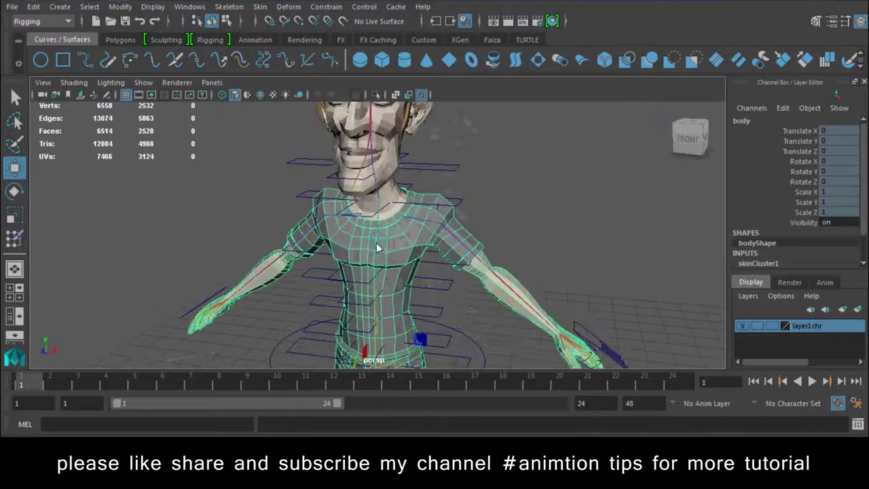
pyautogui.click(408, 181)
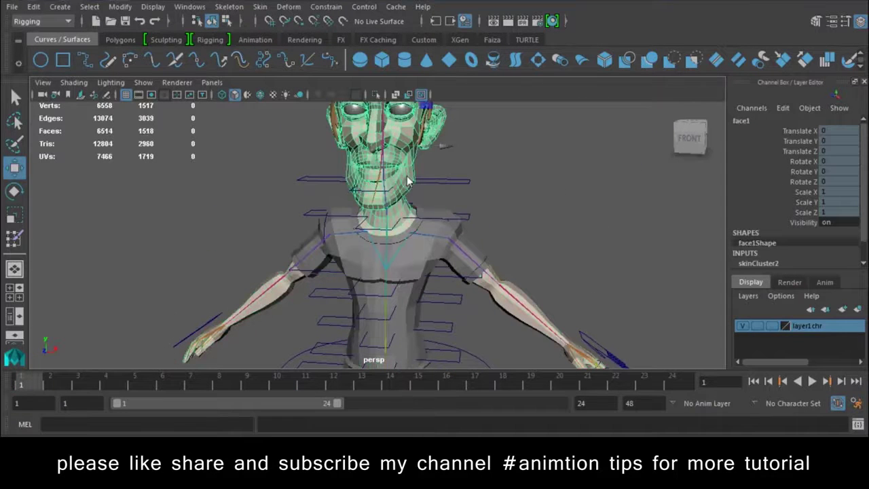
pyautogui.moveTo(405, 231)
pyautogui.keyDown('alt'); pyautogui.mouseDown()
pyautogui.moveTo(468, 241)
pyautogui.moveTo(421, 212)
pyautogui.moveTo(439, 232)
pyautogui.moveTo(448, 168)
pyautogui.mouseUp(); pyautogui.keyUp('alt')
pyautogui.moveTo(410, 257); pyautogui.dragTo(411, 255)
pyautogui.moveTo(442, 229)
pyautogui.keyDown('alt'); pyautogui.mouseDown()
pyautogui.moveTo(456, 248)
pyautogui.moveTo(434, 296)
pyautogui.mouseUp(); pyautogui.keyUp('alt')
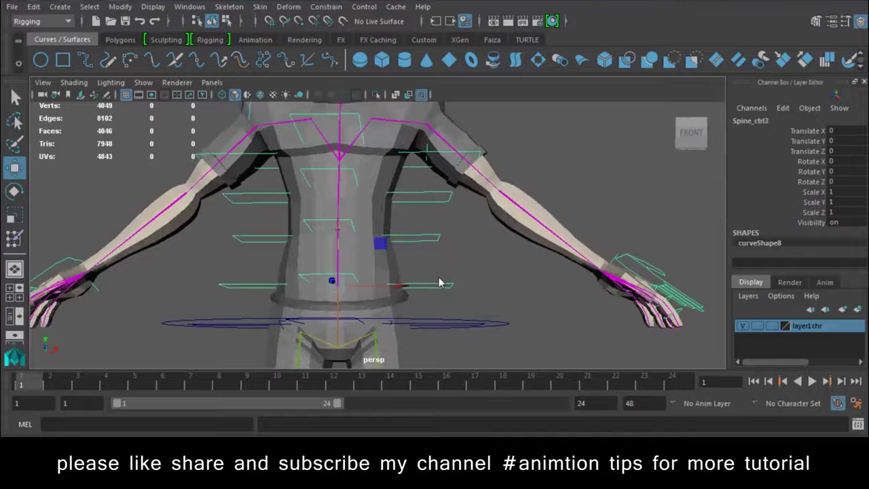
pyautogui.press('e')
pyautogui.scroll(-5, 369, 285)
pyautogui.moveTo(369, 285)
pyautogui.keyDown('alt'); pyautogui.mouseDown()
pyautogui.moveTo(352, 240)
pyautogui.moveTo(385, 242)
pyautogui.mouseUp(); pyautogui.keyUp('alt')
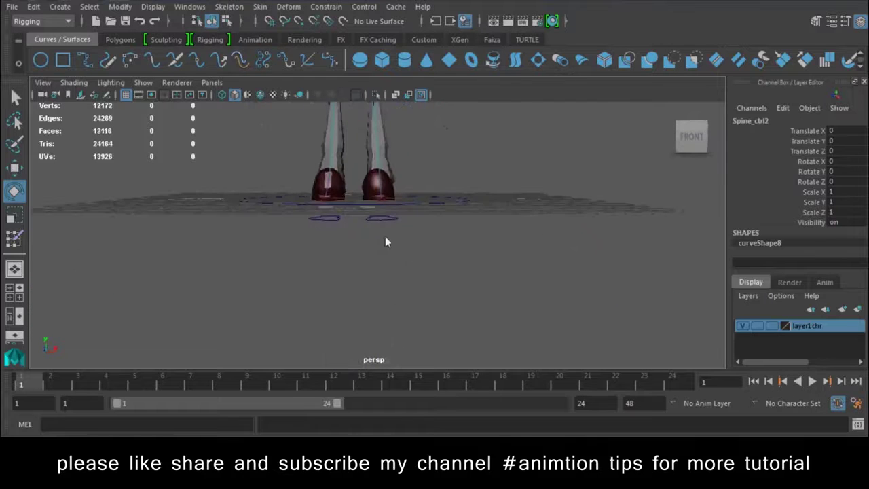
# Step: Select both foot controls' channel connections via Select Connection, then clear the selection
pyautogui.click(381, 219)
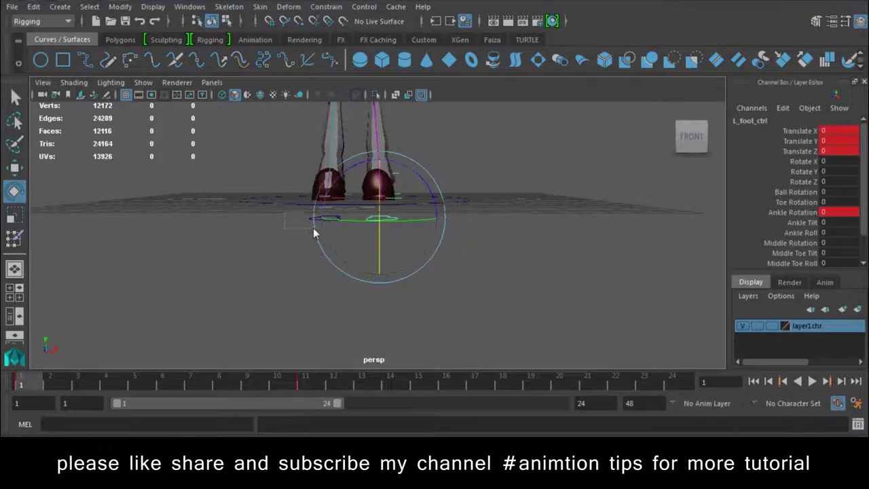
pyautogui.keyDown('shift'); pyautogui.moveTo(313, 232); pyautogui.dragTo(313, 232); pyautogui.keyUp('shift')
pyautogui.moveTo(802, 130); pyautogui.dragTo(801, 263)
pyautogui.rightClick(801, 264)
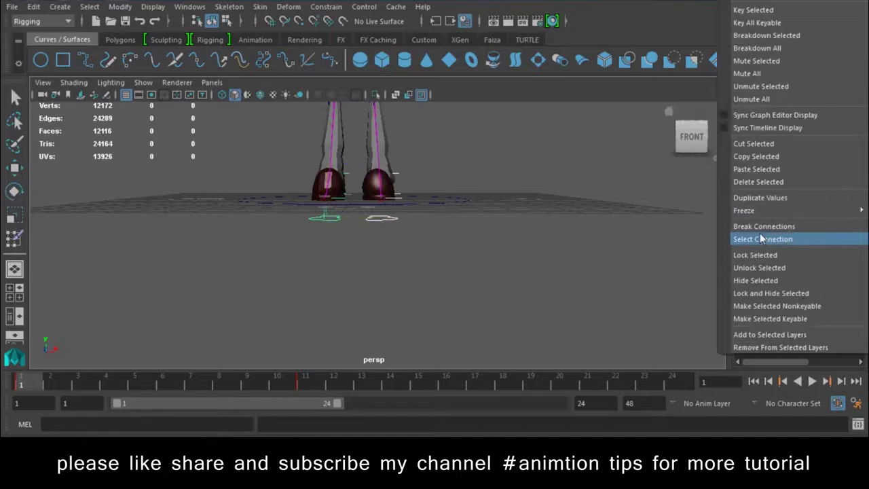
pyautogui.click(760, 237)
pyautogui.click(114, 353)
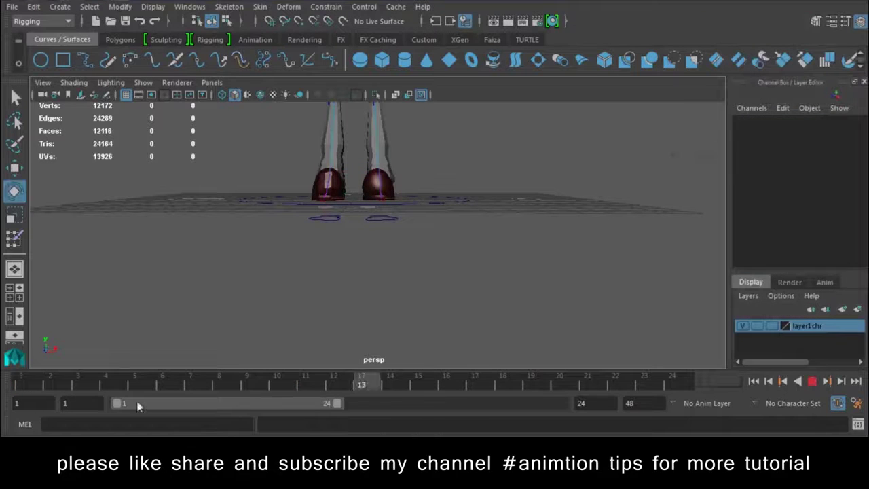
# Step: Key Spine_ctrl2's rotation at frame 1, undoing an accidental scale key
pyautogui.scroll(-3, 492, 349)
pyautogui.scroll(-2, 380, 279)
pyautogui.scroll(2, 466, 318)
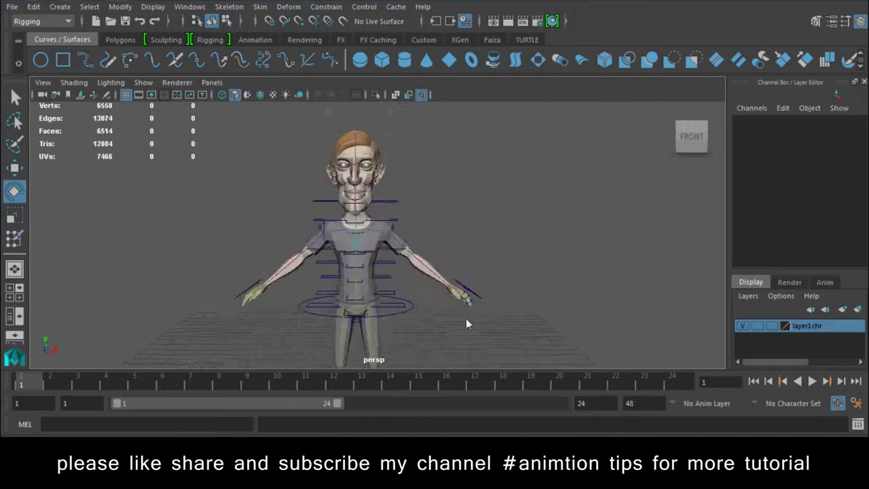
pyautogui.scroll(2, 383, 226)
pyautogui.press('w')
pyautogui.scroll(2, 407, 272)
pyautogui.scroll(2, 436, 321)
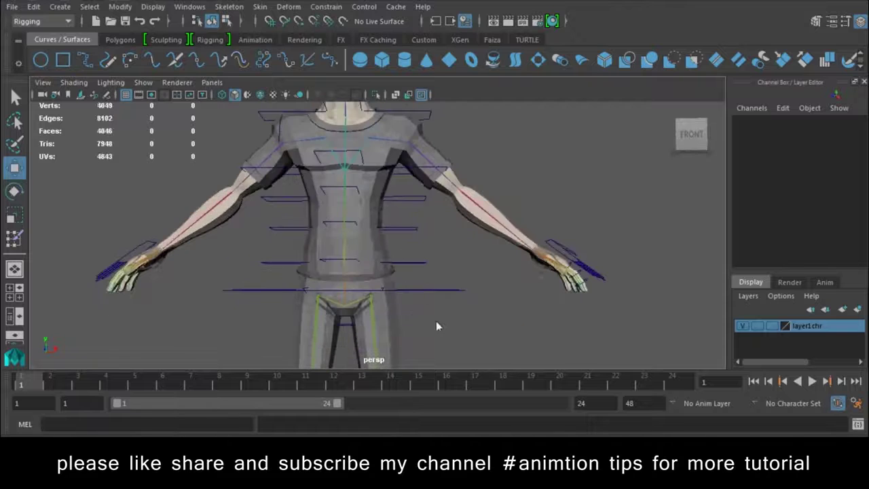
pyautogui.click(414, 263)
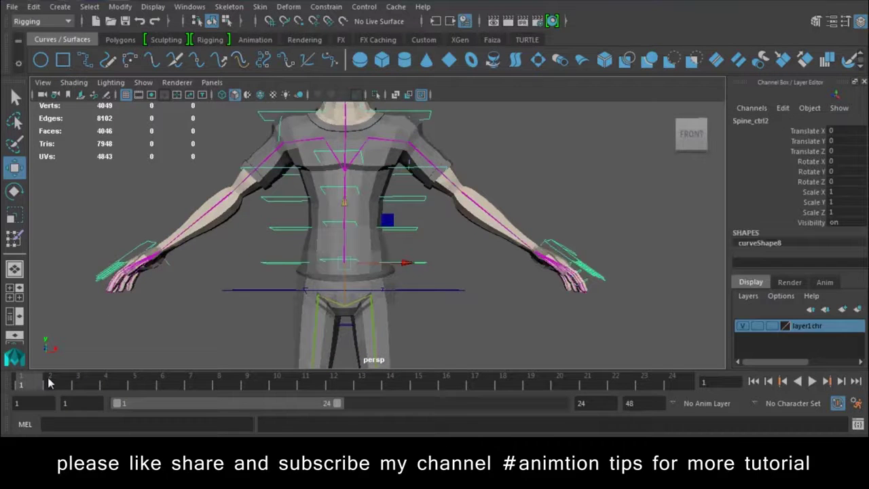
pyautogui.hotkey('shift', 'r')
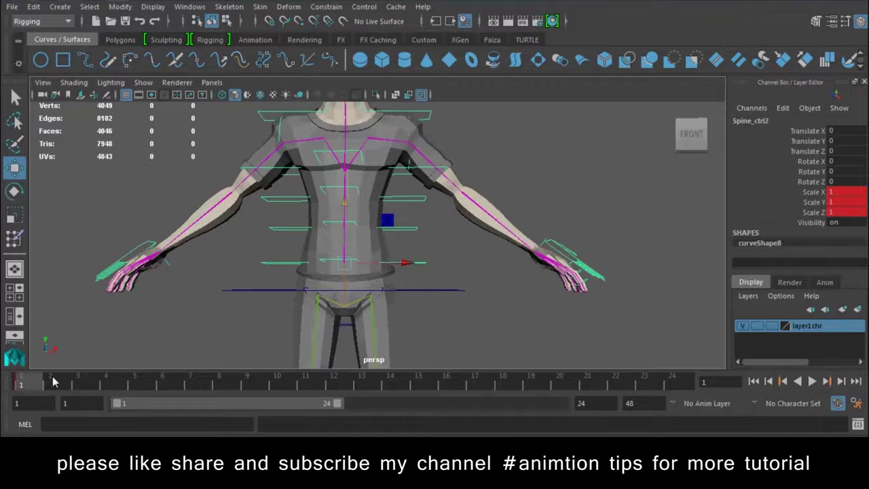
pyautogui.hotkey('ctrl', 'z')
pyautogui.hotkey('shift', 'e')
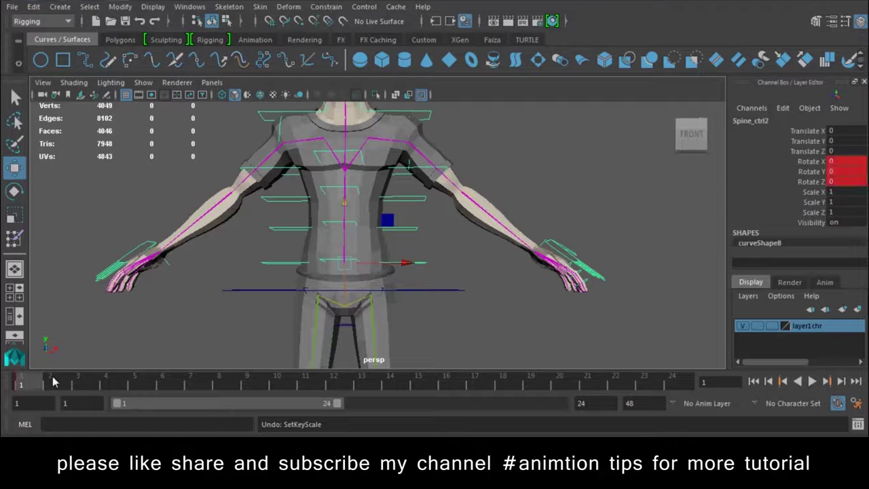
# Step: At frame 12, bend the upper body sideways in textured display, then undo
pyautogui.click(333, 384)
pyautogui.press('3')
pyautogui.press('4')
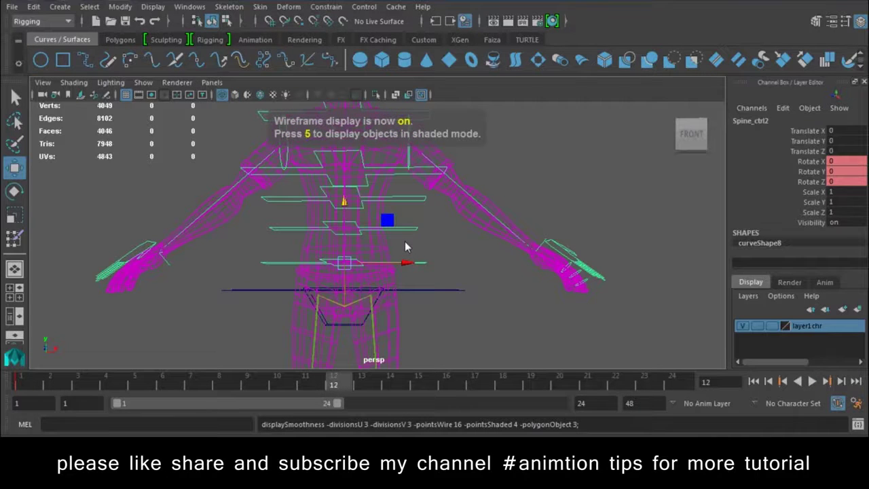
pyautogui.press('e')
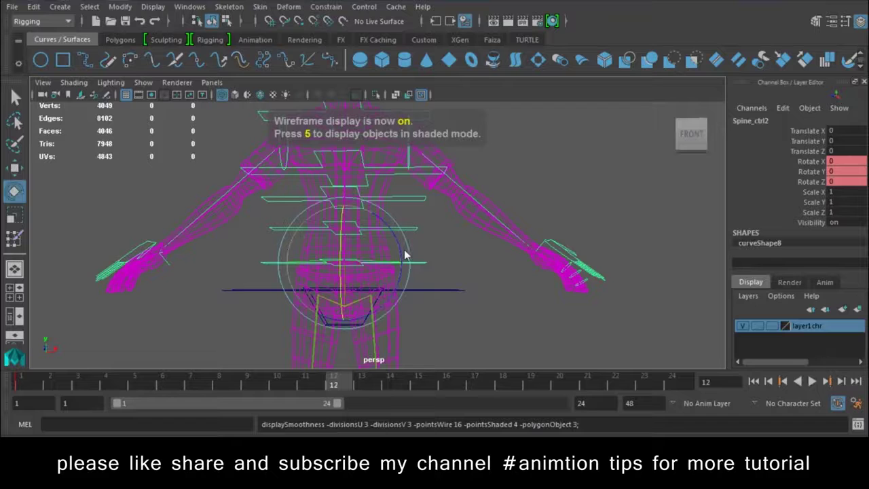
pyautogui.moveTo(404, 249); pyautogui.dragTo(387, 206)
pyautogui.moveTo(491, 296)
pyautogui.keyDown('alt'); pyautogui.mouseDown()
pyautogui.moveTo(537, 367)
pyautogui.moveTo(491, 278)
pyautogui.moveTo(406, 215)
pyautogui.moveTo(398, 196)
pyautogui.moveTo(439, 267)
pyautogui.moveTo(423, 218)
pyautogui.moveTo(458, 316)
pyautogui.mouseUp(); pyautogui.keyUp('alt')
pyautogui.press('6')
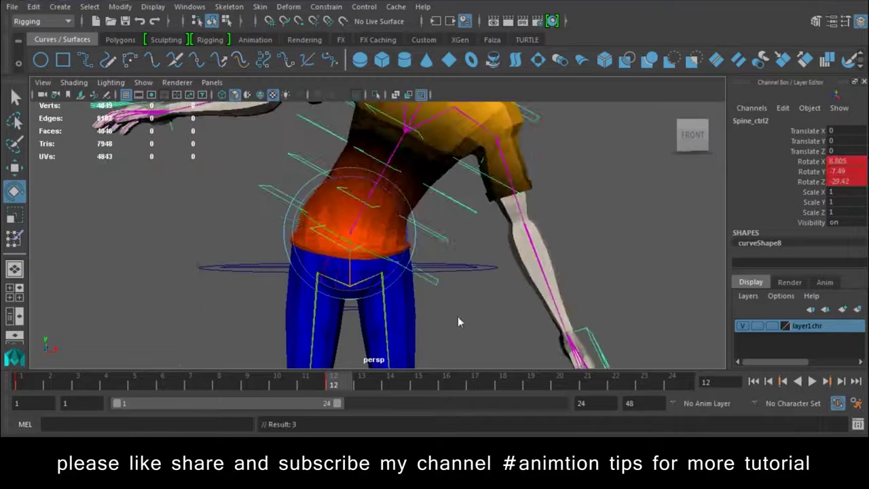
pyautogui.hotkey('ctrl', 'z')
pyautogui.hotkey('ctrl', 'z')
pyautogui.hotkey('ctrl', 'z')
pyautogui.hotkey('ctrl', 'z')
pyautogui.hotkey('ctrl', 'z')
# Step: Test-bend the torso left and right from two spine controls, undoing each bend
pyautogui.moveTo(401, 170)
pyautogui.mouseDown()
pyautogui.moveTo(409, 204)
pyautogui.moveTo(401, 170)
pyautogui.moveTo(358, 129)
pyautogui.mouseUp()
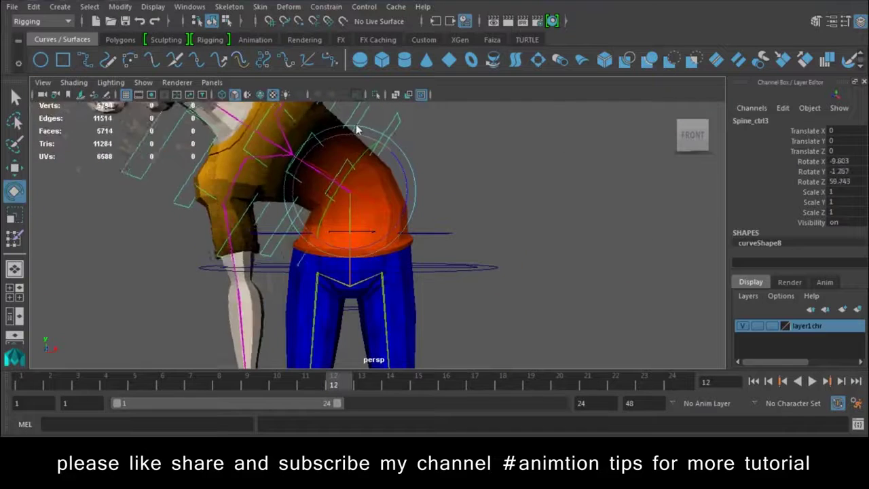
pyautogui.hotkey('ctrl', 'z')
pyautogui.hotkey('ctrl', 'z')
pyautogui.hotkey('ctrl', 'z')
pyautogui.moveTo(403, 220)
pyautogui.mouseDown()
pyautogui.moveTo(415, 152)
pyautogui.moveTo(424, 250)
pyautogui.mouseUp()
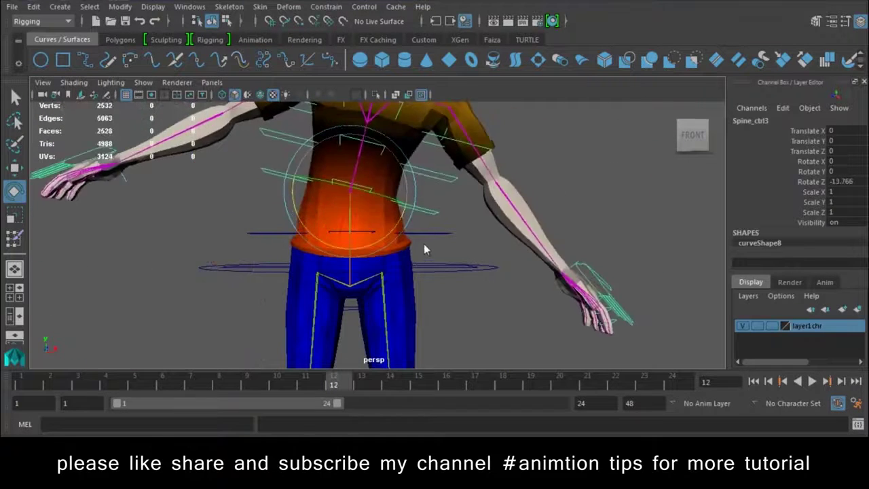
pyautogui.hotkey('ctrl', 'z')
pyautogui.click(422, 196)
pyautogui.moveTo(379, 205); pyautogui.dragTo(414, 176)
pyautogui.hotkey('ctrl', 'z')
pyautogui.moveTo(374, 224)
pyautogui.mouseDown()
pyautogui.moveTo(364, 217)
pyautogui.moveTo(394, 197)
pyautogui.mouseUp()
pyautogui.hotkey('ctrl', 'z')
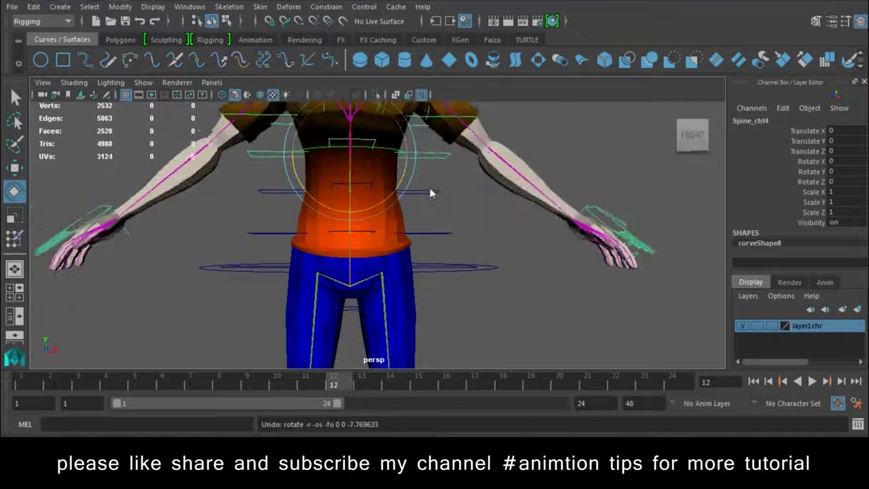
# Step: Select Spine_ctrl5 and bend the torso from the chest
pyautogui.scroll(5, 448, 217)
pyautogui.scroll(2, 436, 236)
pyautogui.click(360, 268)
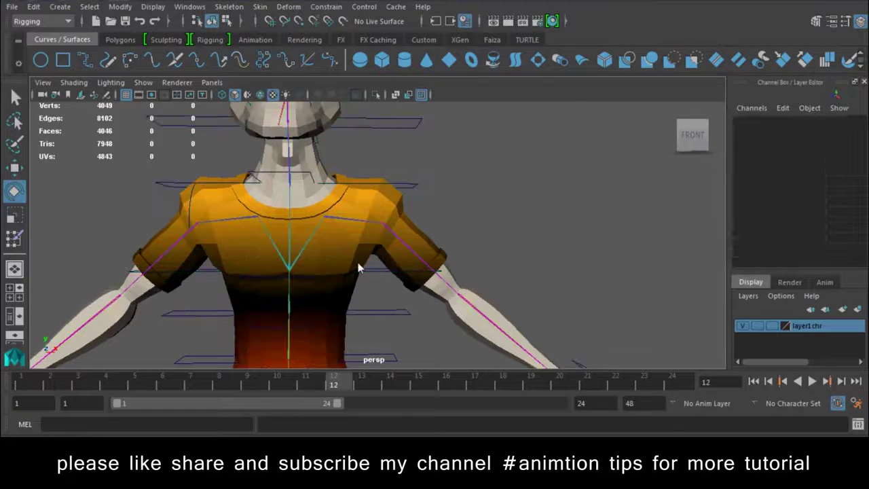
pyautogui.click(377, 276)
pyautogui.moveTo(347, 258); pyautogui.dragTo(376, 289)
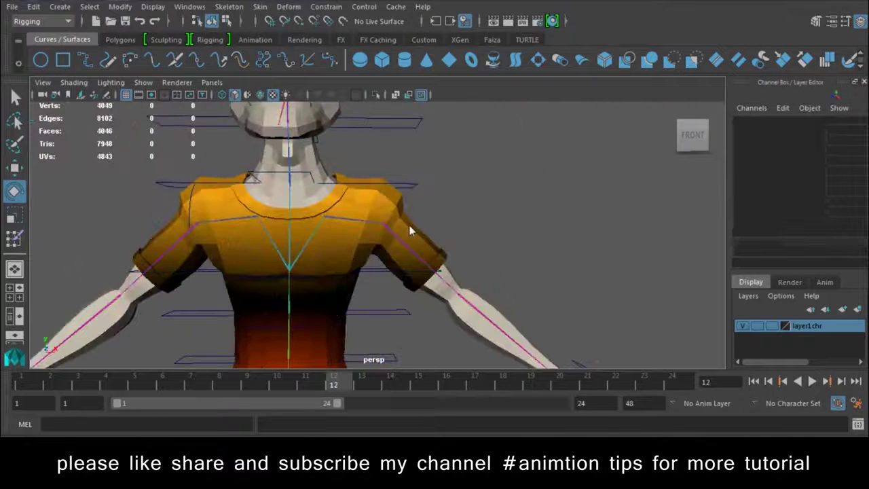
pyautogui.press('4')
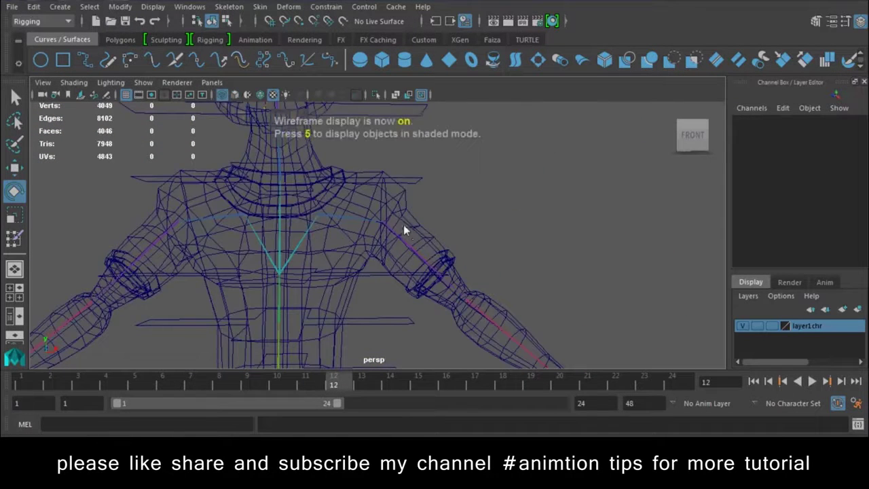
pyautogui.click(385, 195)
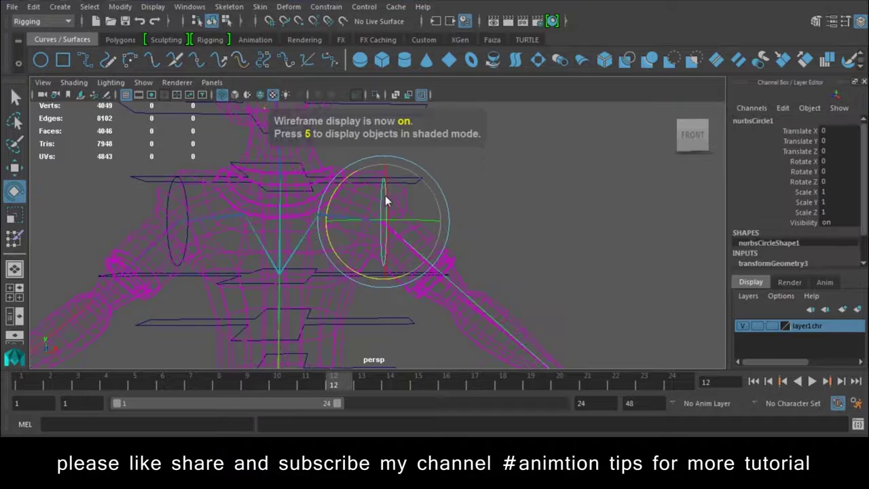
pyautogui.moveTo(448, 207)
pyautogui.mouseDown()
pyautogui.moveTo(448, 235)
pyautogui.moveTo(442, 185)
pyautogui.moveTo(426, 242)
pyautogui.moveTo(443, 154)
pyautogui.mouseUp()
pyautogui.hotkey('ctrl', 'z')
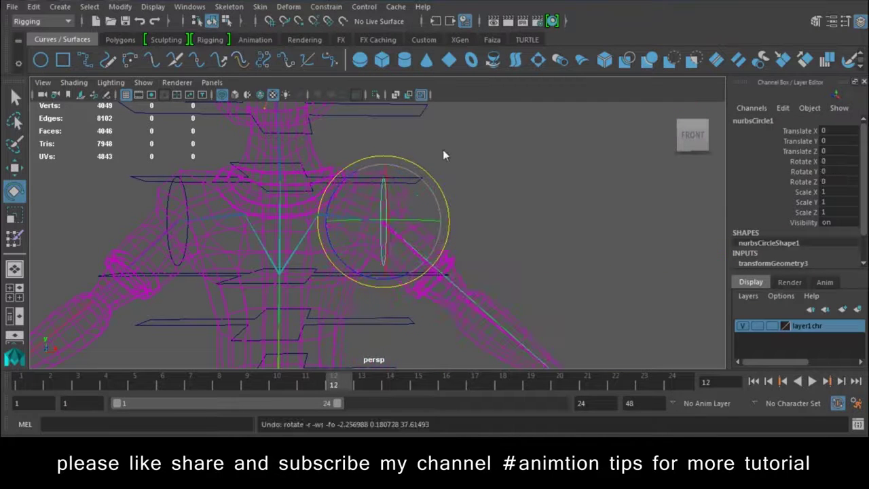
pyautogui.press('6')
pyautogui.moveTo(443, 194)
pyautogui.mouseDown()
pyautogui.moveTo(428, 133)
pyautogui.moveTo(449, 238)
pyautogui.moveTo(431, 152)
pyautogui.moveTo(428, 181)
pyautogui.mouseUp()
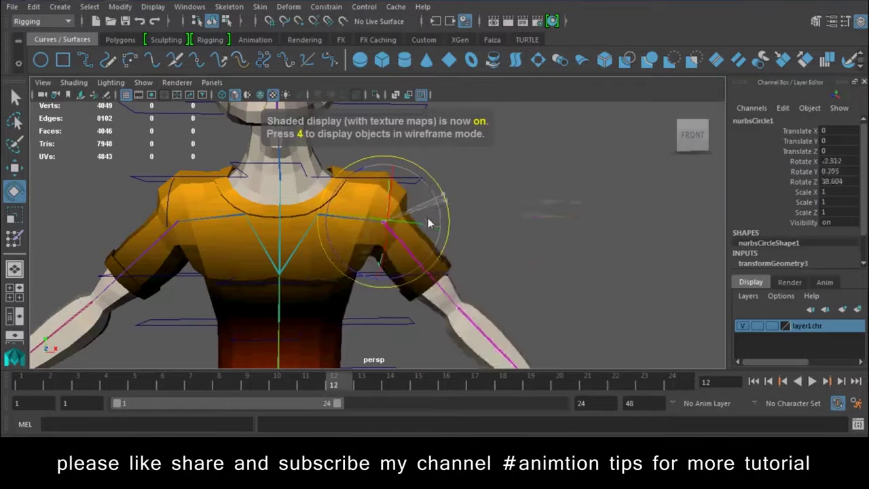
pyautogui.hotkey('ctrl', 'z')
pyautogui.click(471, 163)
pyautogui.click(339, 201)
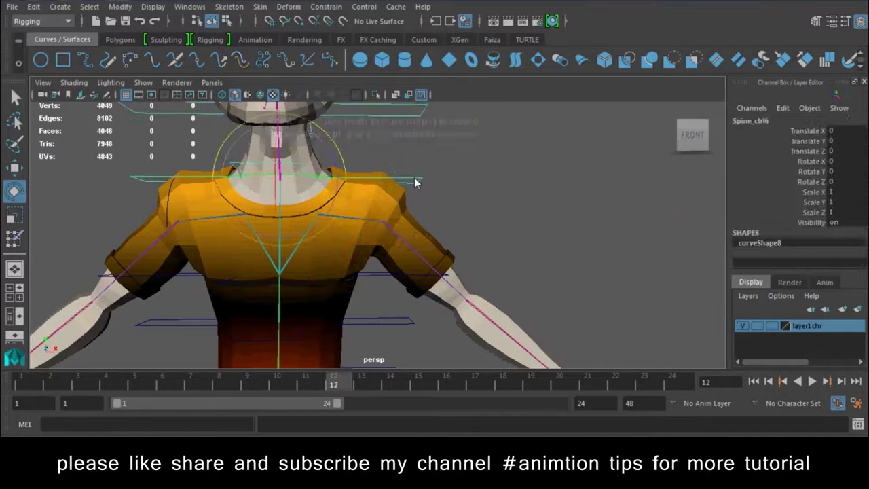
pyautogui.moveTo(335, 196)
pyautogui.mouseDown()
pyautogui.moveTo(347, 158)
pyautogui.moveTo(354, 232)
pyautogui.moveTo(374, 235)
pyautogui.moveTo(361, 167)
pyautogui.moveTo(393, 301)
pyautogui.mouseUp()
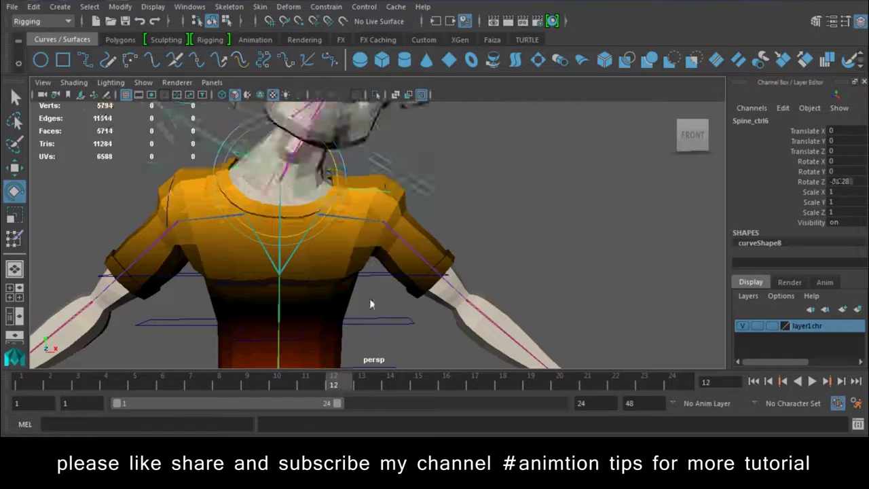
pyautogui.hotkey('ctrl', 'z')
pyautogui.moveTo(284, 145)
pyautogui.keyDown('alt'); pyautogui.mouseDown()
pyautogui.moveTo(407, 190)
pyautogui.moveTo(317, 210)
pyautogui.moveTo(346, 218)
pyautogui.mouseUp(); pyautogui.keyUp('alt')
pyautogui.press('w')
pyautogui.click(339, 208)
pyautogui.press('e')
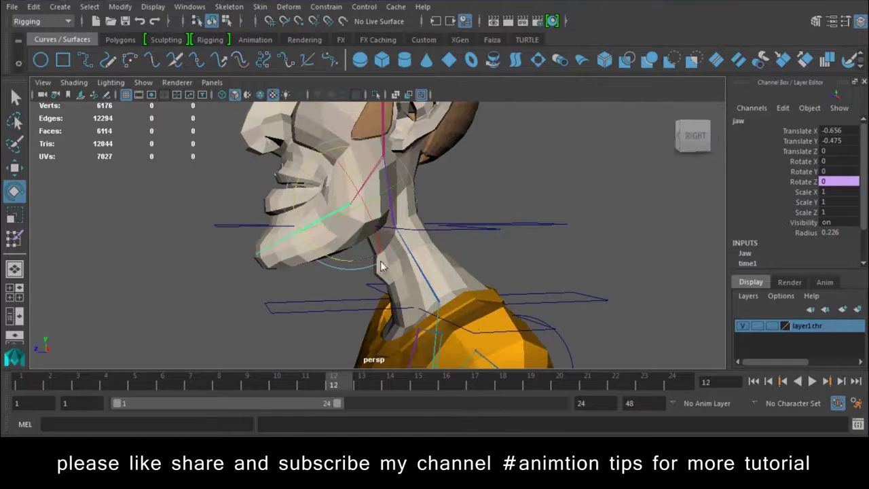
# Step: Break the input connection on the jaw's Rotate Z channel
pyautogui.keyDown('alt'); pyautogui.moveTo(330, 264); pyautogui.dragTo(254, 212, button='right'); pyautogui.keyUp('alt')
pyautogui.keyDown('alt'); pyautogui.moveTo(254, 212); pyautogui.dragTo(326, 212); pyautogui.keyUp('alt')
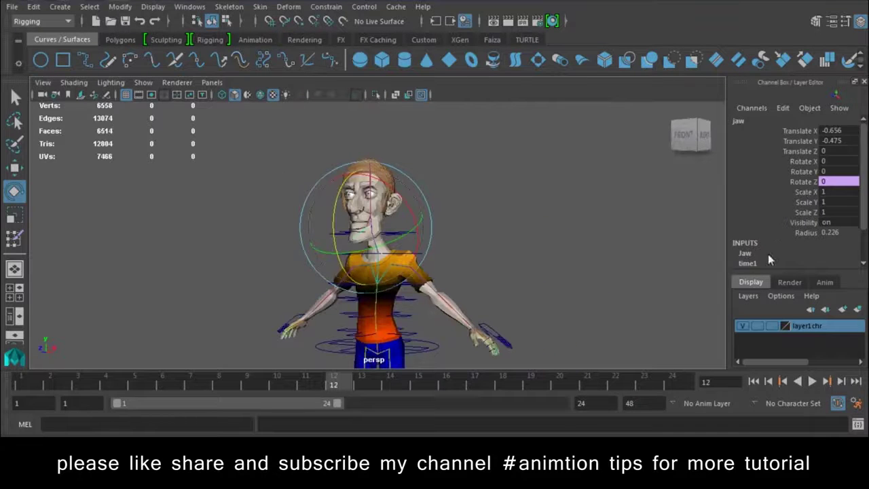
pyautogui.scroll(-3, 768, 254)
pyautogui.scroll(-1, 765, 258)
pyautogui.click(807, 141)
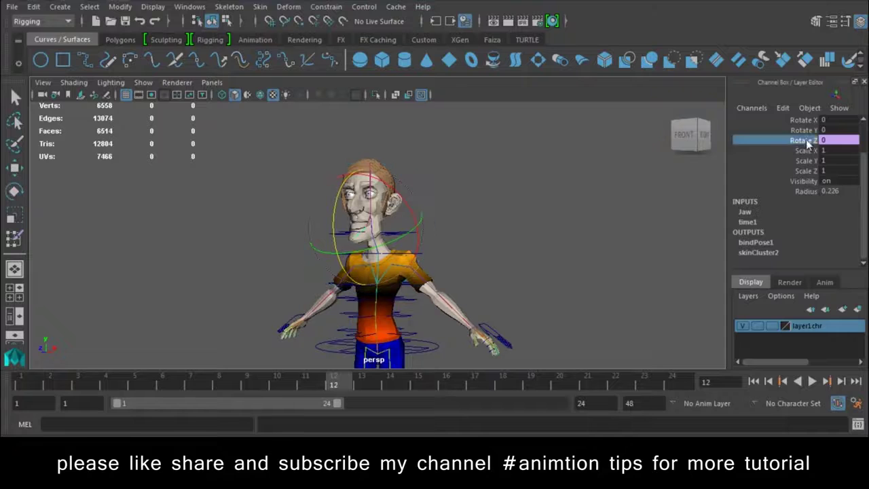
pyautogui.rightClick(806, 140)
pyautogui.click(772, 227)
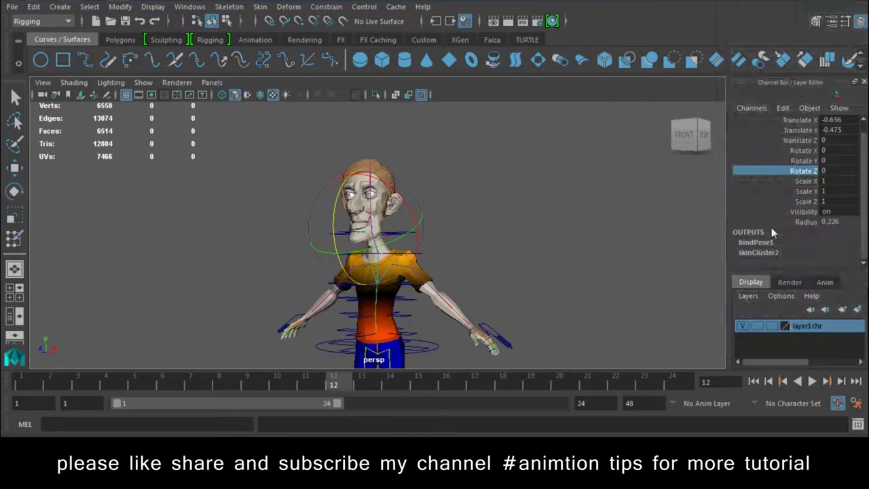
# Step: Tilt the head both ways from the upper spine control to test deformation, then undo
pyautogui.keyDown('alt'); pyautogui.moveTo(345, 285); pyautogui.dragTo(393, 231); pyautogui.keyUp('alt')
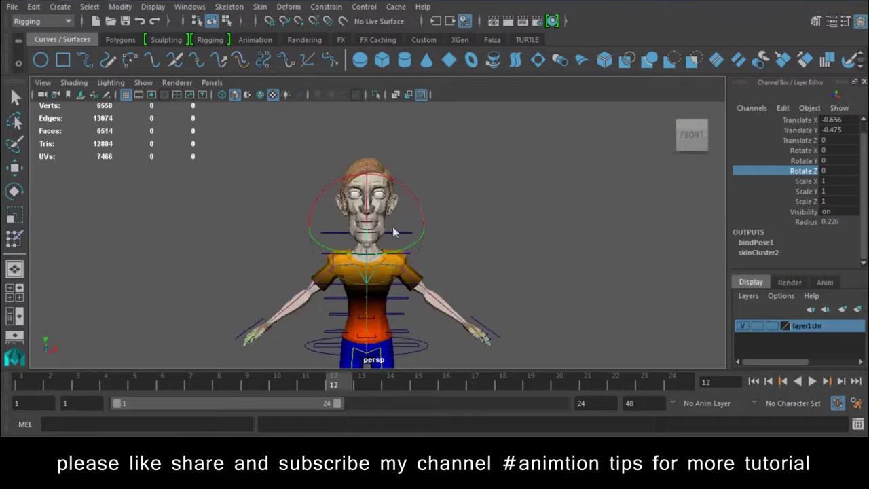
pyautogui.keyDown('alt'); pyautogui.moveTo(392, 231); pyautogui.dragTo(479, 244, button='right'); pyautogui.keyUp('alt')
pyautogui.click(448, 285)
pyautogui.press('e')
pyautogui.click(443, 235)
pyautogui.moveTo(411, 235)
pyautogui.mouseDown()
pyautogui.moveTo(392, 201)
pyautogui.moveTo(407, 224)
pyautogui.moveTo(413, 258)
pyautogui.moveTo(404, 202)
pyautogui.moveTo(417, 353)
pyautogui.moveTo(421, 227)
pyautogui.mouseUp()
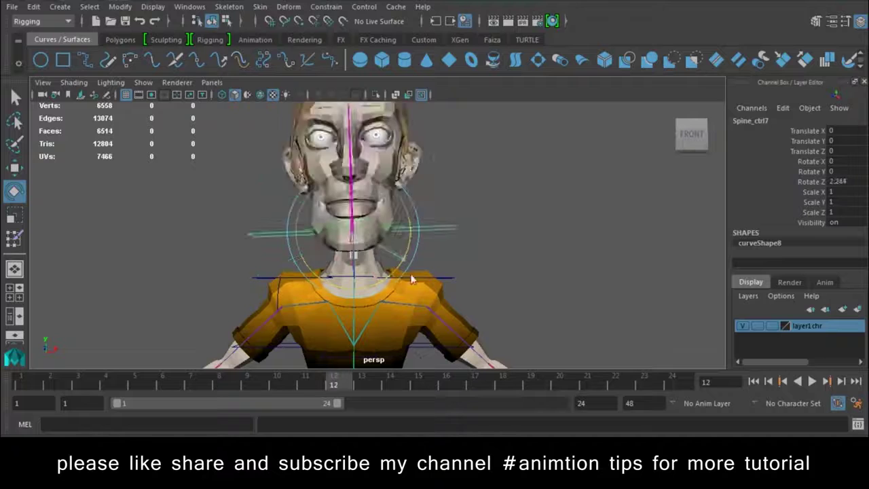
pyautogui.moveTo(421, 227)
pyautogui.mouseDown()
pyautogui.moveTo(408, 351)
pyautogui.moveTo(398, 217)
pyautogui.moveTo(421, 288)
pyautogui.moveTo(411, 340)
pyautogui.moveTo(403, 184)
pyautogui.moveTo(411, 326)
pyautogui.mouseUp()
pyautogui.hotkey('ctrl', 'z')
# Step: Open the jaw joint to test the mouth deformation, then undo
pyautogui.keyDown('alt'); pyautogui.moveTo(502, 243); pyautogui.dragTo(380, 238); pyautogui.keyUp('alt')
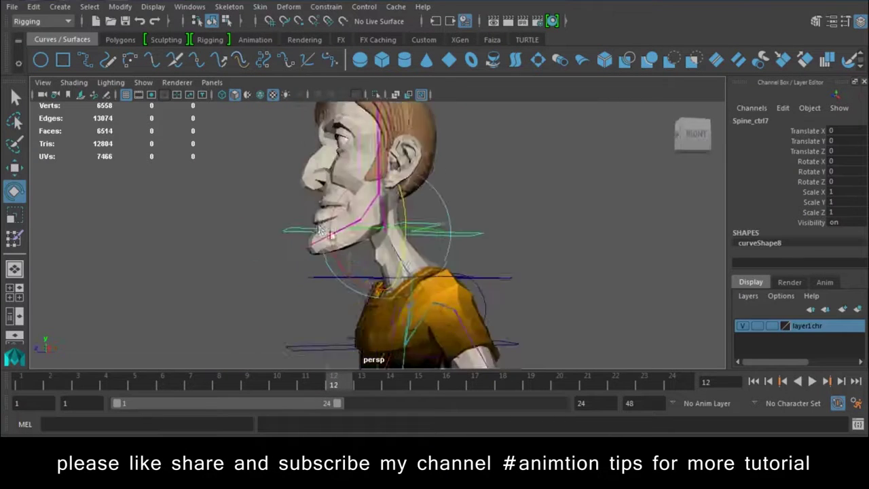
pyautogui.scroll(3, 260, 233)
pyautogui.click(261, 233)
pyautogui.click(314, 265)
pyautogui.moveTo(314, 265); pyautogui.dragTo(421, 333)
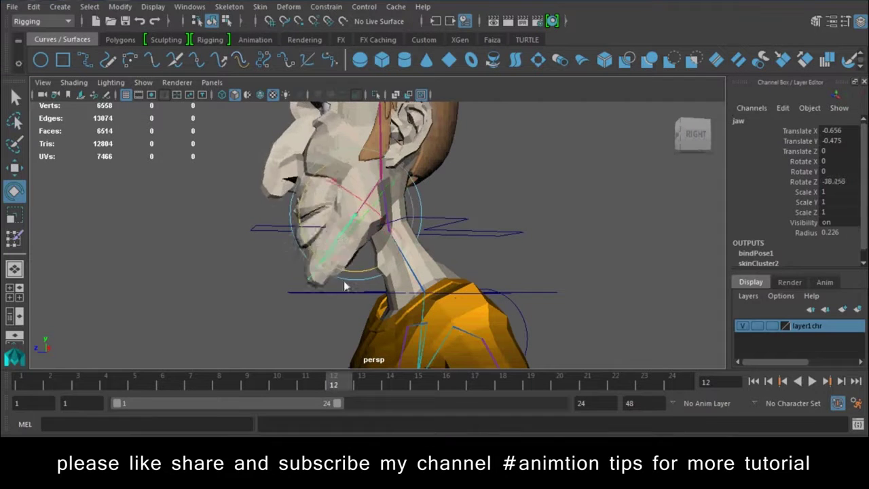
pyautogui.hotkey('ctrl', 'z')
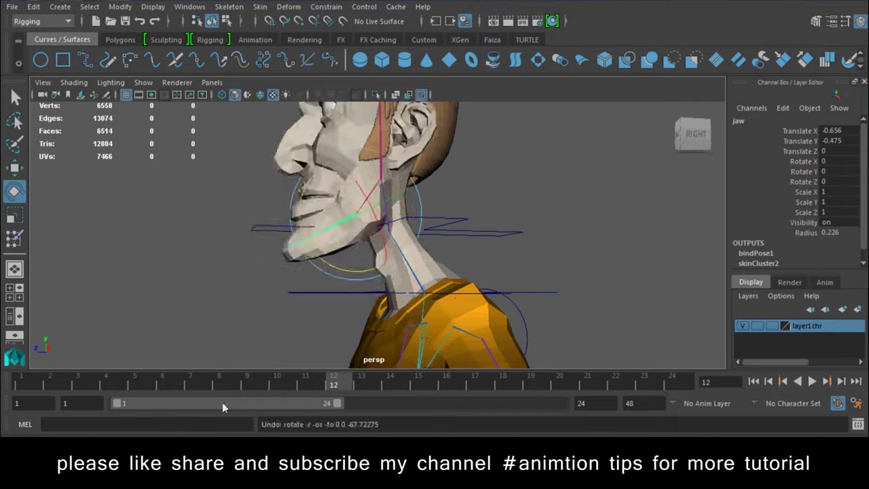
# Step: Key the jaw at frame 1, rotate it open at frame 9, play back, then undo
pyautogui.click(74, 384)
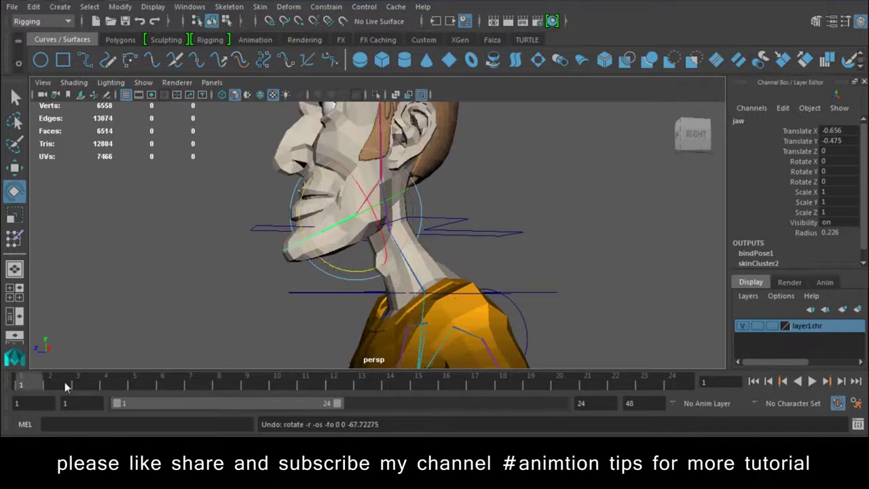
pyautogui.hotkey('shift', 'w')
pyautogui.click(246, 385)
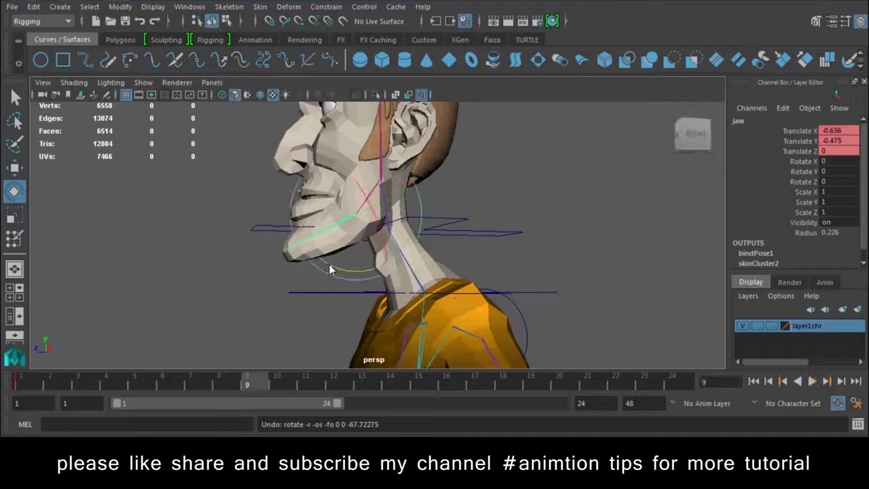
pyautogui.moveTo(330, 270); pyautogui.dragTo(383, 314)
pyautogui.press('w')
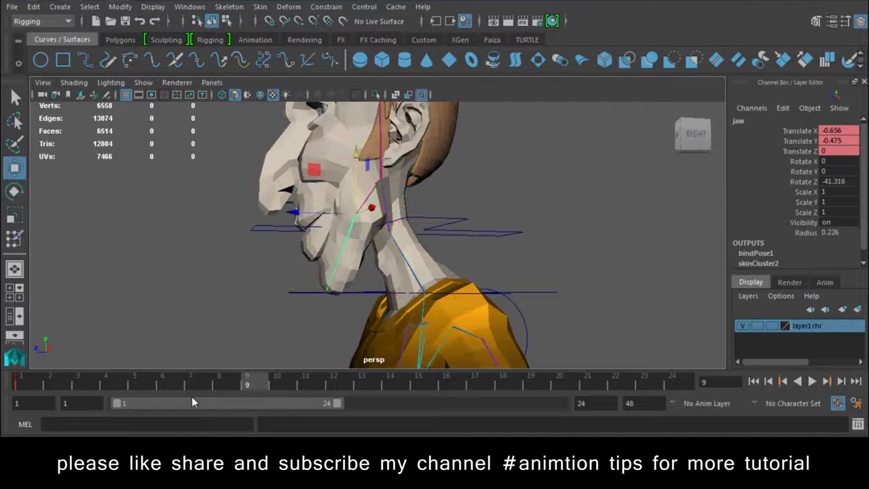
pyautogui.hotkey('alt', 'v')
pyautogui.hotkey('alt', 'v')
pyautogui.hotkey('ctrl', 'z')
pyautogui.hotkey('ctrl', 'z')
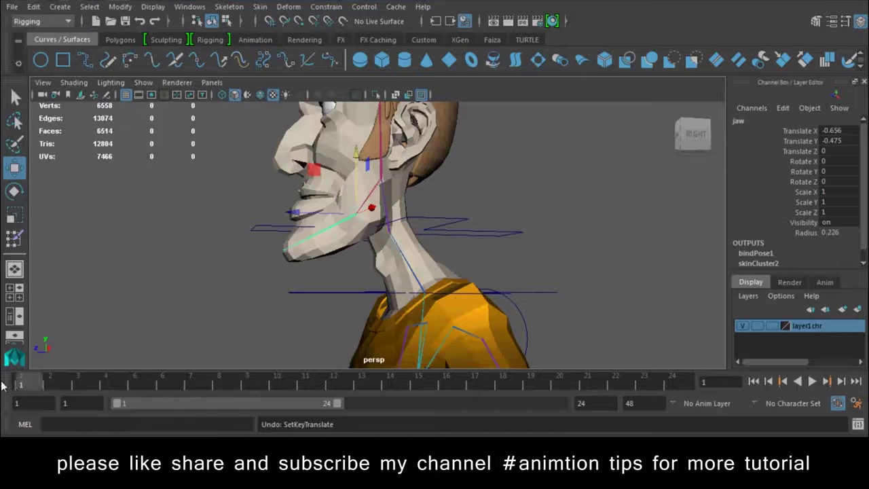
# Step: Key the jaw rotation closed at frame 1 and open about -38 degrees at frame 10, then play back
pyautogui.hotkey('shift', 'e')
pyautogui.moveTo(252, 381); pyautogui.dragTo(290, 332)
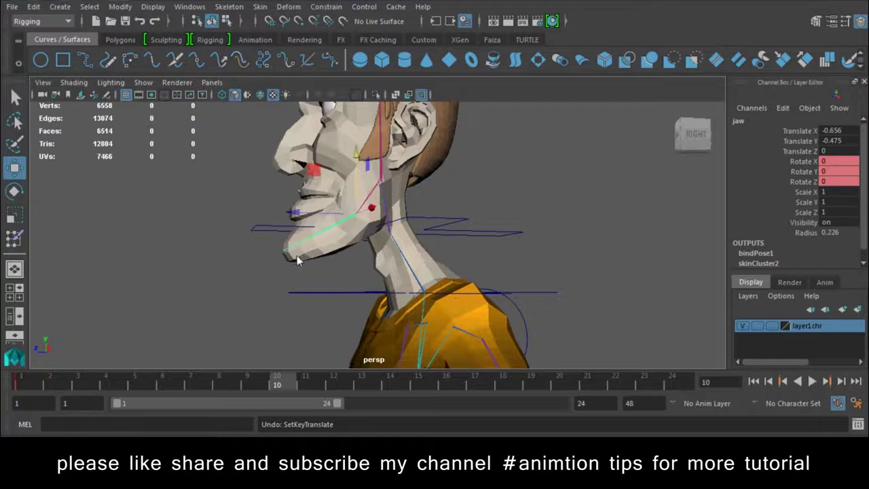
pyautogui.press('e')
pyautogui.moveTo(335, 263); pyautogui.dragTo(412, 329)
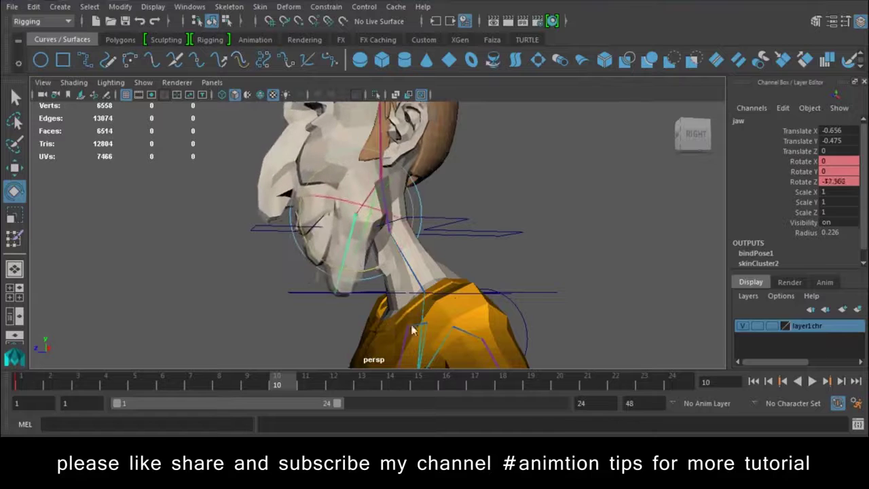
pyautogui.hotkey('shift', 'e')
pyautogui.press('w')
pyautogui.hotkey('alt', 'v')
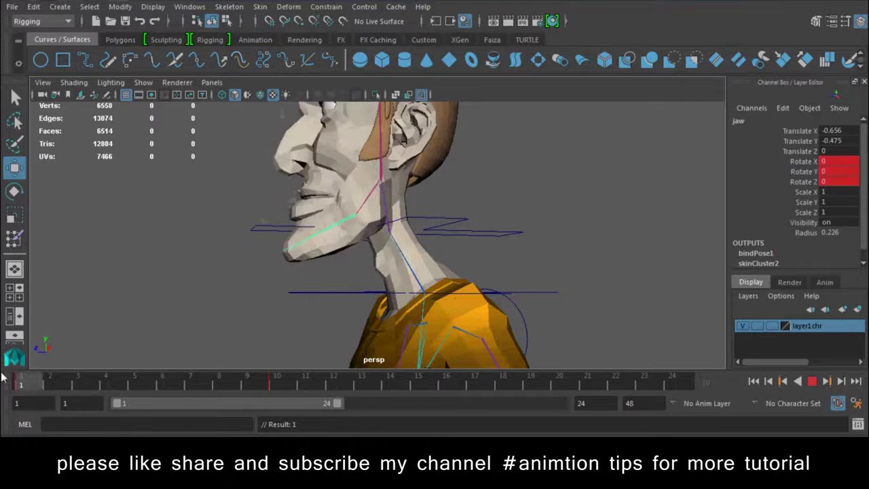
pyautogui.hotkey('alt', 'v')
# Step: Start Paint Skin Weights on the face mesh from the side view
pyautogui.click(331, 195)
pyautogui.press('space')
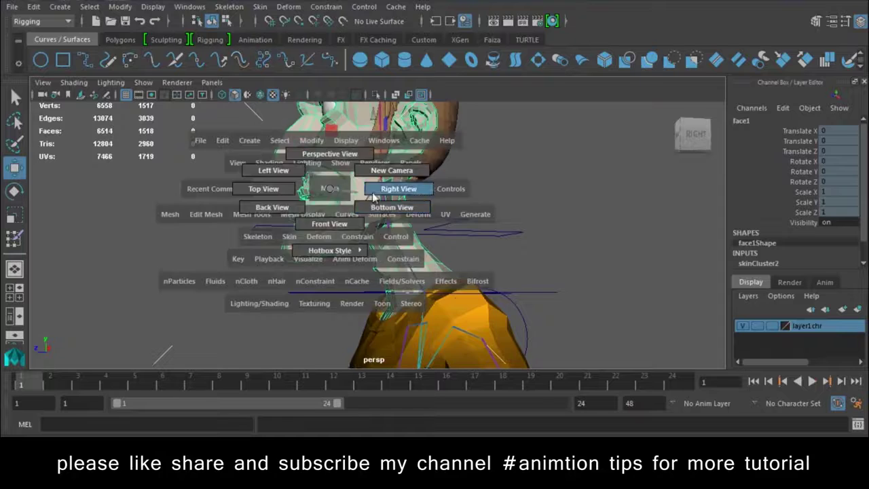
pyautogui.moveTo(331, 195); pyautogui.dragTo(388, 188)
pyautogui.scroll(5, 288, 256)
pyautogui.scroll(3, 288, 256)
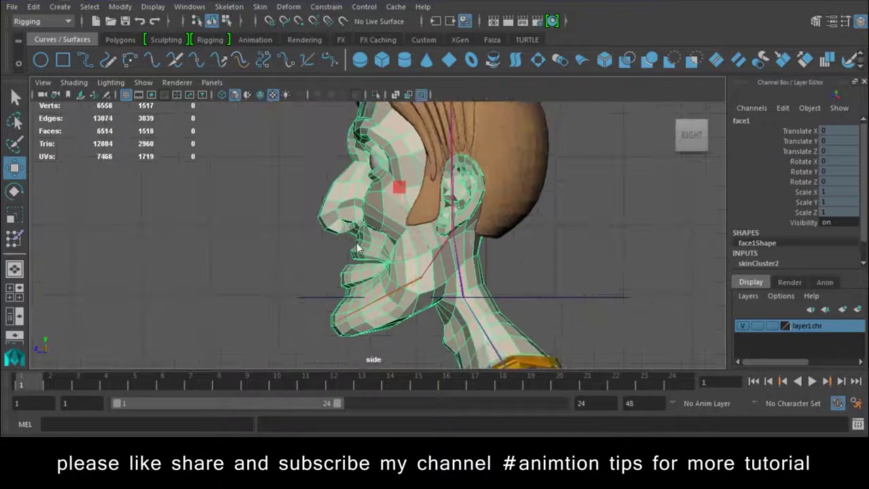
pyautogui.moveTo(330, 95); pyautogui.dragTo(322, 187, button='right')
pyautogui.click(250, 77)
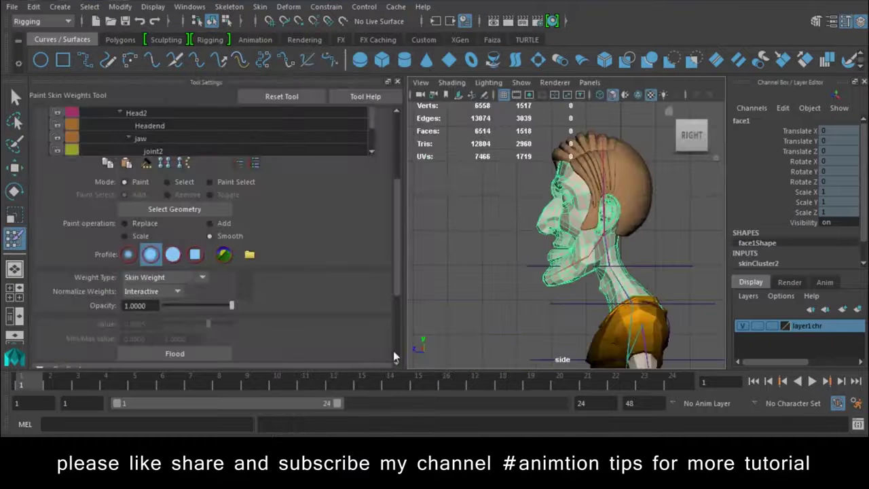
# Step: Close the tool settings and return to the perspective view around the head
pyautogui.click(398, 81)
pyautogui.scroll(3, 362, 276)
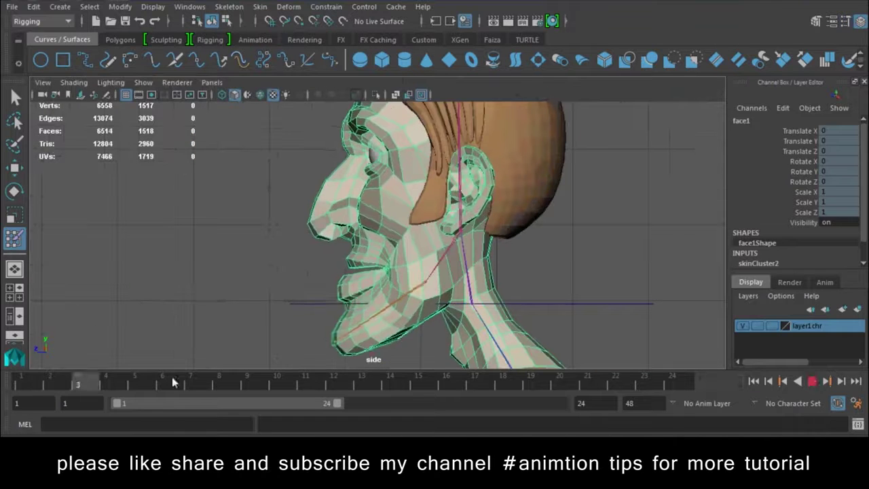
pyautogui.press('space')
pyautogui.moveTo(362, 276); pyautogui.dragTo(355, 233)
pyautogui.keyDown('alt'); pyautogui.moveTo(347, 299); pyautogui.dragTo(344, 282); pyautogui.keyUp('alt')
pyautogui.press('w')
# Step: Reopen the skin weight settings, then relaunch Paint Skin Weights on the face mesh
pyautogui.doubleClick(14, 238)
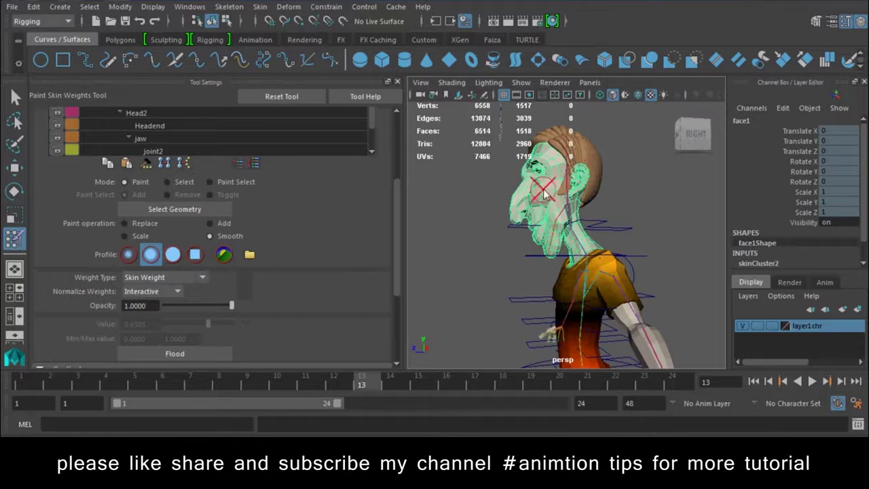
pyautogui.moveTo(544, 194); pyautogui.dragTo(447, 155, button='right')
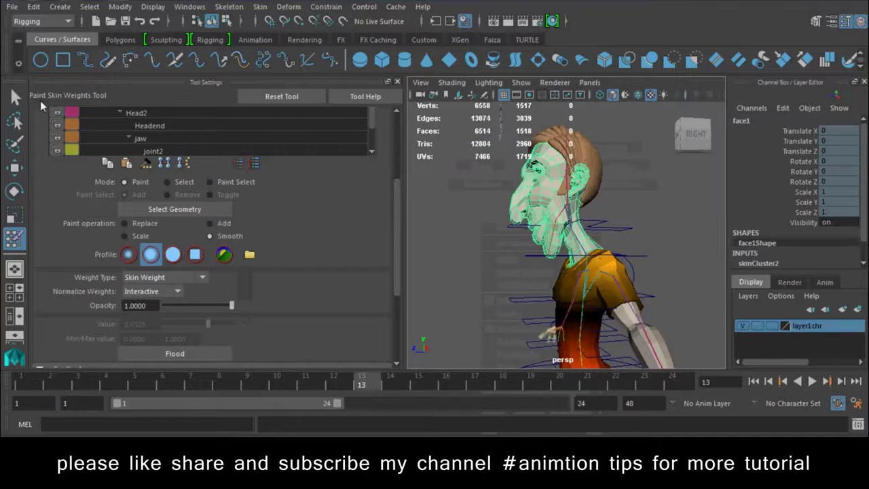
pyautogui.click(397, 82)
pyautogui.press('w')
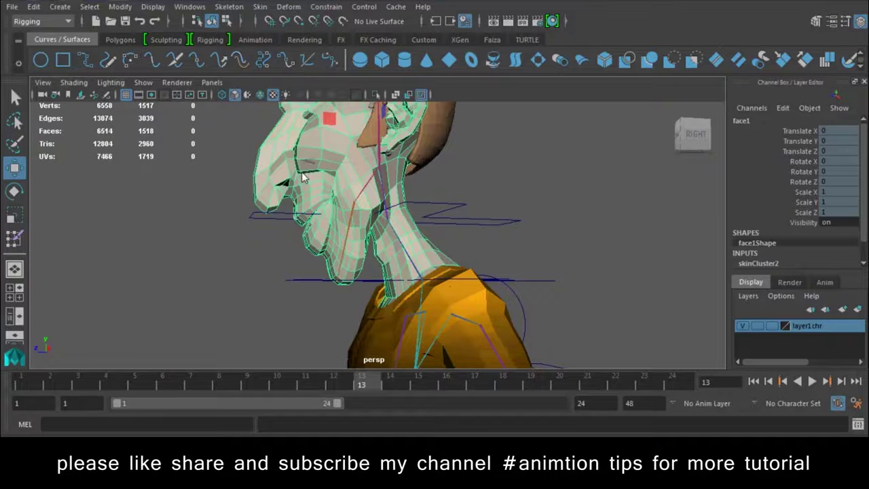
pyautogui.rightClick(280, 178)
pyautogui.click(197, 76)
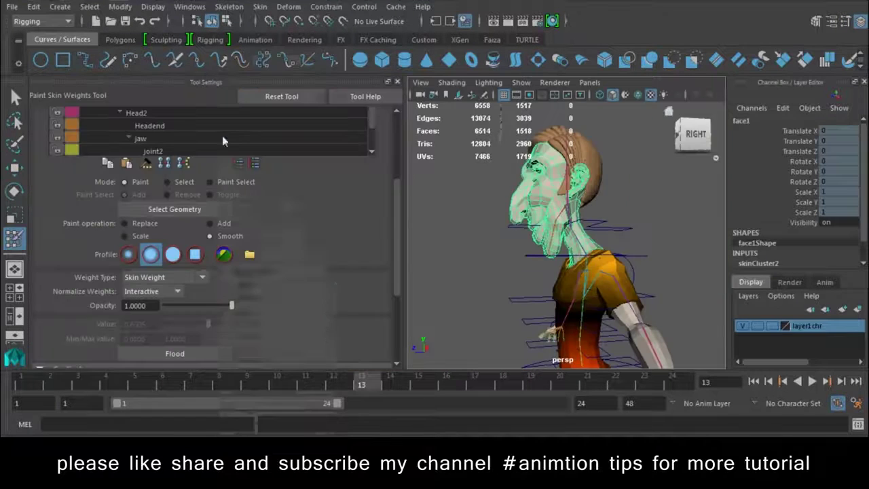
# Step: Inspect the jaw, then Headend, then Head2 influence weights on the head
pyautogui.keyDown('alt'); pyautogui.moveTo(595, 211); pyautogui.dragTo(601, 275); pyautogui.keyUp('alt')
pyautogui.moveTo(396, 257)
pyautogui.mouseDown()
pyautogui.moveTo(402, 190)
pyautogui.moveTo(370, 251)
pyautogui.mouseUp()
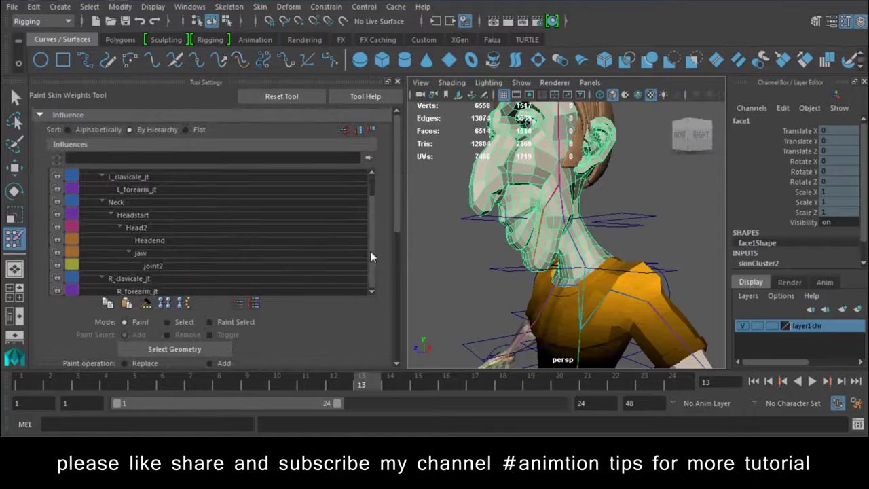
pyautogui.click(156, 252)
pyautogui.moveTo(577, 272)
pyautogui.keyDown('alt'); pyautogui.mouseDown()
pyautogui.moveTo(609, 336)
pyautogui.moveTo(641, 291)
pyautogui.moveTo(563, 243)
pyautogui.moveTo(558, 260)
pyautogui.mouseUp(); pyautogui.keyUp('alt')
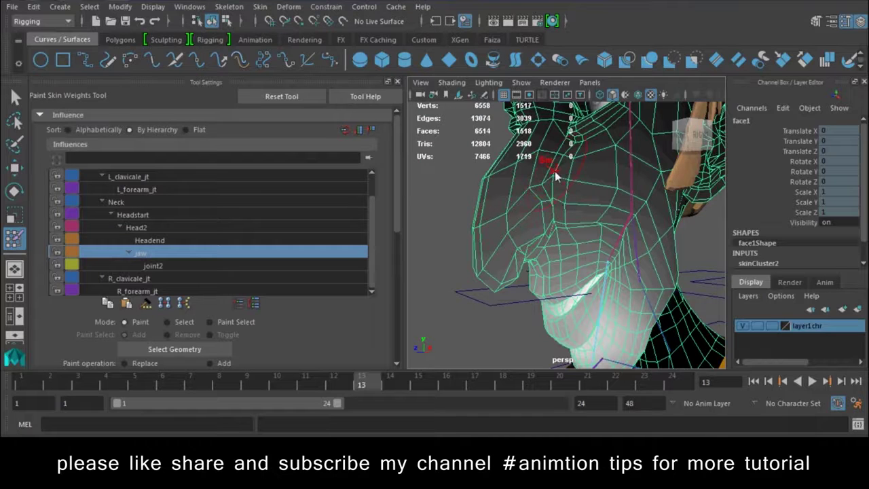
pyautogui.keyDown('alt'); pyautogui.moveTo(582, 183); pyautogui.dragTo(611, 203); pyautogui.keyUp('alt')
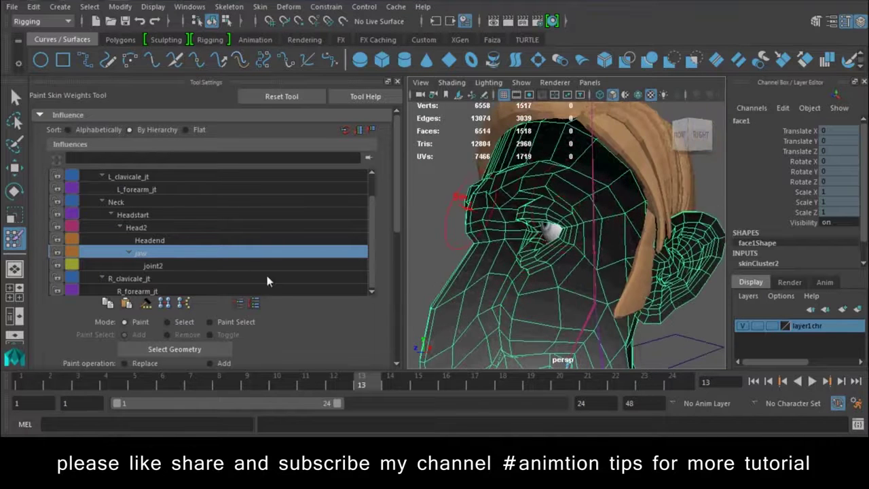
pyautogui.click(143, 240)
pyautogui.click(144, 228)
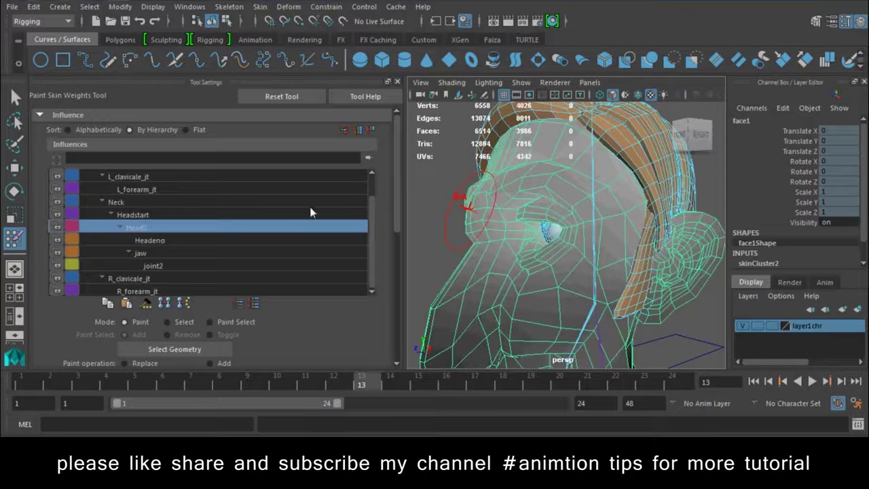
pyautogui.moveTo(400, 210); pyautogui.dragTo(401, 250)
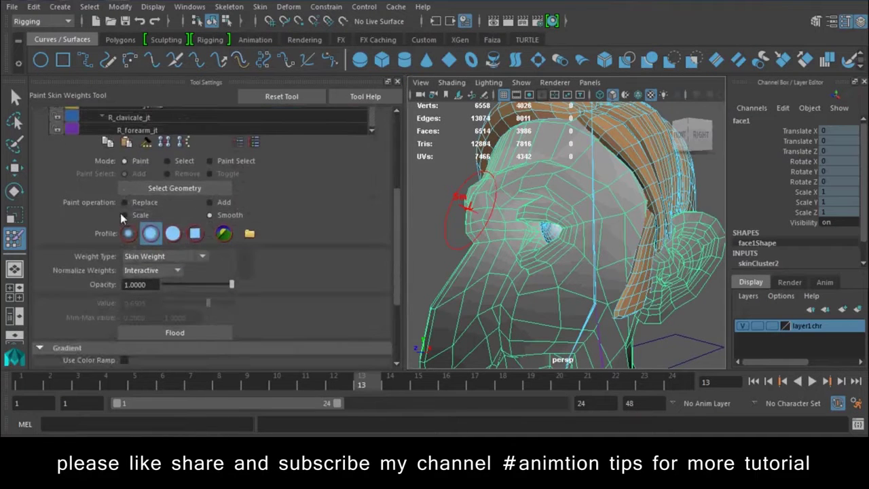
# Step: Switch painting to Add at value 1 and paint Head2 weight onto the nose and forehead
pyautogui.click(231, 202)
pyautogui.moveTo(482, 310)
pyautogui.keyDown('alt'); pyautogui.mouseDown()
pyautogui.moveTo(475, 271)
pyautogui.moveTo(516, 174)
pyautogui.moveTo(476, 238)
pyautogui.moveTo(437, 272)
pyautogui.moveTo(479, 245)
pyautogui.moveTo(472, 261)
pyautogui.moveTo(493, 279)
pyautogui.moveTo(591, 174)
pyautogui.moveTo(563, 194)
pyautogui.moveTo(565, 236)
pyautogui.moveTo(557, 197)
pyautogui.moveTo(584, 115)
pyautogui.moveTo(599, 225)
pyautogui.moveTo(628, 204)
pyautogui.moveTo(645, 233)
pyautogui.moveTo(605, 217)
pyautogui.moveTo(603, 235)
pyautogui.mouseUp(); pyautogui.keyUp('alt')
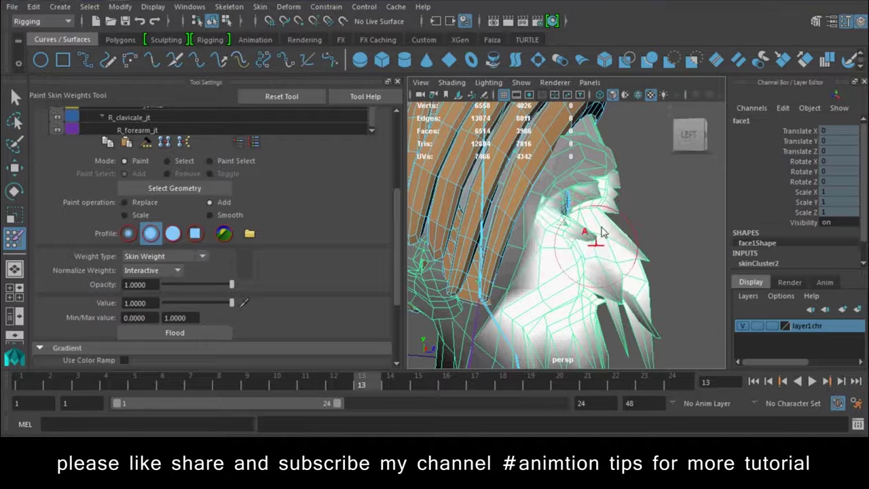
pyautogui.keyDown('alt'); pyautogui.moveTo(649, 317); pyautogui.dragTo(615, 227); pyautogui.keyUp('alt')
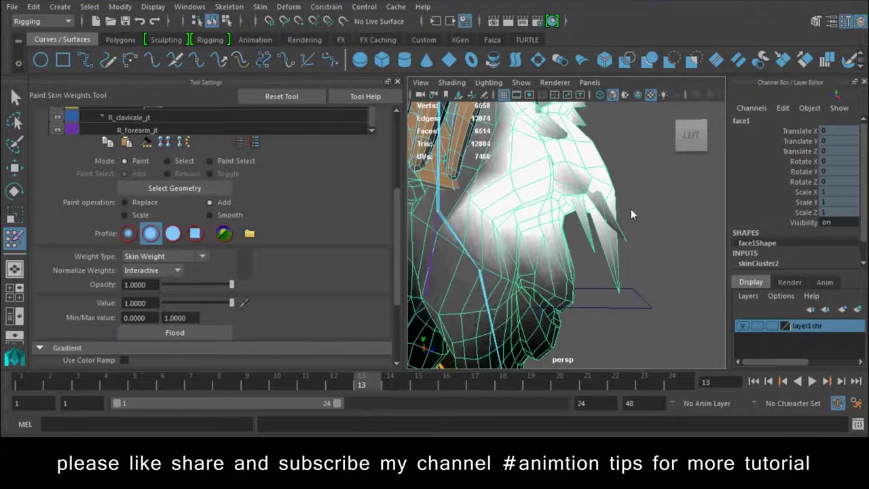
pyautogui.scroll(5, 615, 227)
pyautogui.press('1')
# Step: Paint Head2 weight down the beard spikes and onto the area around the mouth
pyautogui.keyDown('alt'); pyautogui.moveTo(626, 297); pyautogui.dragTo(639, 263); pyautogui.keyUp('alt')
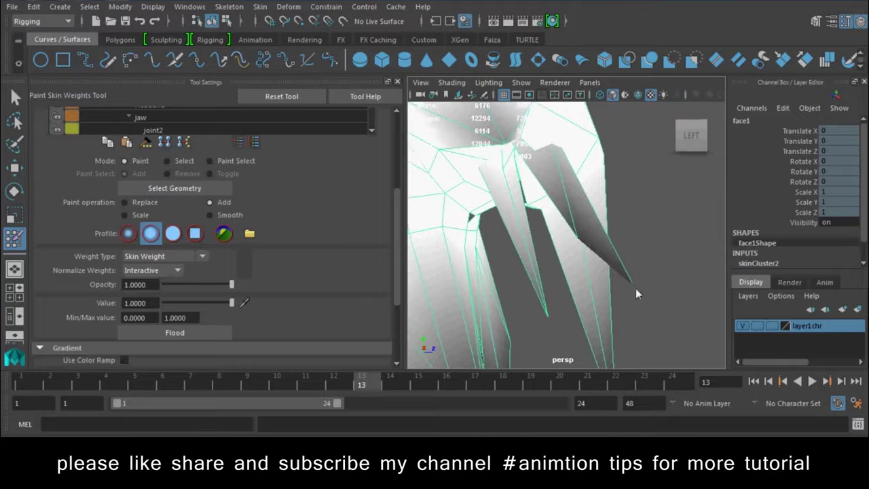
pyautogui.moveTo(622, 300); pyautogui.dragTo(619, 303)
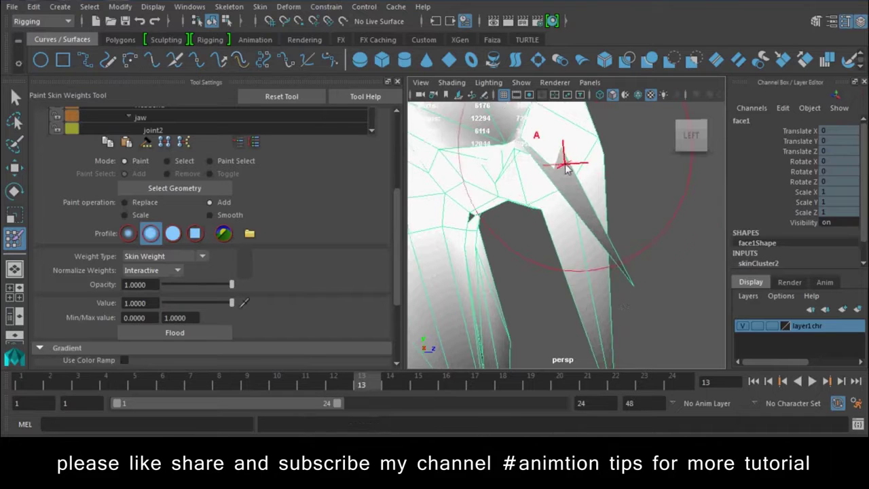
pyautogui.moveTo(561, 155); pyautogui.dragTo(597, 221)
pyautogui.moveTo(631, 274)
pyautogui.keyDown('alt'); pyautogui.mouseDown()
pyautogui.moveTo(622, 211)
pyautogui.moveTo(580, 199)
pyautogui.moveTo(589, 254)
pyautogui.moveTo(616, 307)
pyautogui.moveTo(549, 266)
pyautogui.mouseUp(); pyautogui.keyUp('alt')
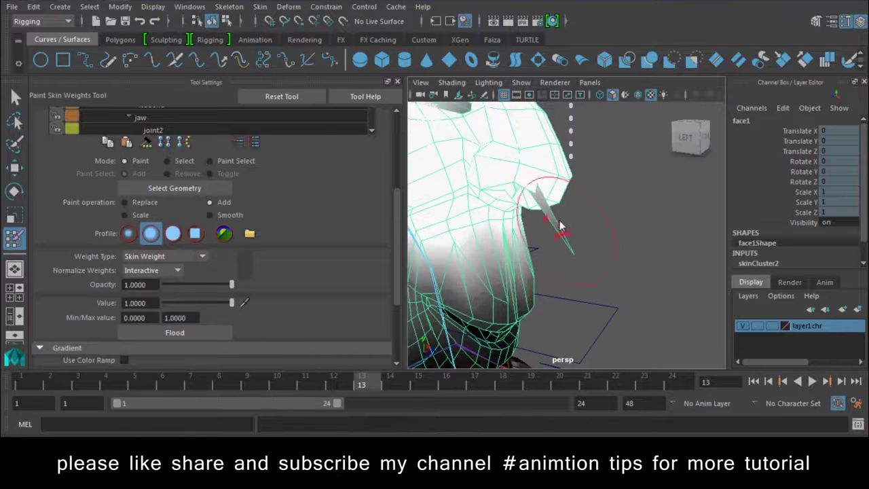
pyautogui.moveTo(560, 227)
pyautogui.keyDown('alt'); pyautogui.mouseDown()
pyautogui.moveTo(516, 258)
pyautogui.moveTo(560, 299)
pyautogui.moveTo(517, 292)
pyautogui.moveTo(506, 305)
pyautogui.moveTo(506, 252)
pyautogui.mouseUp(); pyautogui.keyUp('alt')
pyautogui.scroll(3, 523, 306)
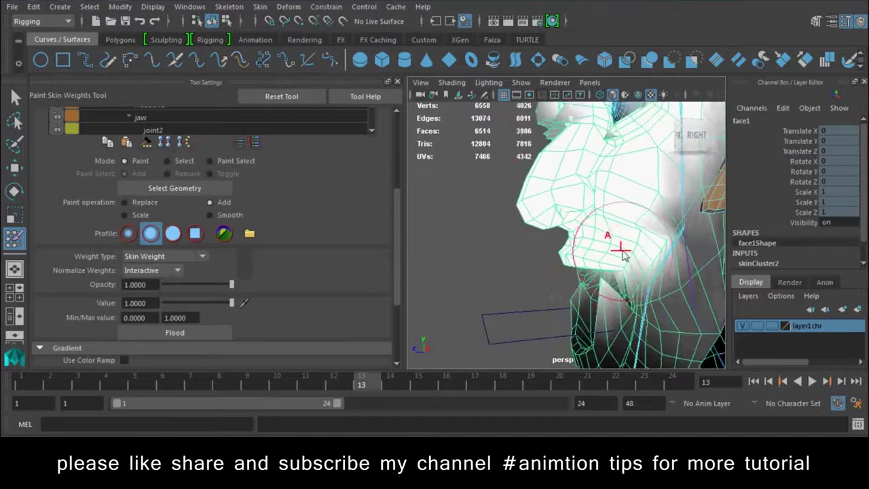
pyautogui.keyDown('alt'); pyautogui.moveTo(563, 271); pyautogui.dragTo(567, 243); pyautogui.keyUp('alt')
pyautogui.moveTo(533, 196)
pyautogui.keyDown('alt'); pyautogui.mouseDown()
pyautogui.moveTo(546, 248)
pyautogui.moveTo(536, 222)
pyautogui.mouseUp(); pyautogui.keyUp('alt')
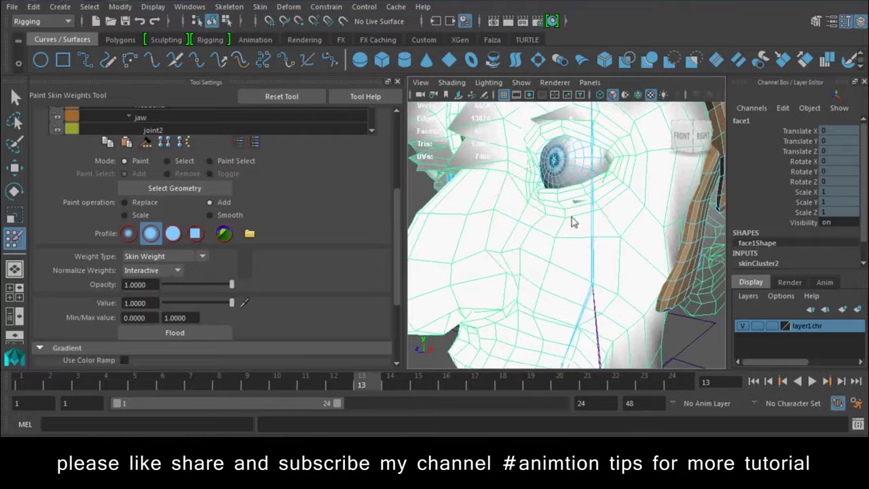
pyautogui.moveTo(609, 178)
pyautogui.keyDown('alt'); pyautogui.mouseDown()
pyautogui.moveTo(556, 187)
pyautogui.moveTo(584, 225)
pyautogui.moveTo(625, 247)
pyautogui.moveTo(630, 242)
pyautogui.moveTo(514, 249)
pyautogui.moveTo(592, 170)
pyautogui.moveTo(610, 311)
pyautogui.moveTo(709, 238)
pyautogui.moveTo(720, 244)
pyautogui.moveTo(598, 238)
pyautogui.moveTo(625, 165)
pyautogui.moveTo(618, 180)
pyautogui.mouseUp(); pyautogui.keyUp('alt')
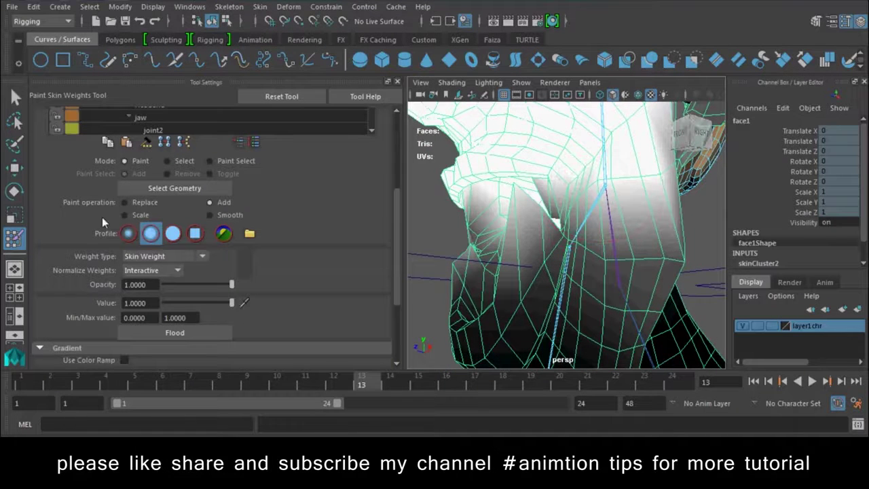
pyautogui.moveTo(394, 258); pyautogui.dragTo(397, 138)
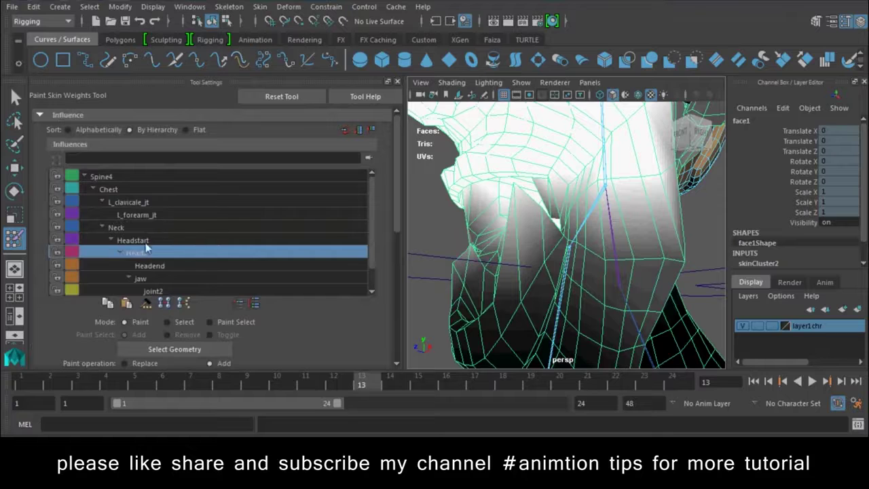
# Step: Paint jaw weight onto the jaw spikes, then inspect the Headend influence
pyautogui.click(142, 279)
pyautogui.keyDown('alt'); pyautogui.moveTo(462, 238); pyautogui.dragTo(598, 234); pyautogui.keyUp('alt')
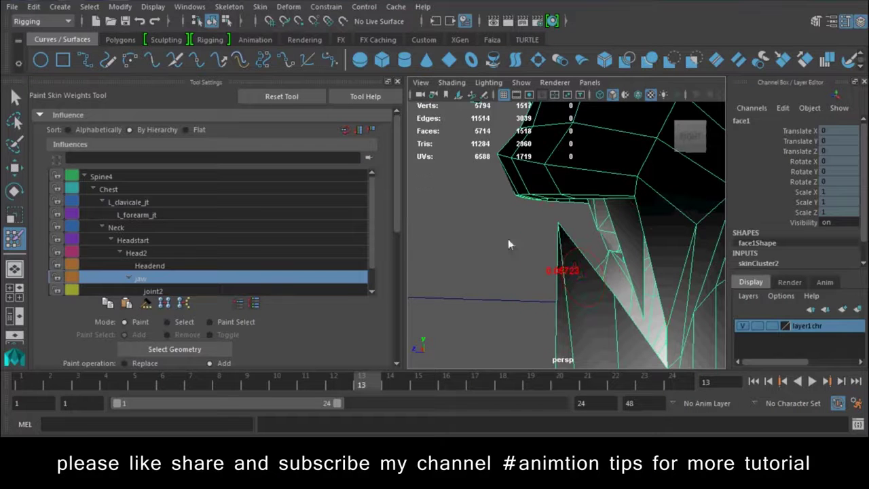
pyautogui.moveTo(560, 235); pyautogui.dragTo(563, 258)
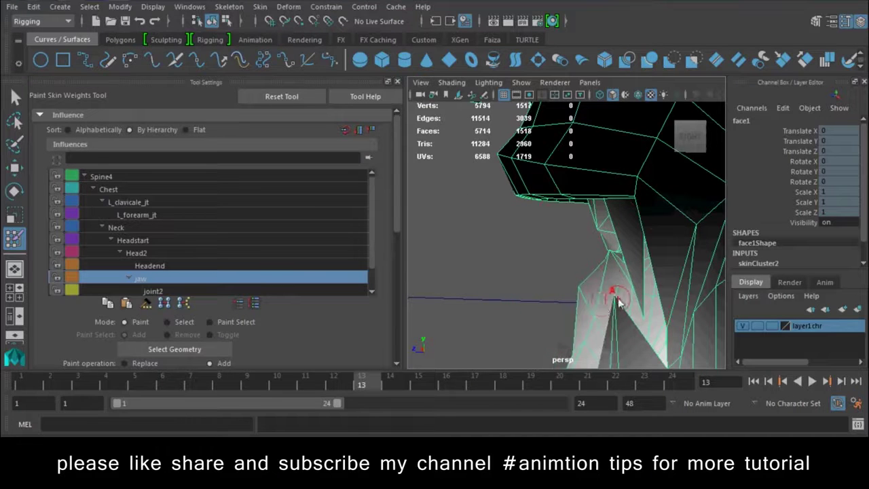
pyautogui.moveTo(614, 323)
pyautogui.keyDown('alt'); pyautogui.mouseDown()
pyautogui.moveTo(655, 257)
pyautogui.moveTo(610, 199)
pyautogui.moveTo(554, 291)
pyautogui.moveTo(542, 273)
pyautogui.moveTo(539, 300)
pyautogui.mouseUp(); pyautogui.keyUp('alt')
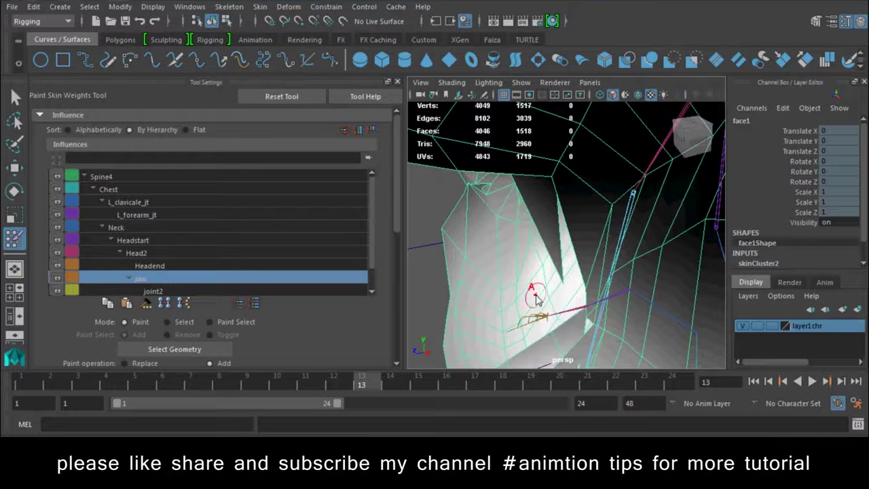
pyautogui.click(149, 266)
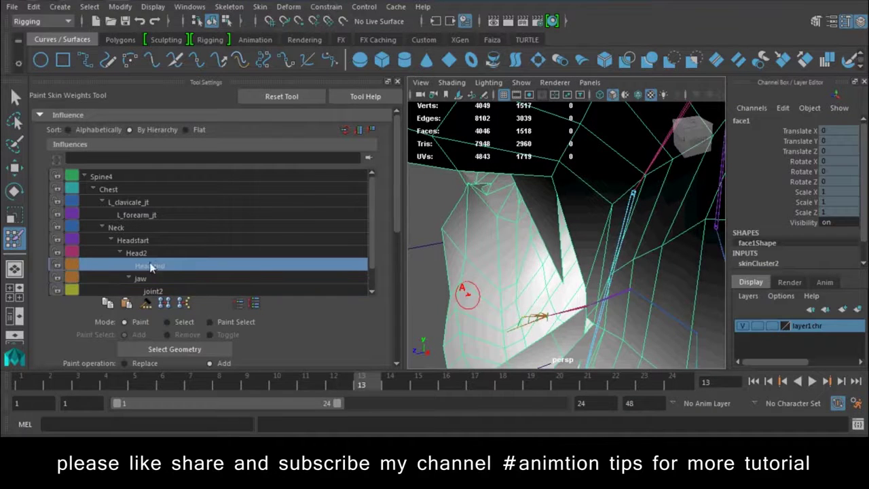
pyautogui.keyDown('alt'); pyautogui.moveTo(516, 259); pyautogui.dragTo(555, 293); pyautogui.keyUp('alt')
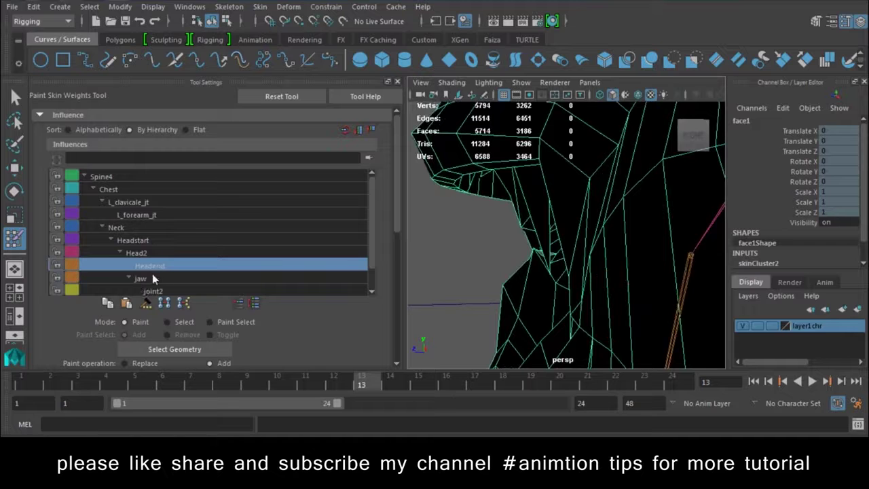
pyautogui.scroll(-3, 484, 248)
pyautogui.scroll(-3, 533, 232)
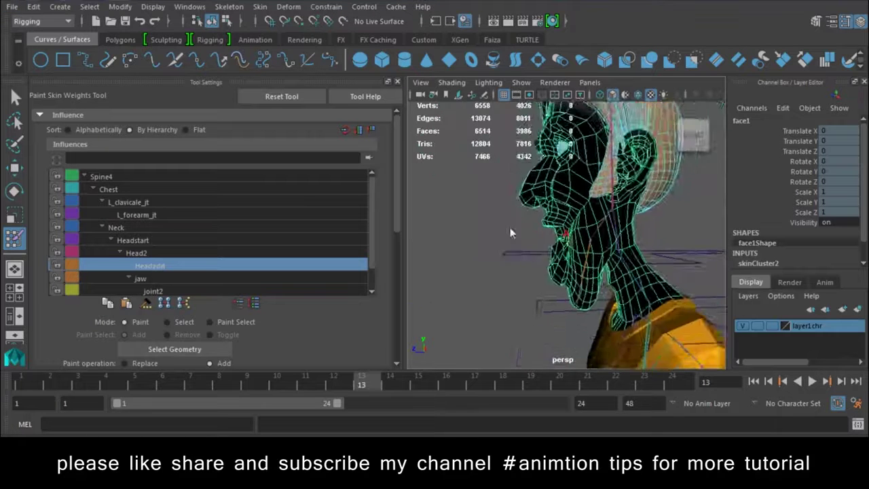
pyautogui.scroll(5, 509, 227)
# Step: Select the Head2 influence and paint its weight along and below the neck
pyautogui.click(144, 254)
pyautogui.moveTo(574, 285)
pyautogui.keyDown('alt'); pyautogui.mouseDown()
pyautogui.moveTo(550, 262)
pyautogui.moveTo(552, 268)
pyautogui.mouseUp(); pyautogui.keyUp('alt')
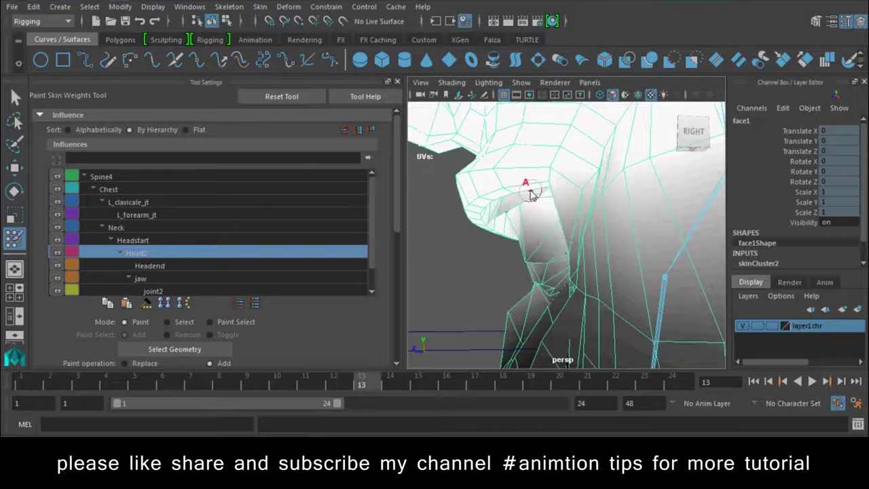
pyautogui.keyDown('alt'); pyautogui.moveTo(533, 195); pyautogui.dragTo(440, 286); pyautogui.keyUp('alt')
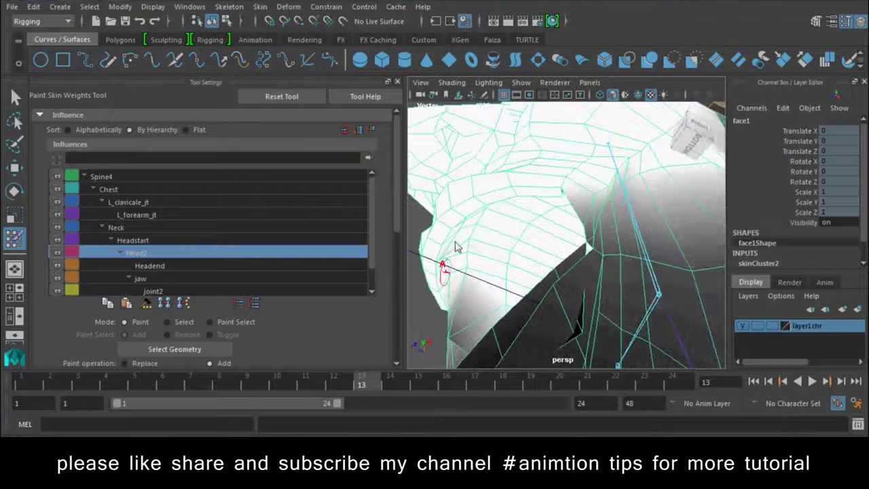
pyautogui.keyDown('alt'); pyautogui.moveTo(456, 247); pyautogui.dragTo(502, 224); pyautogui.keyUp('alt')
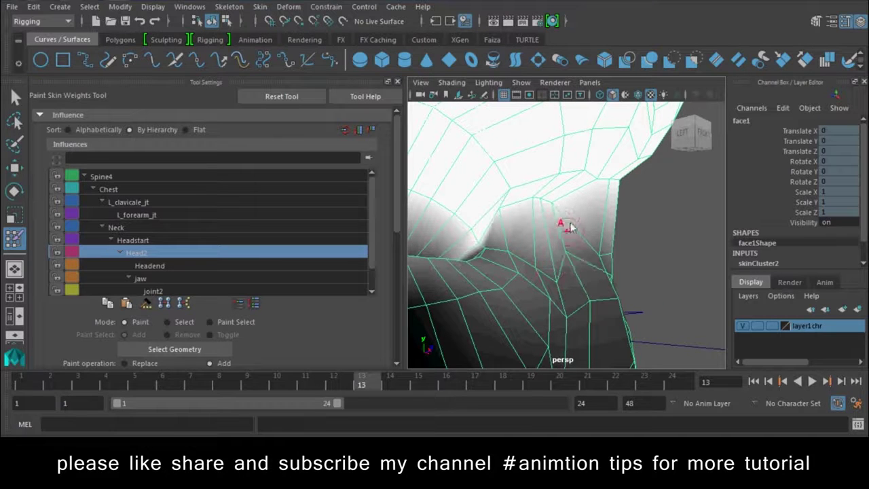
pyautogui.moveTo(596, 215); pyautogui.dragTo(607, 220)
pyautogui.moveTo(513, 237); pyautogui.dragTo(503, 231)
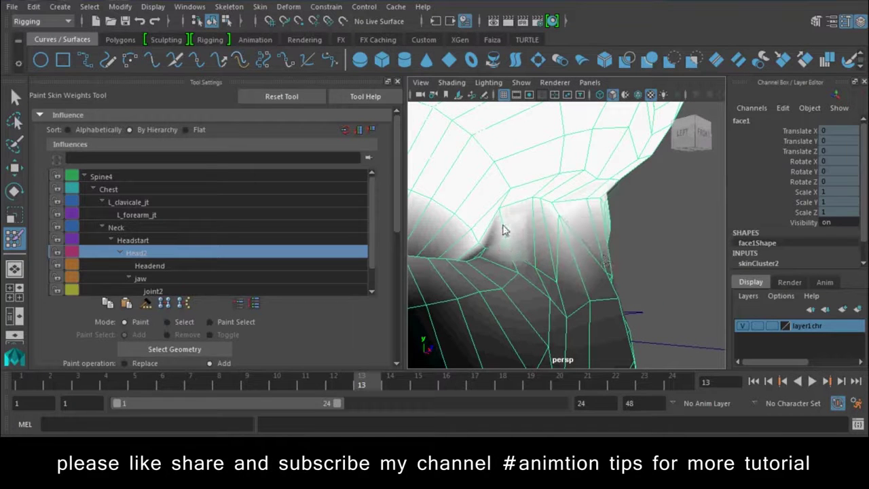
pyautogui.moveTo(543, 201); pyautogui.dragTo(531, 268)
pyautogui.scroll(-4, 397, 217)
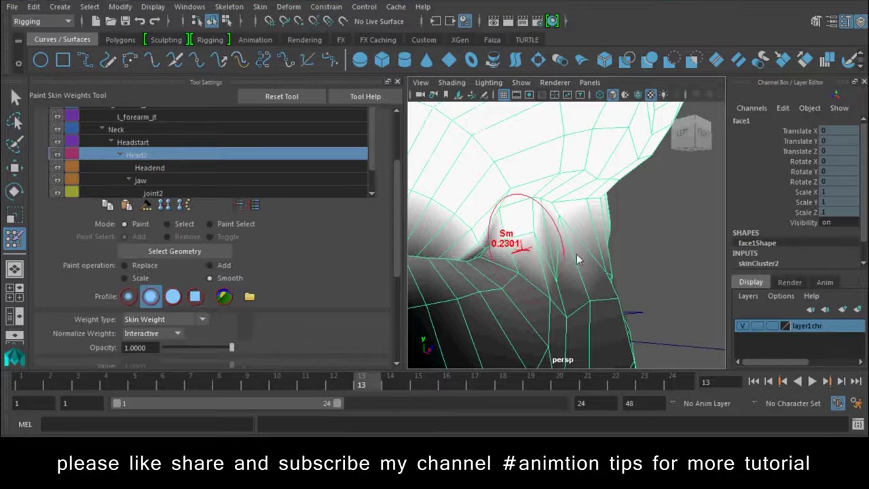
# Step: Smooth the Head2 weights across the neck, then smooth the jaw influence around the chin
pyautogui.keyDown('alt'); pyautogui.moveTo(576, 254); pyautogui.dragTo(607, 243); pyautogui.keyUp('alt')
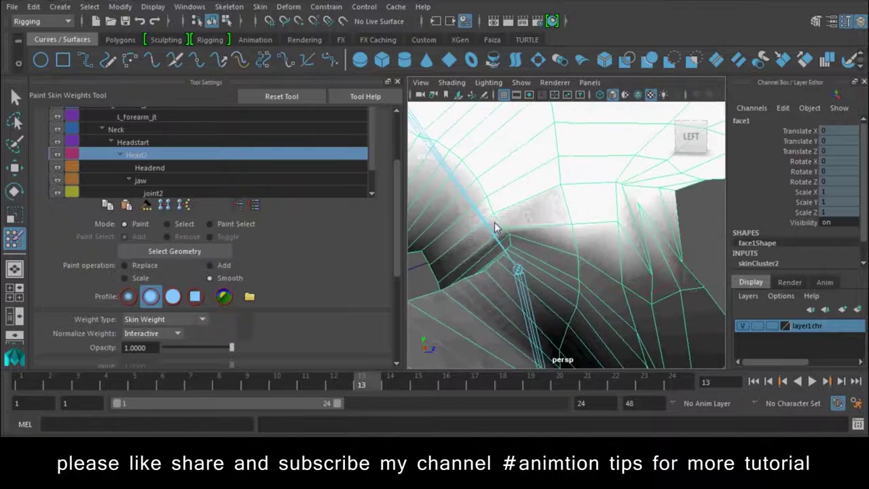
pyautogui.moveTo(495, 228); pyautogui.dragTo(652, 233)
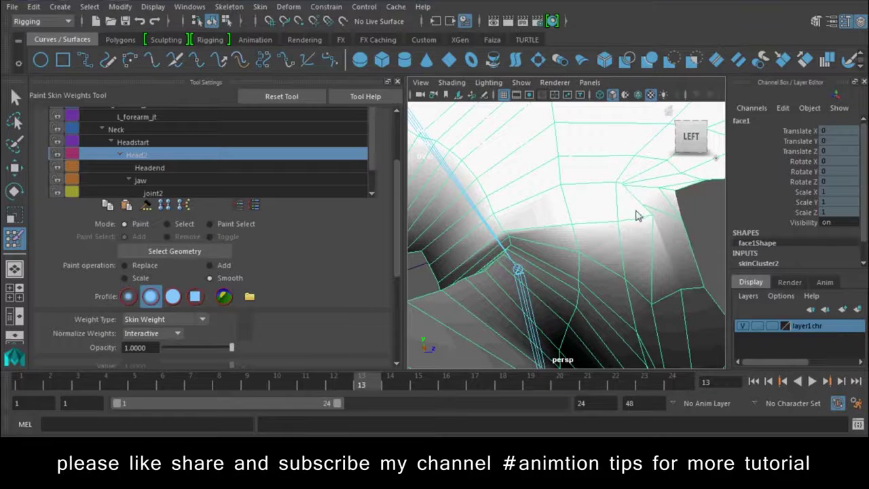
pyautogui.click(142, 192)
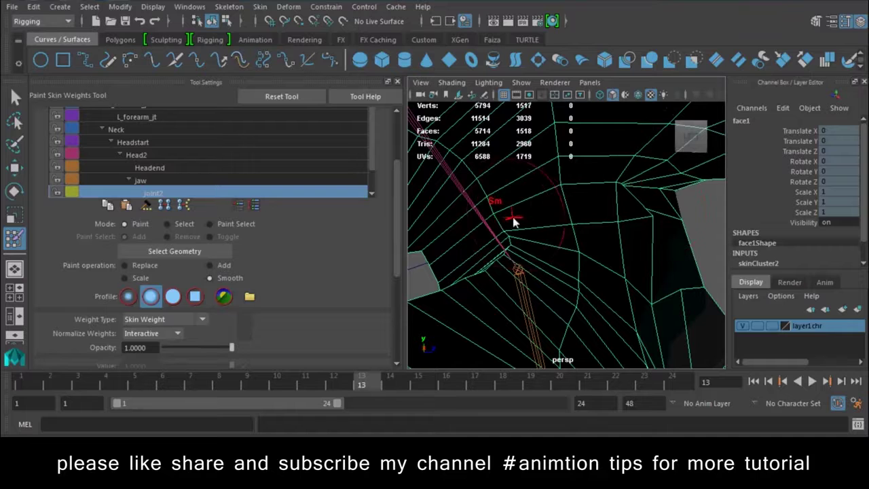
pyautogui.scroll(-1, 371, 152)
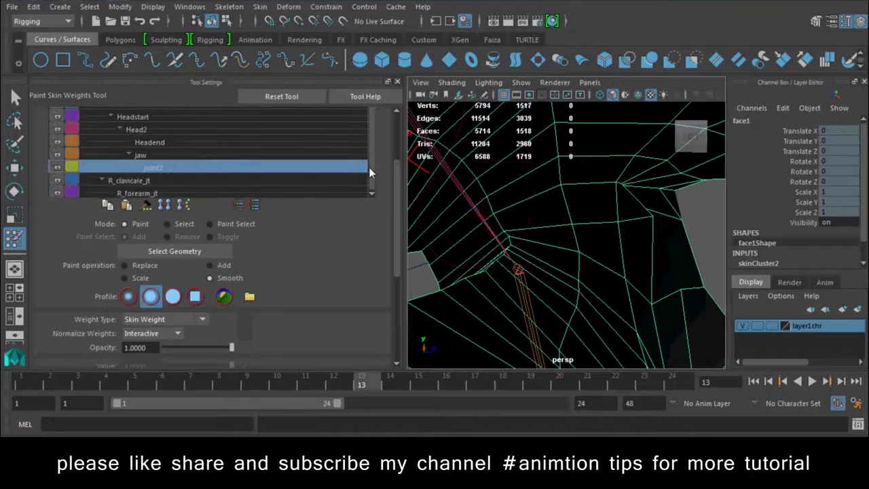
pyautogui.click(143, 154)
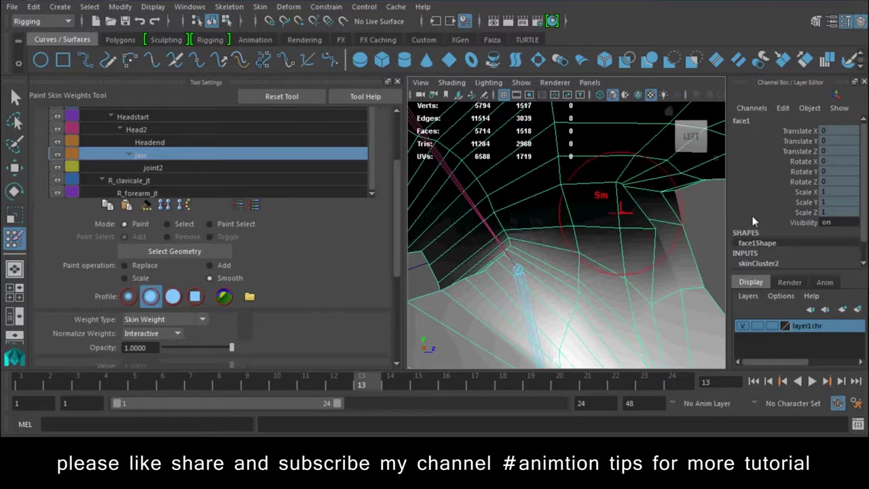
pyautogui.moveTo(512, 227); pyautogui.dragTo(694, 267)
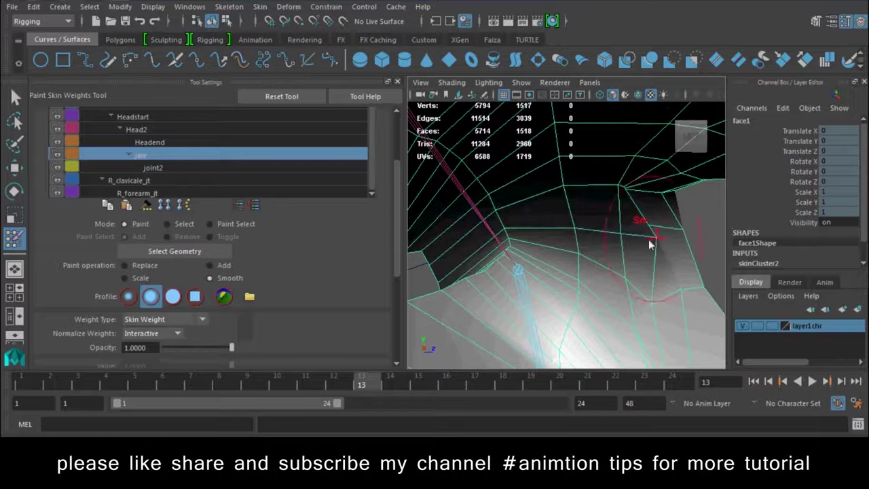
pyautogui.moveTo(580, 201)
pyautogui.keyDown('alt'); pyautogui.mouseDown()
pyautogui.moveTo(557, 228)
pyautogui.moveTo(625, 235)
pyautogui.moveTo(570, 254)
pyautogui.moveTo(616, 260)
pyautogui.moveTo(598, 254)
pyautogui.mouseUp(); pyautogui.keyUp('alt')
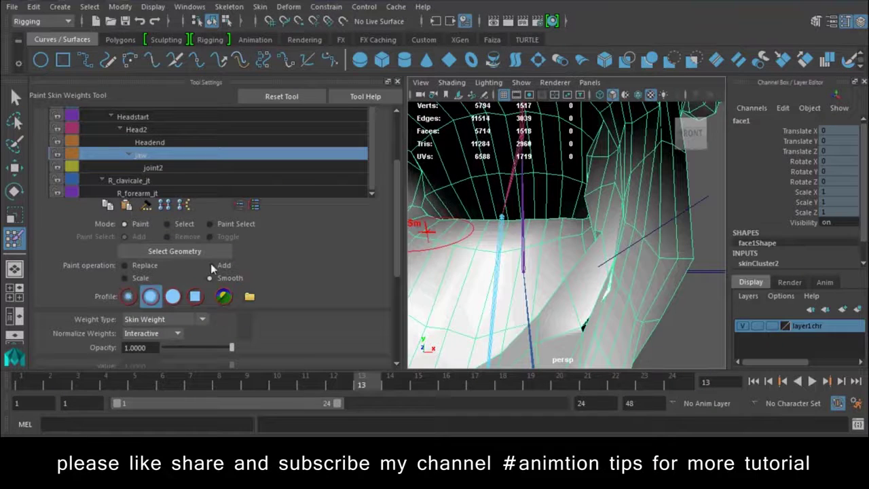
pyautogui.moveTo(620, 269)
pyautogui.keyDown('alt'); pyautogui.mouseDown()
pyautogui.moveTo(557, 297)
pyautogui.moveTo(554, 244)
pyautogui.moveTo(635, 283)
pyautogui.moveTo(639, 250)
pyautogui.mouseUp(); pyautogui.keyUp('alt')
# Step: Switch the face mesh to vertex mode and select the neck and jaw vertices
pyautogui.press('w')
pyautogui.moveTo(570, 214); pyautogui.dragTo(506, 99, button='right')
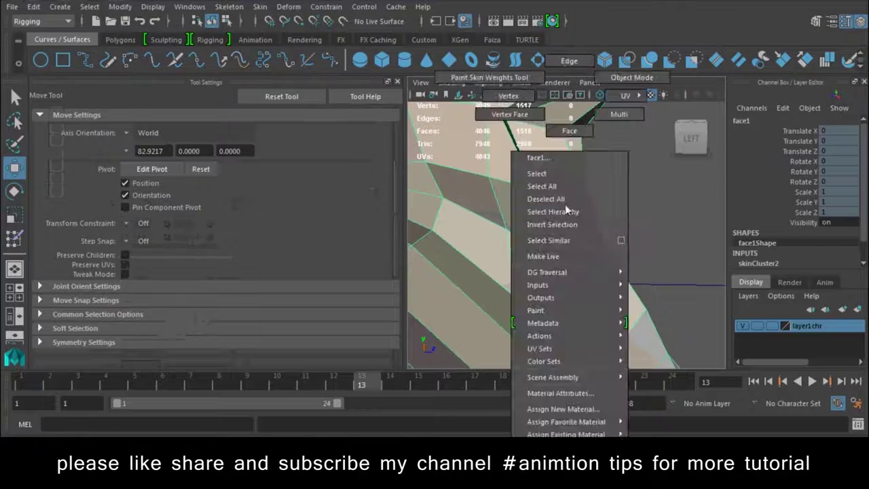
pyautogui.keyDown('alt'); pyautogui.moveTo(557, 224); pyautogui.dragTo(605, 298); pyautogui.keyUp('alt')
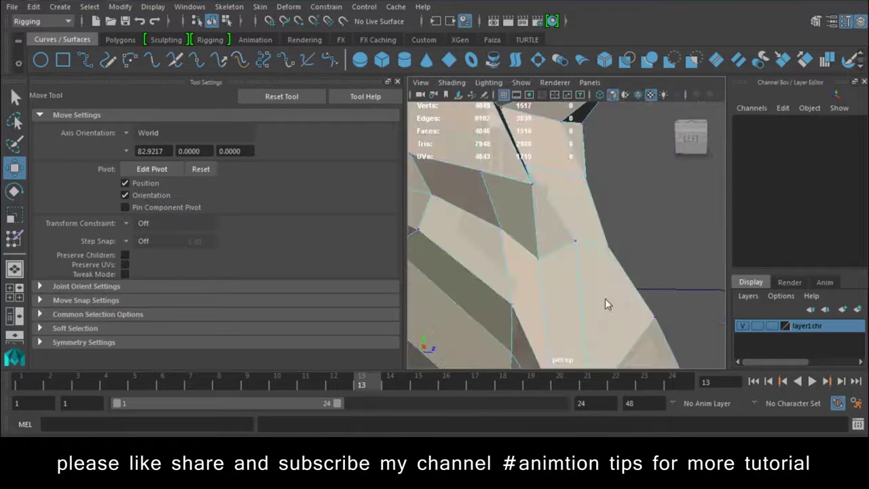
pyautogui.click(534, 183)
pyautogui.moveTo(547, 218)
pyautogui.keyDown('alt'); pyautogui.mouseDown()
pyautogui.moveTo(579, 216)
pyautogui.moveTo(569, 197)
pyautogui.moveTo(626, 136)
pyautogui.mouseUp(); pyautogui.keyUp('alt')
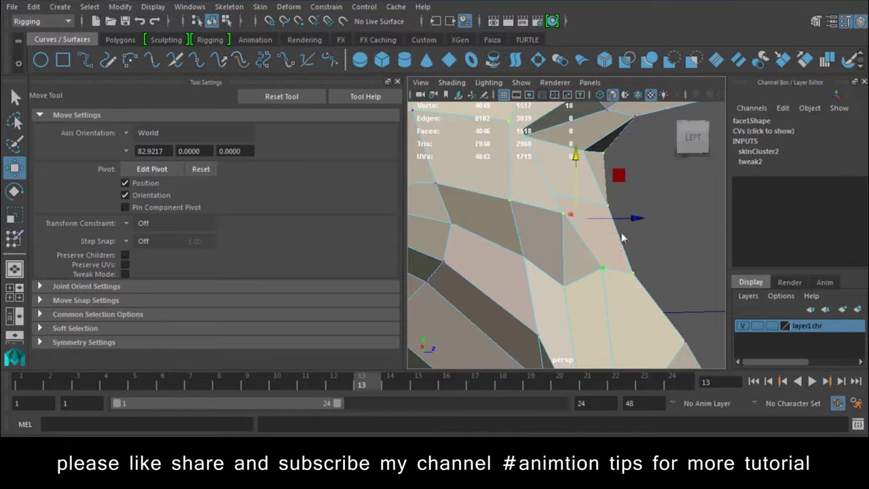
pyautogui.moveTo(510, 348); pyautogui.dragTo(509, 344)
# Step: In the Component Editor, set the jaw weight of vtx[192] through vtx[734] to 1
pyautogui.click(198, 11)
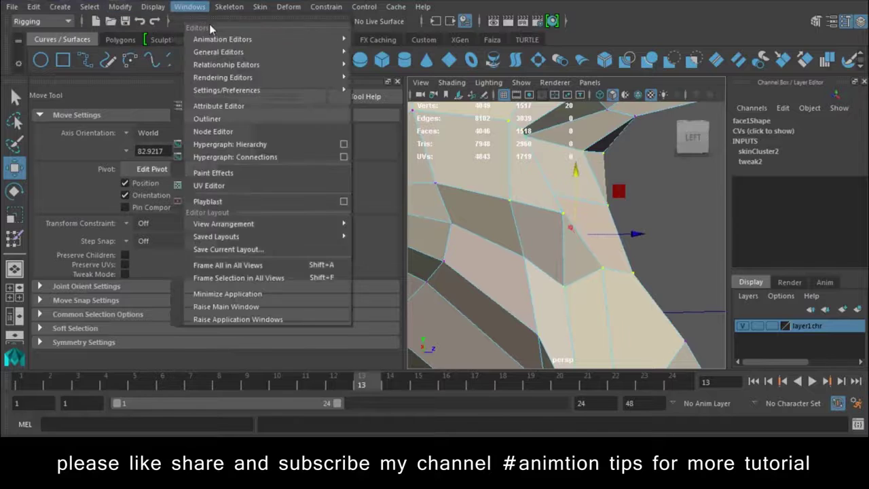
pyautogui.moveTo(219, 52)
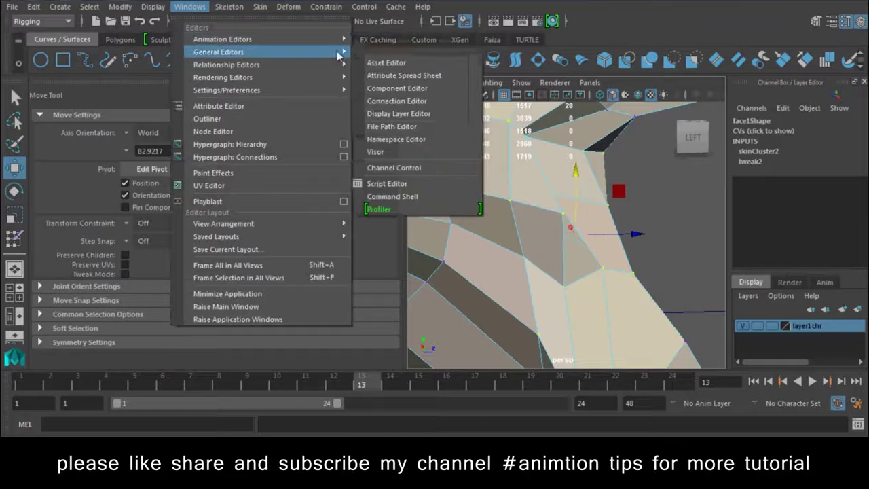
pyautogui.click(445, 86)
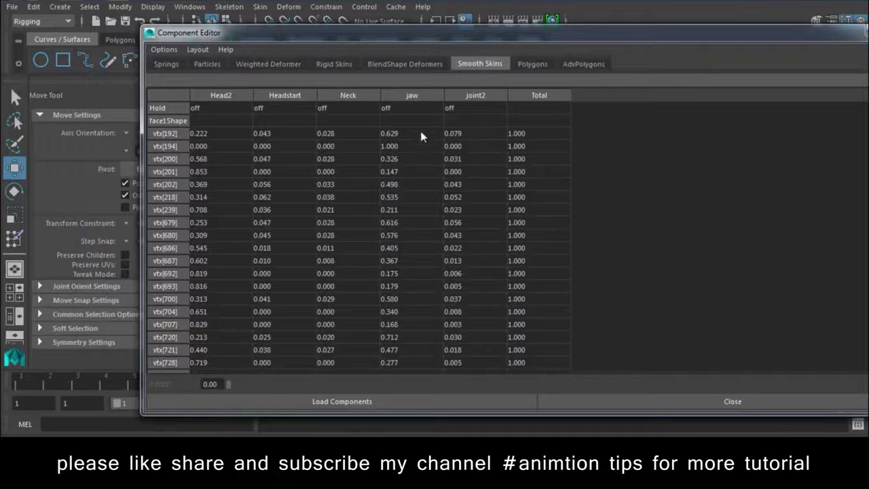
pyautogui.moveTo(421, 136); pyautogui.dragTo(401, 372)
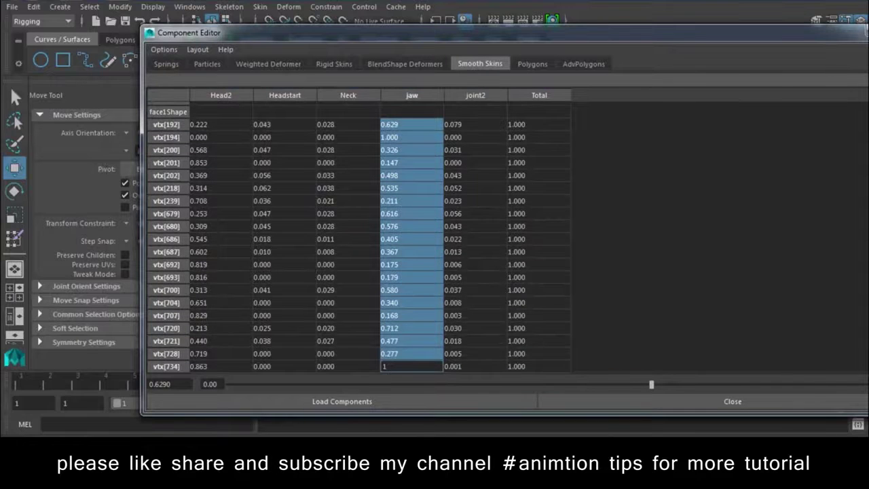
pyautogui.press('Return')
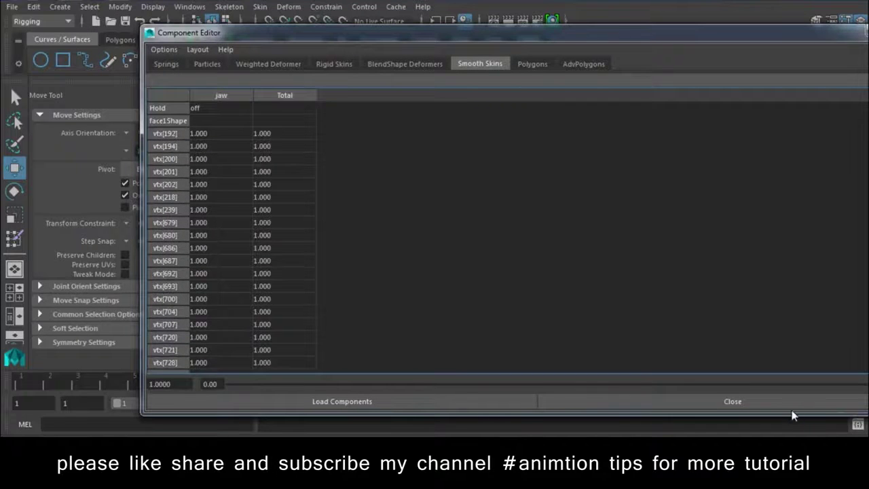
# Step: Close the Component Editor
pyautogui.click(793, 402)
pyautogui.scroll(3, 445, 255)
pyautogui.scroll(-2, 445, 255)
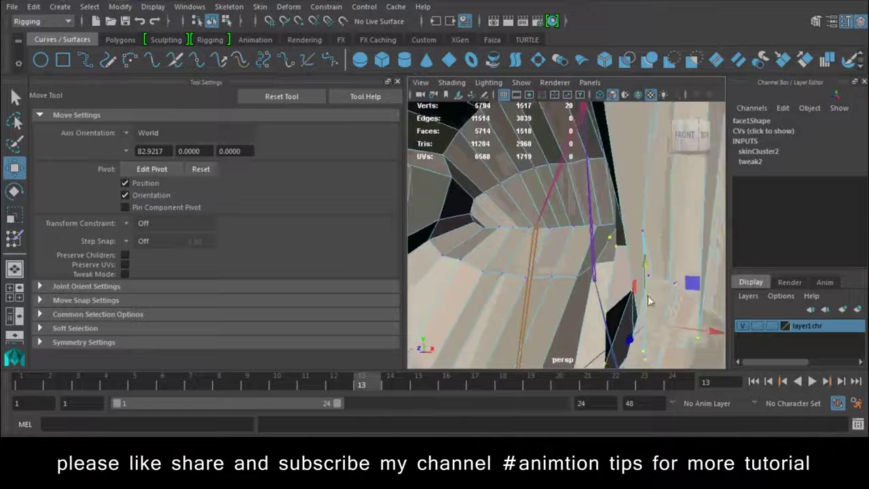
pyautogui.scroll(-3, 543, 258)
pyautogui.scroll(2, 633, 258)
pyautogui.scroll(2, 633, 258)
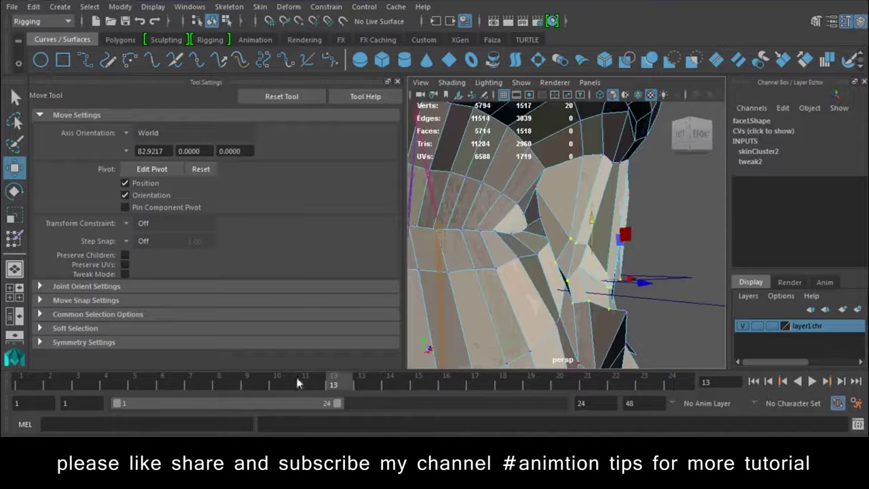
# Step: Scrub to frame 9 and orbit around the head to check the jaw deformation
pyautogui.moveTo(297, 383)
pyautogui.mouseDown()
pyautogui.moveTo(49, 389)
pyautogui.moveTo(251, 393)
pyautogui.mouseUp()
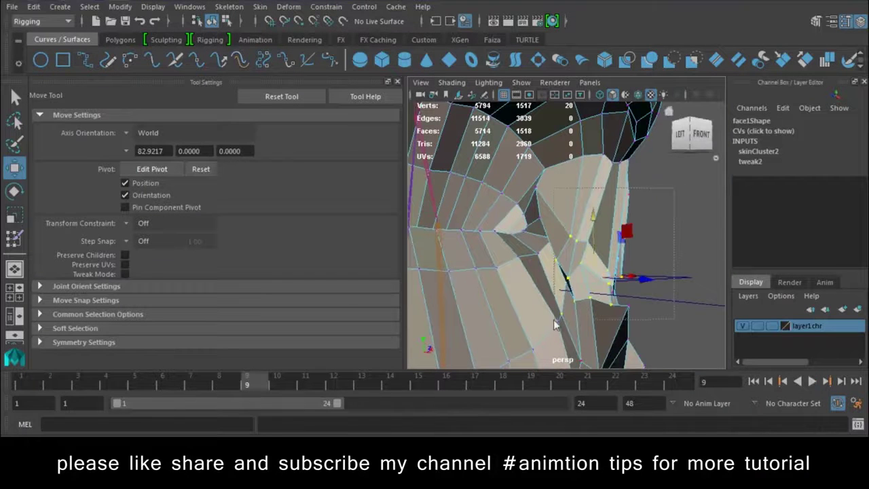
pyautogui.moveTo(554, 314)
pyautogui.keyDown('alt'); pyautogui.mouseDown()
pyautogui.moveTo(660, 307)
pyautogui.moveTo(492, 307)
pyautogui.moveTo(537, 303)
pyautogui.moveTo(576, 317)
pyautogui.mouseUp(); pyautogui.keyUp('alt')
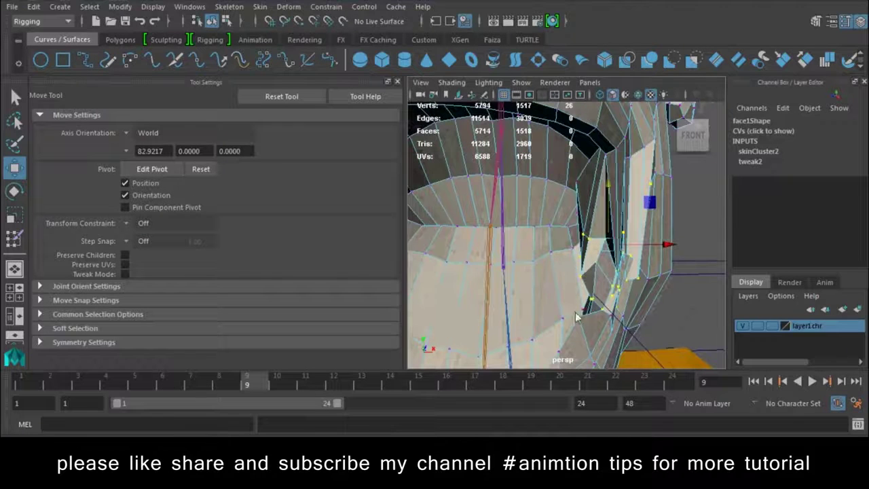
pyautogui.keyDown('alt'); pyautogui.moveTo(544, 272); pyautogui.dragTo(675, 231); pyautogui.keyUp('alt')
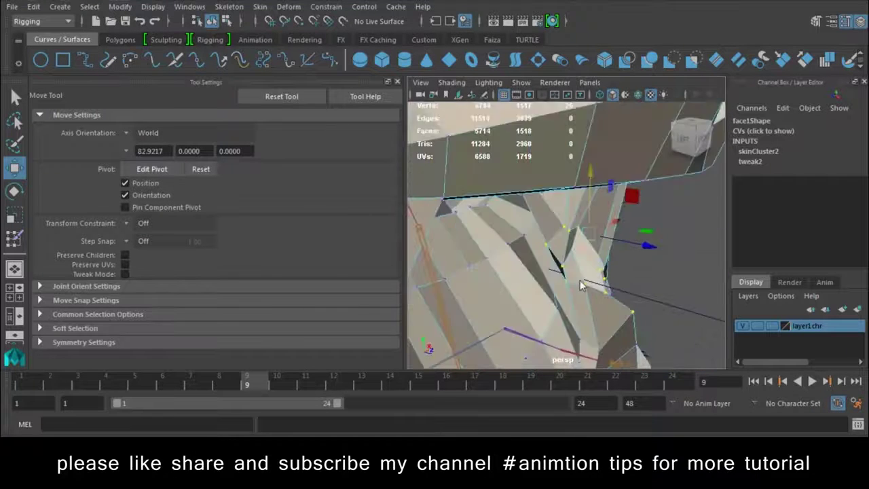
pyautogui.moveTo(648, 292)
pyautogui.keyDown('alt'); pyautogui.mouseDown()
pyautogui.moveTo(653, 311)
pyautogui.moveTo(665, 289)
pyautogui.moveTo(521, 307)
pyautogui.mouseUp(); pyautogui.keyUp('alt')
pyautogui.press('space')
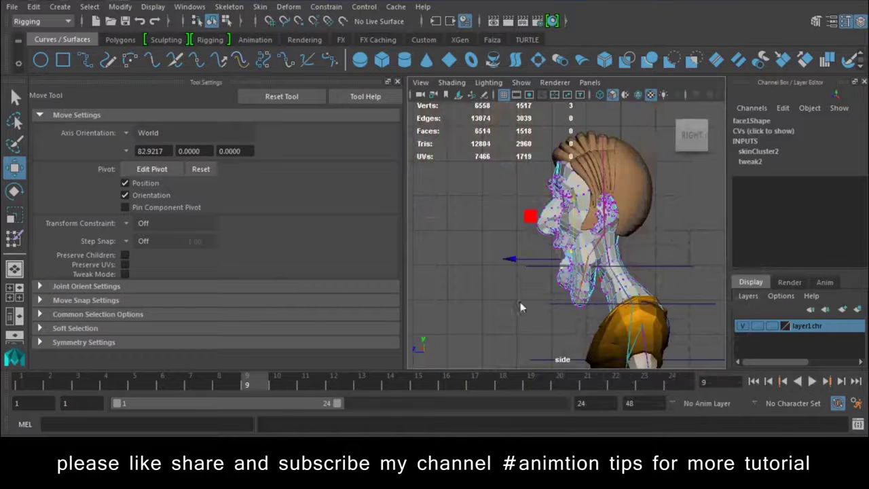
# Step: Frame the head, restore the 677-vertex selection, and open the General Editors list
pyautogui.scroll(5, 671, 362)
pyautogui.press('f')
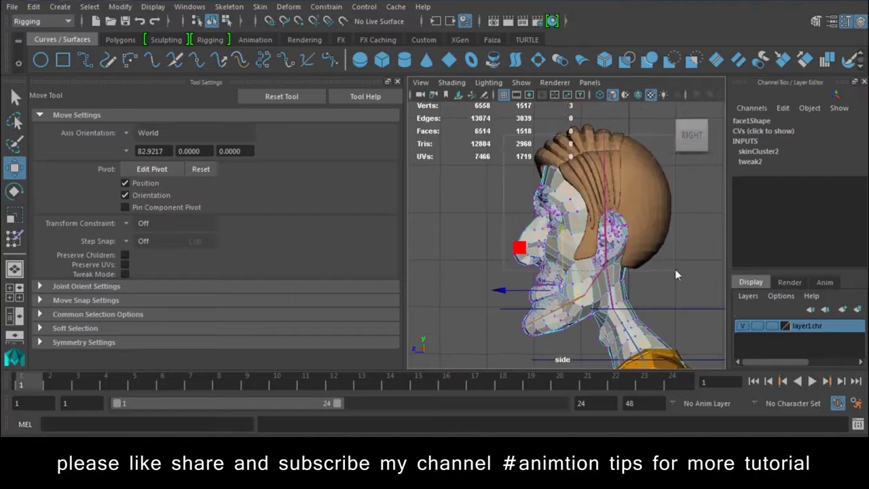
pyautogui.click(675, 270)
pyautogui.hotkey('ctrl', 'z')
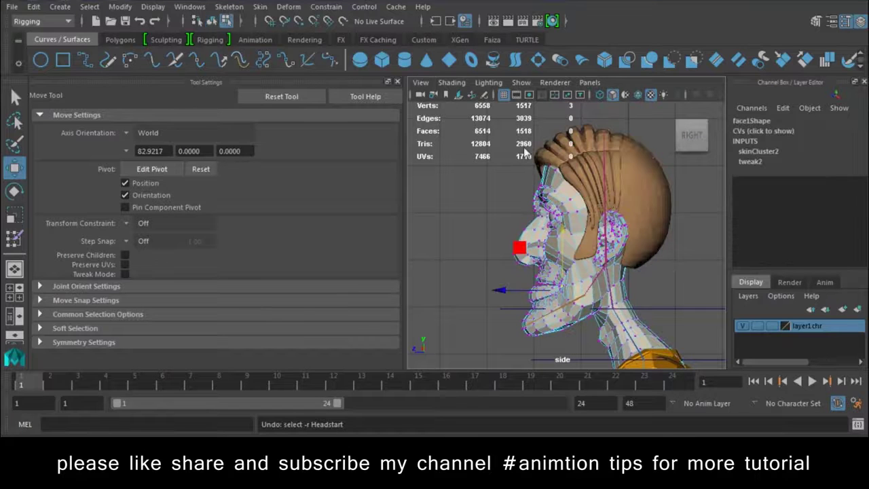
pyautogui.hotkey('ctrl', 'z')
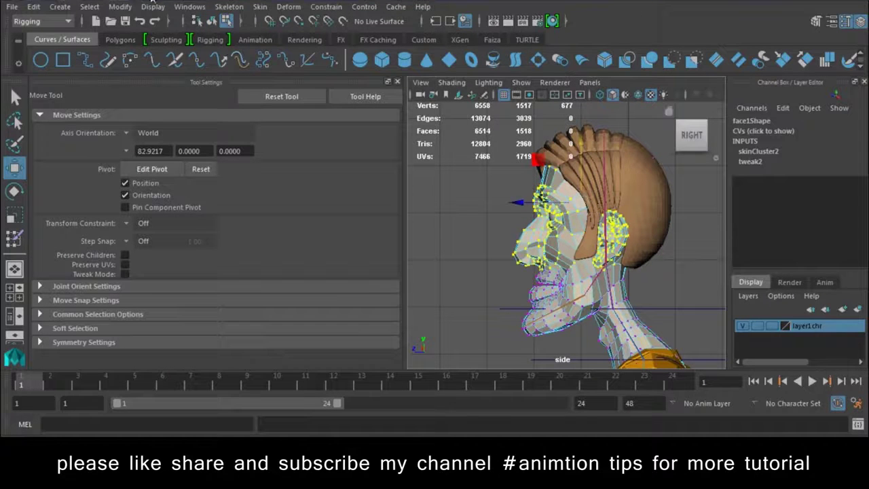
pyautogui.click(189, 6)
pyautogui.moveTo(218, 51)
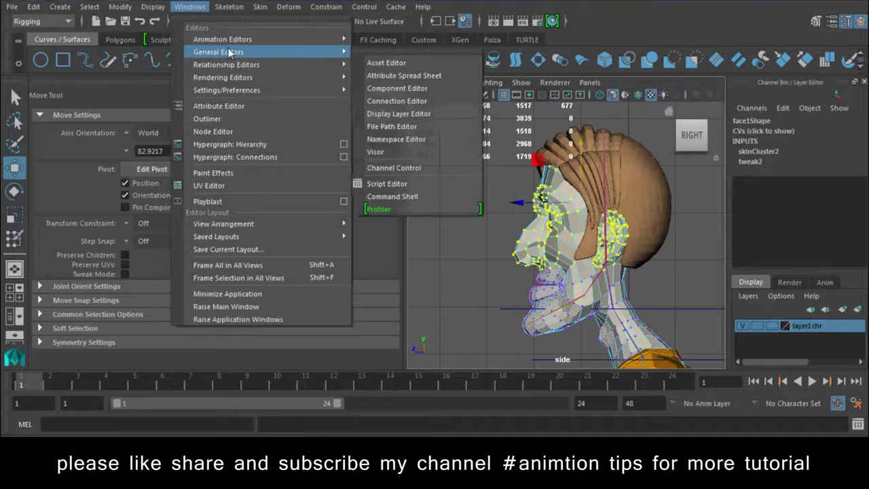
# Step: Open the Component Editor and set Headend through joint2 weights to 0 for all head vertices
pyautogui.click(412, 89)
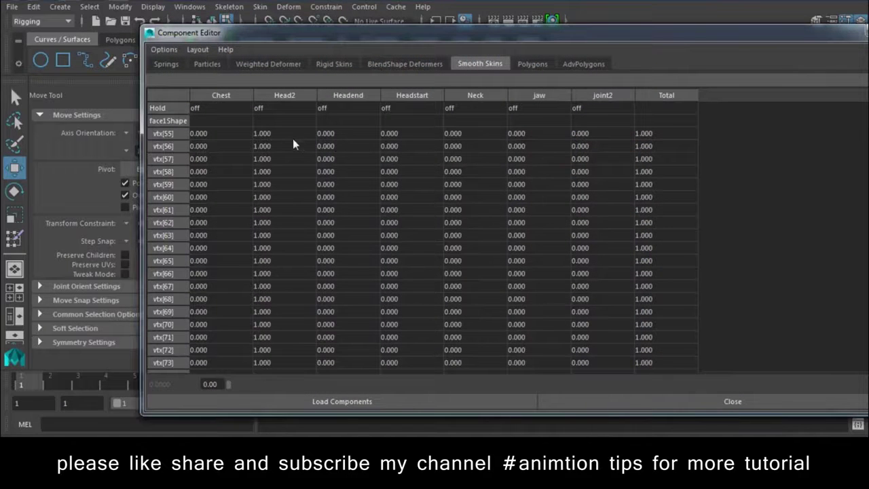
pyautogui.moveTo(320, 133)
pyautogui.mouseDown()
pyautogui.moveTo(584, 146)
pyautogui.moveTo(584, 407)
pyautogui.moveTo(602, 370)
pyautogui.mouseUp()
pyautogui.press('Return')
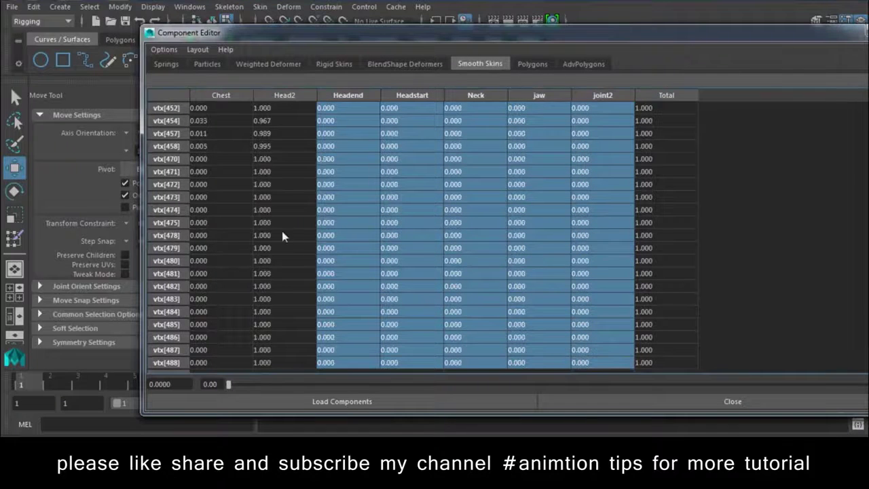
pyautogui.scroll(5, 703, 243)
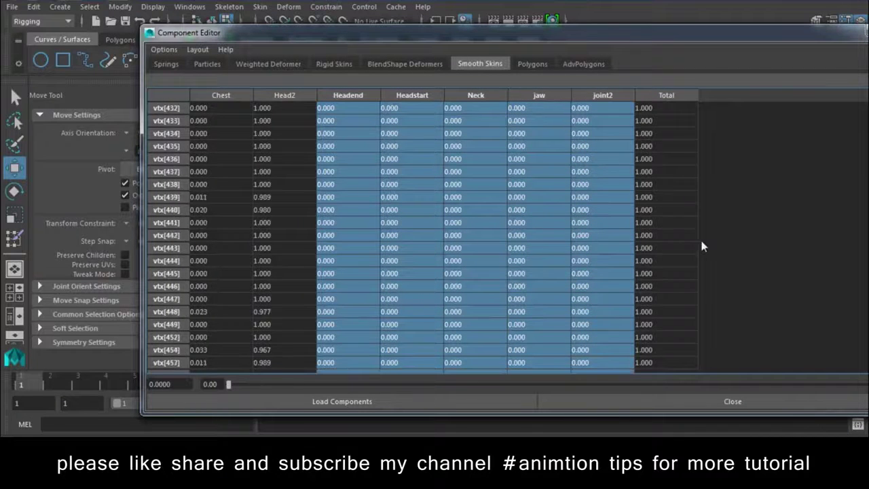
pyautogui.scroll(-12, 702, 247)
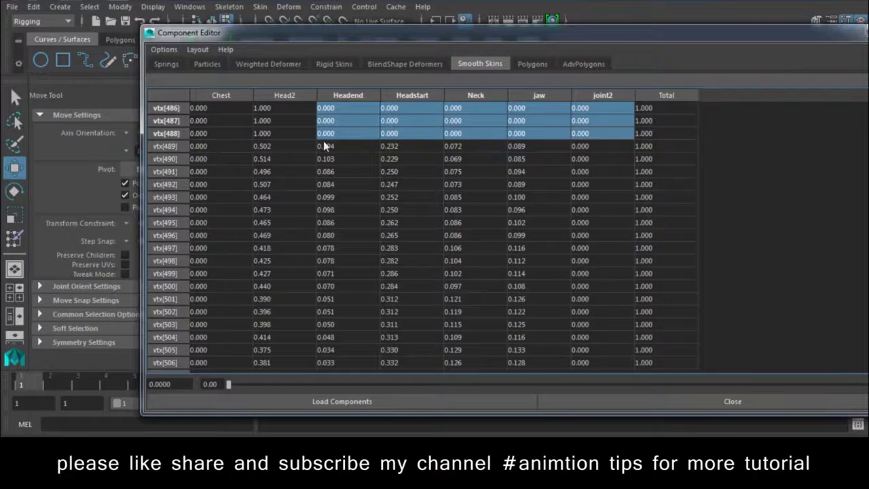
pyautogui.scroll(13, 331, 144)
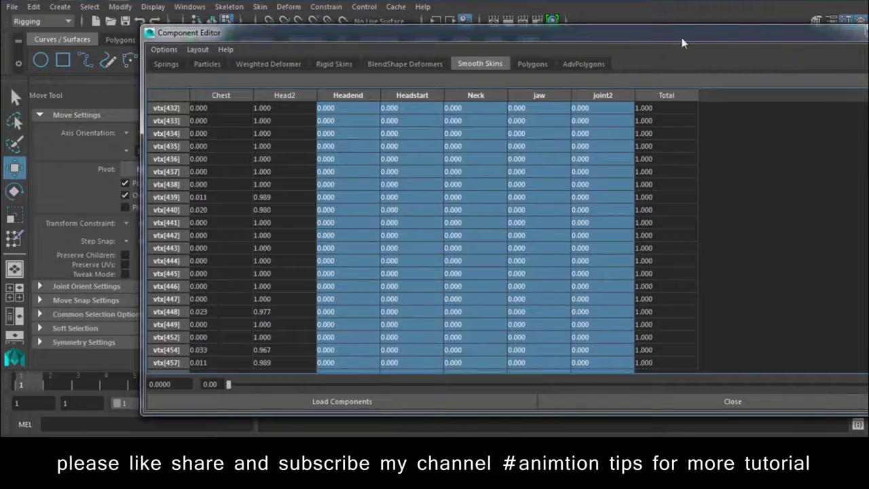
pyautogui.moveTo(683, 43); pyautogui.dragTo(563, 43)
pyautogui.moveTo(806, 183); pyautogui.dragTo(806, 102)
pyautogui.moveTo(209, 141)
pyautogui.mouseDown()
pyautogui.moveTo(470, 349)
pyautogui.moveTo(469, 367)
pyautogui.mouseUp()
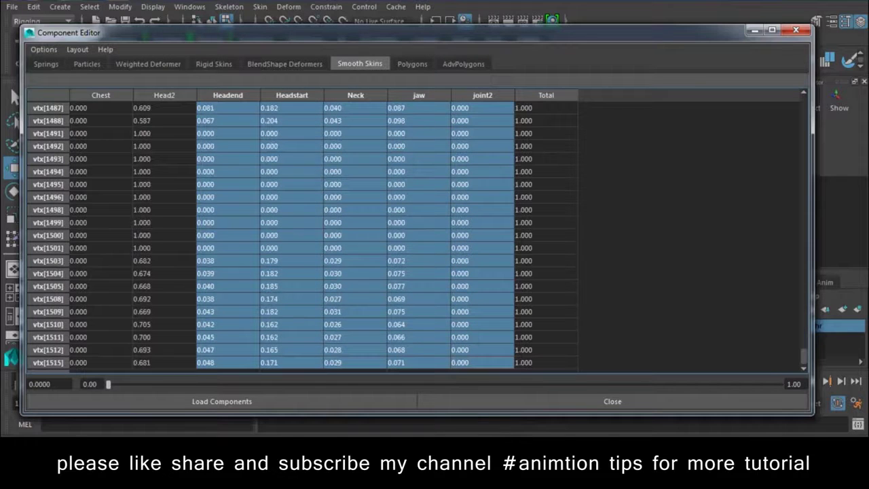
pyautogui.write('0')
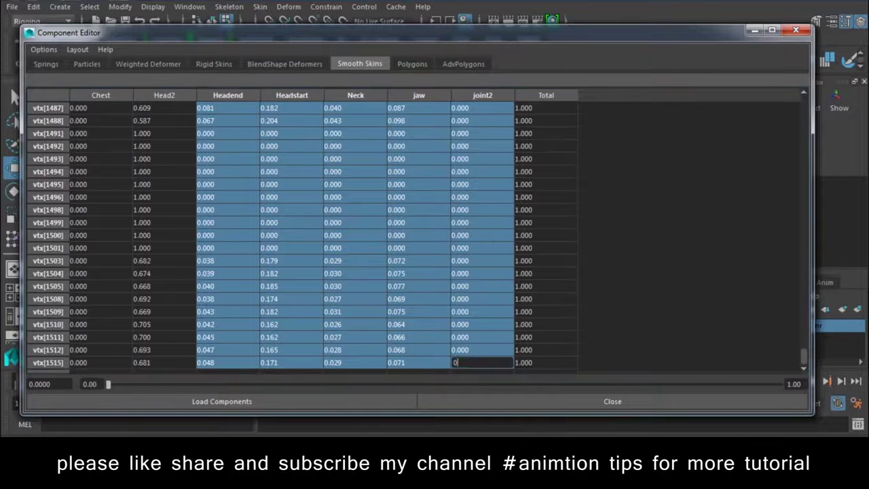
pyautogui.press('Return')
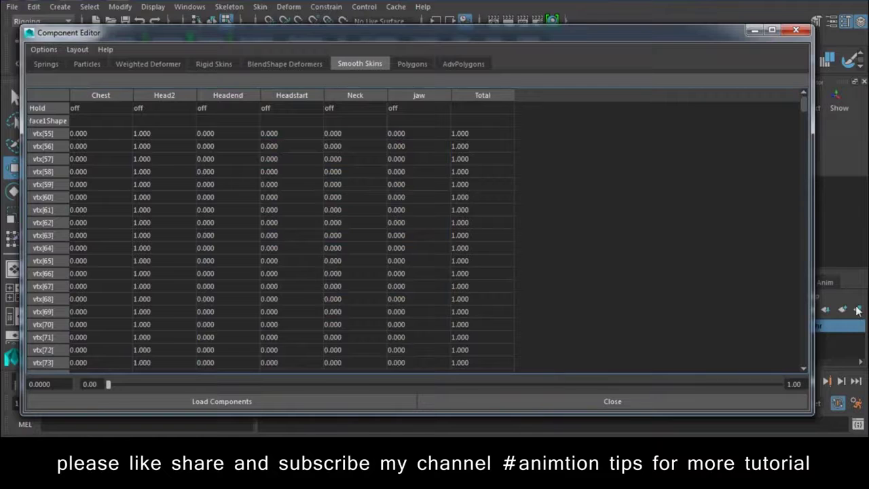
# Step: Set every vertex's Chest weight to 0
pyautogui.moveTo(808, 107)
pyautogui.mouseDown()
pyautogui.moveTo(795, 354)
pyautogui.moveTo(817, 53)
pyautogui.mouseUp()
pyautogui.moveTo(113, 138); pyautogui.dragTo(89, 373)
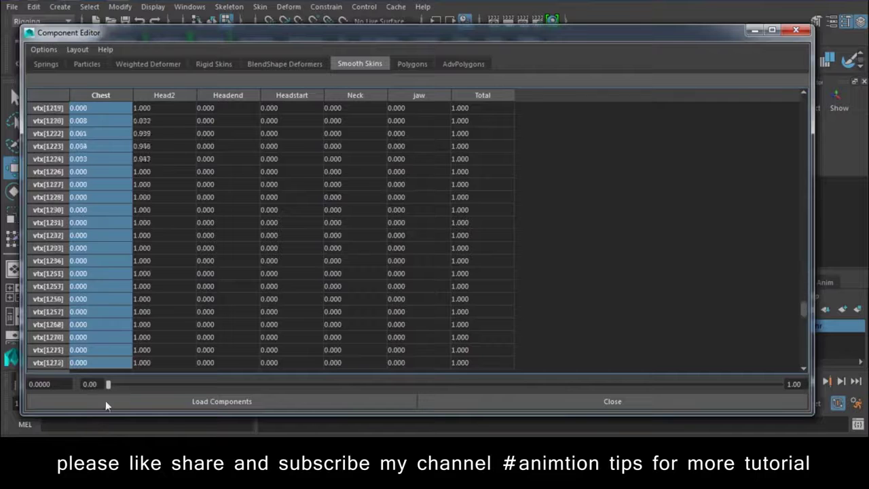
pyautogui.moveTo(105, 401); pyautogui.dragTo(92, 416)
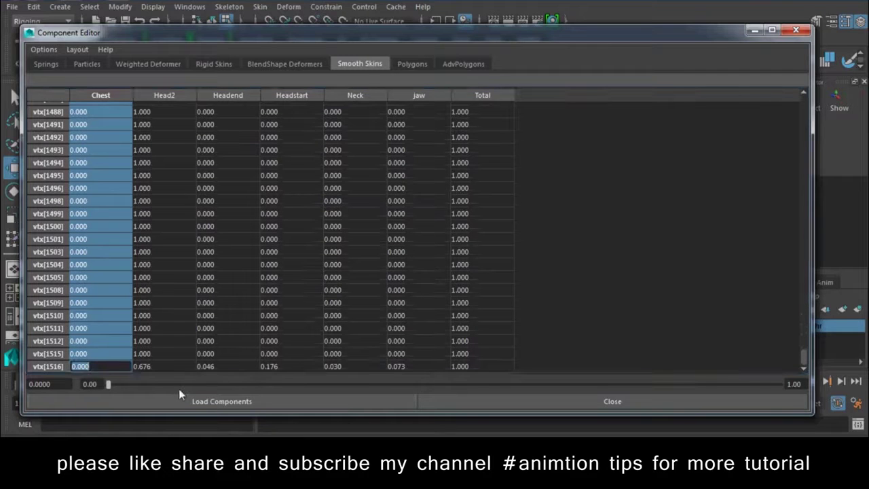
pyautogui.write('0')
pyautogui.press('Return')
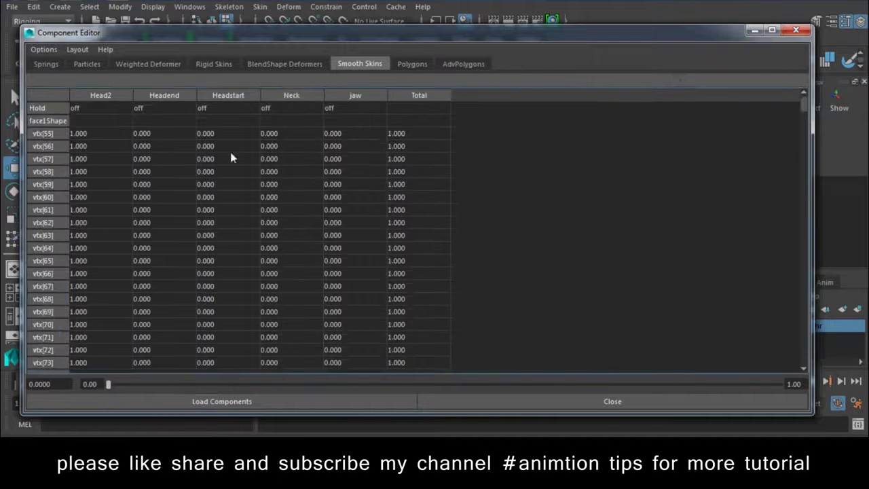
# Step: Re-enter 0 for the Headend through jaw weights of all vertices
pyautogui.moveTo(139, 140); pyautogui.dragTo(340, 377)
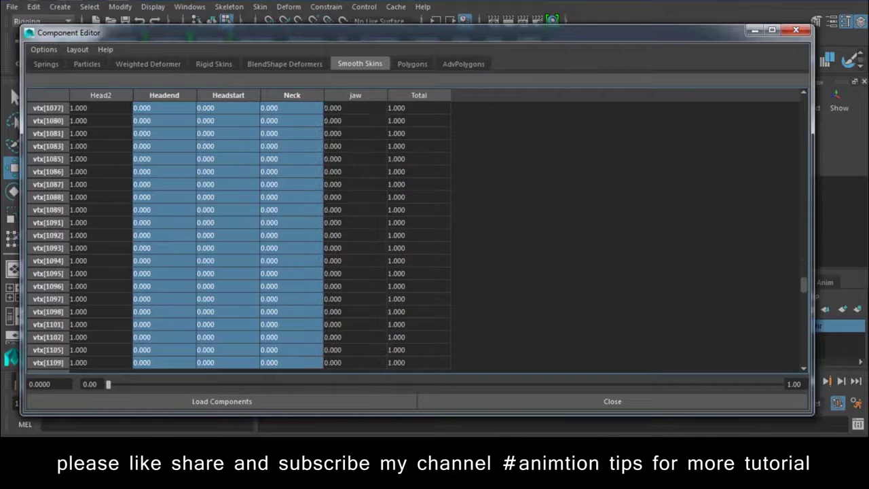
pyautogui.moveTo(340, 377)
pyautogui.mouseDown()
pyautogui.moveTo(352, 348)
pyautogui.moveTo(356, 434)
pyautogui.mouseUp()
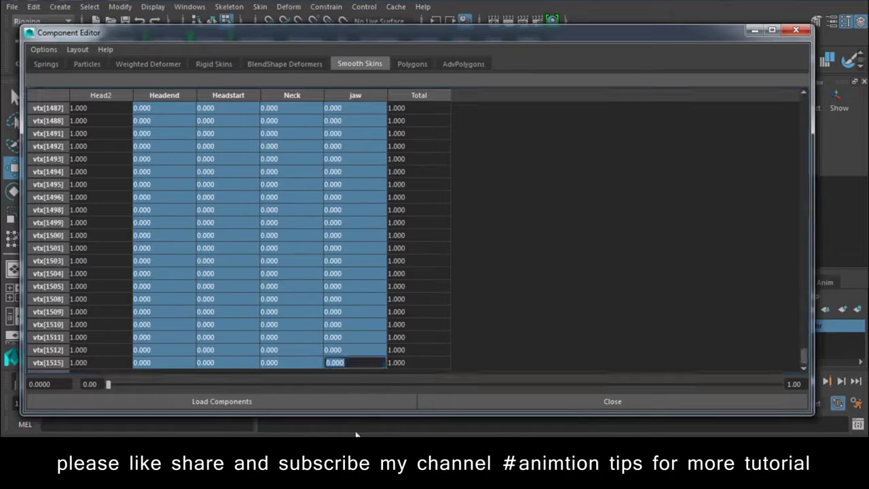
pyautogui.write('0')
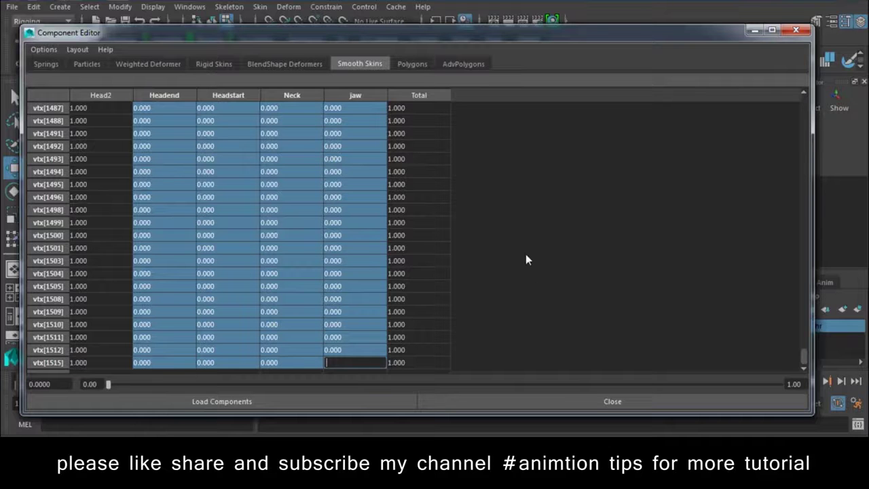
pyautogui.press('Return')
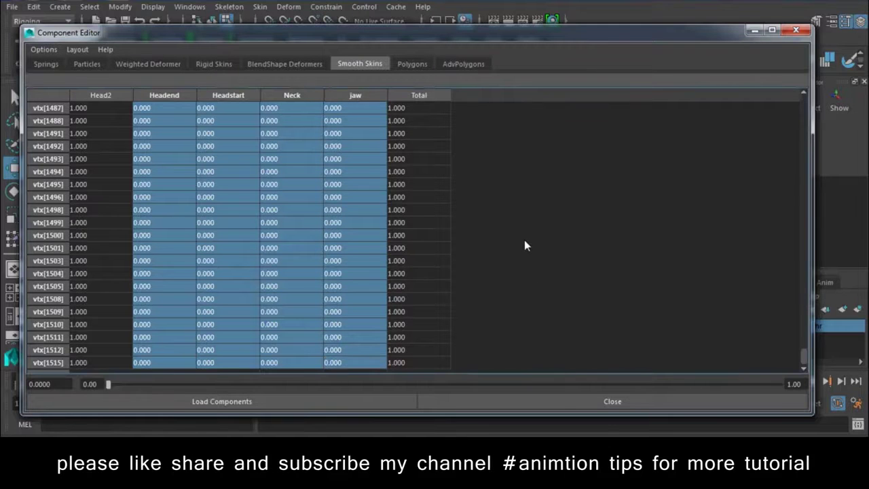
# Step: Close the Component Editor, mirror face1's skin weights, and check the deformation at frame 13
pyautogui.click(757, 31)
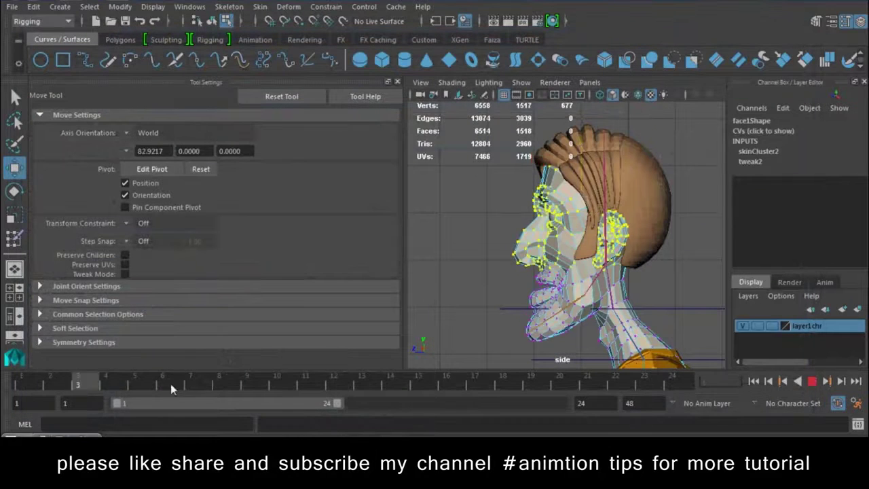
pyautogui.press('space')
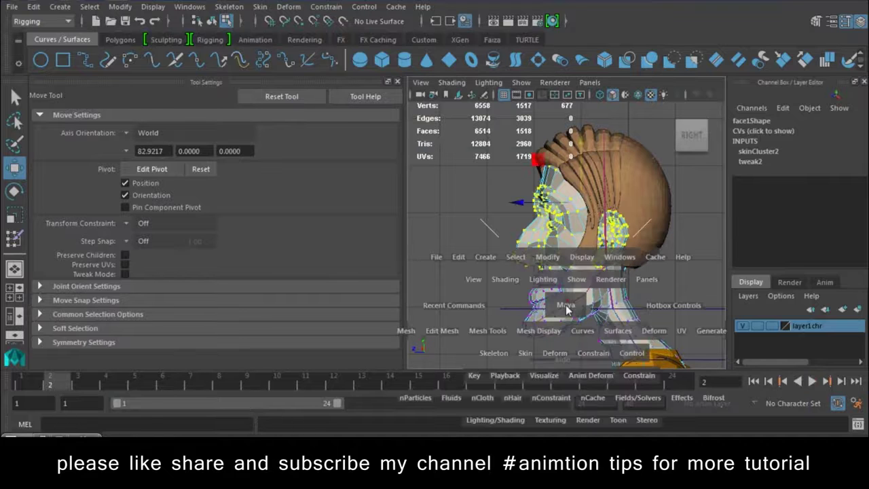
pyautogui.press('f')
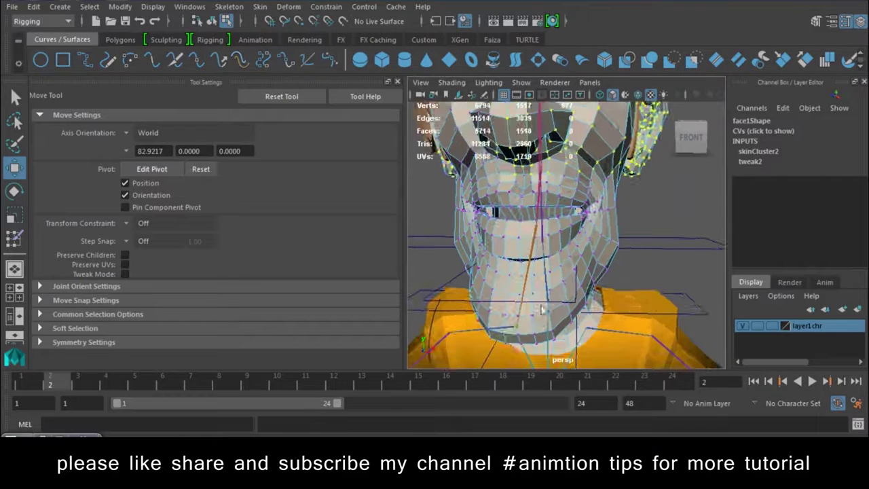
pyautogui.moveTo(600, 153); pyautogui.dragTo(583, 122, button='right')
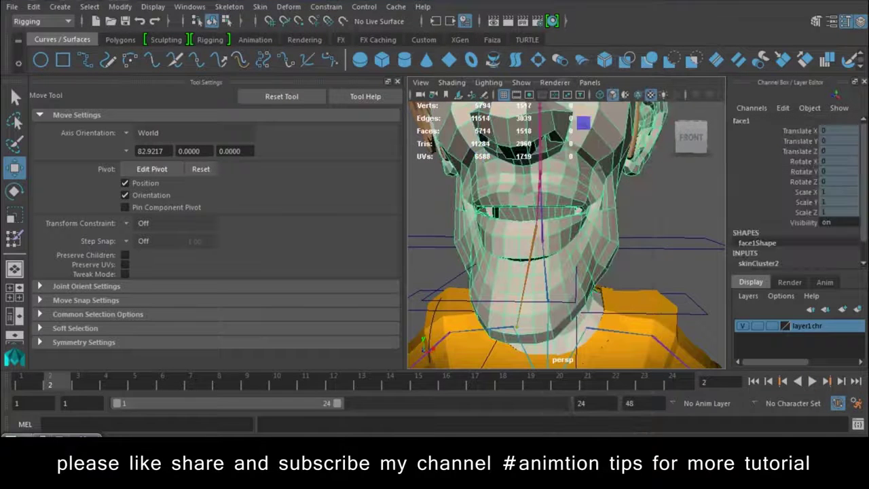
pyautogui.click(229, 6)
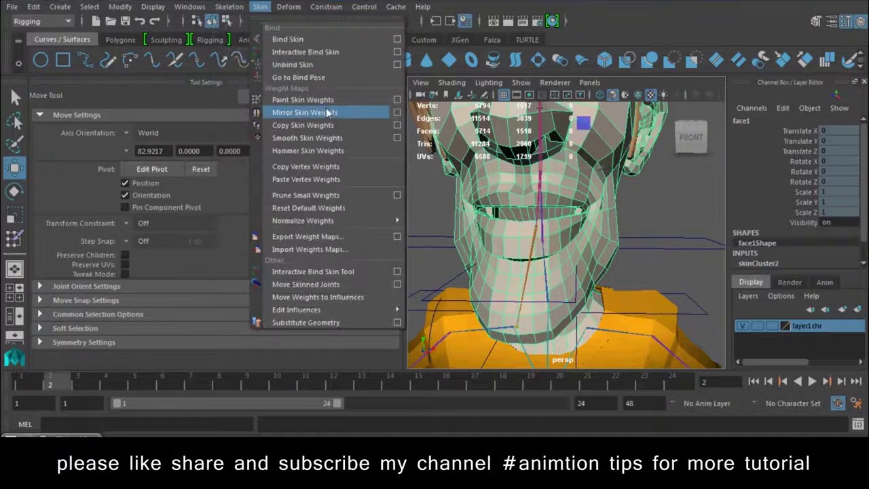
pyautogui.click(319, 111)
pyautogui.click(363, 384)
pyautogui.moveTo(680, 265)
pyautogui.keyDown('alt'); pyautogui.mouseDown()
pyautogui.moveTo(604, 271)
pyautogui.moveTo(460, 246)
pyautogui.mouseUp(); pyautogui.keyUp('alt')
# Step: Test the playback, then select the 585 vertices around the ear, eye and forehead
pyautogui.hotkey('alt', 'v')
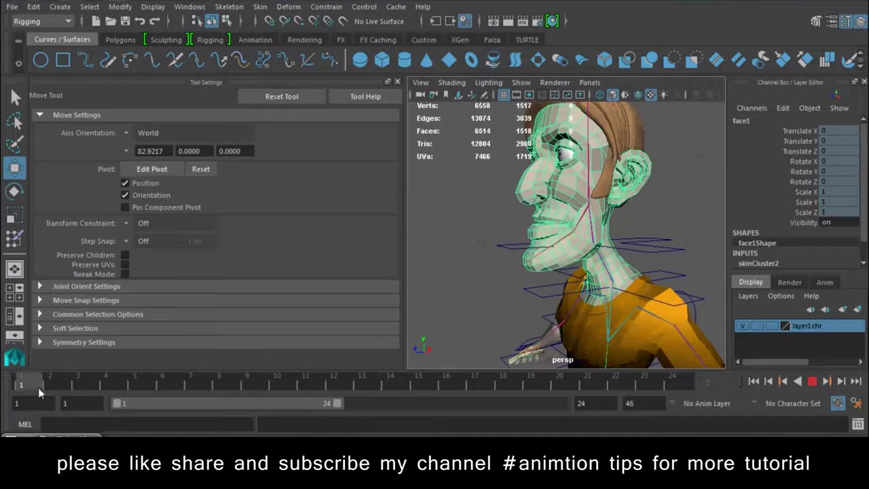
pyautogui.hotkey('alt', 'v')
pyautogui.keyDown('alt'); pyautogui.moveTo(597, 153); pyautogui.dragTo(570, 155); pyautogui.keyUp('alt')
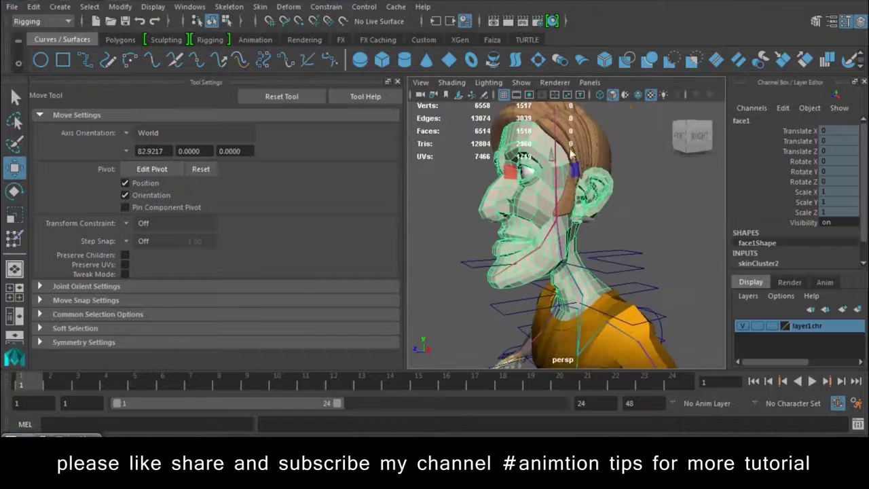
pyautogui.click(226, 21)
pyautogui.moveTo(615, 119)
pyautogui.keyDown('alt'); pyautogui.mouseDown()
pyautogui.moveTo(600, 144)
pyautogui.moveTo(608, 129)
pyautogui.mouseUp(); pyautogui.keyUp('alt')
pyautogui.moveTo(536, 259); pyautogui.dragTo(575, 181)
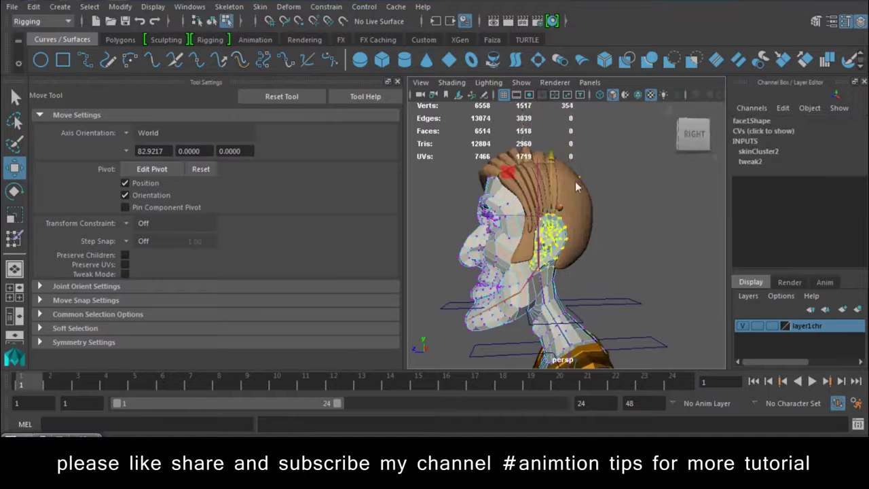
pyautogui.keyDown('shift'); pyautogui.moveTo(523, 163); pyautogui.dragTo(470, 238); pyautogui.keyUp('shift')
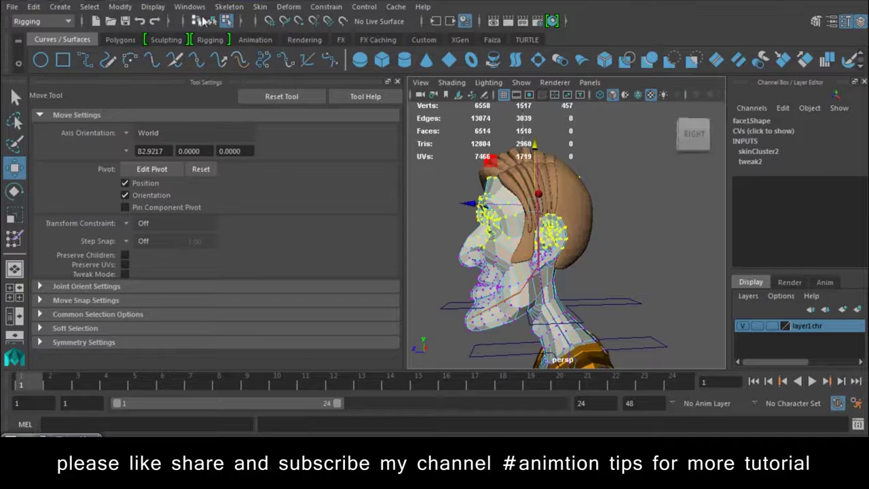
pyautogui.moveTo(554, 226)
pyautogui.keyDown('alt'); pyautogui.mouseDown()
pyautogui.moveTo(559, 257)
pyautogui.moveTo(662, 298)
pyautogui.mouseUp(); pyautogui.keyUp('alt')
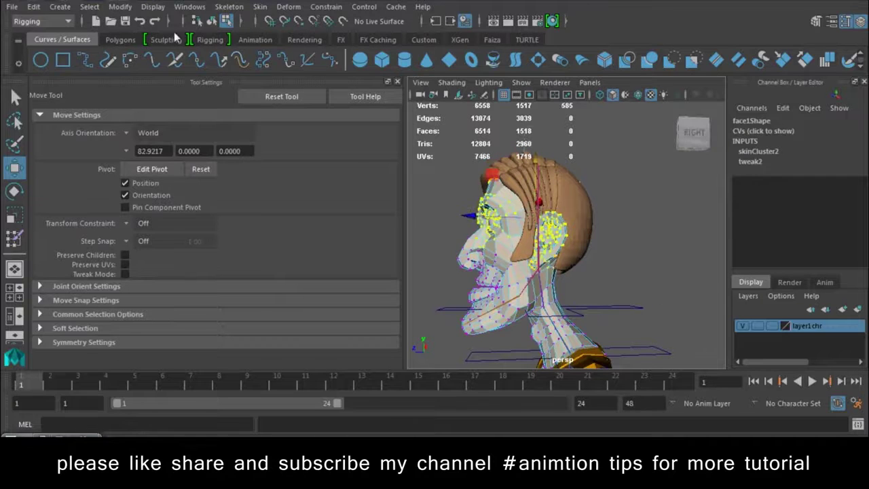
pyautogui.click(190, 7)
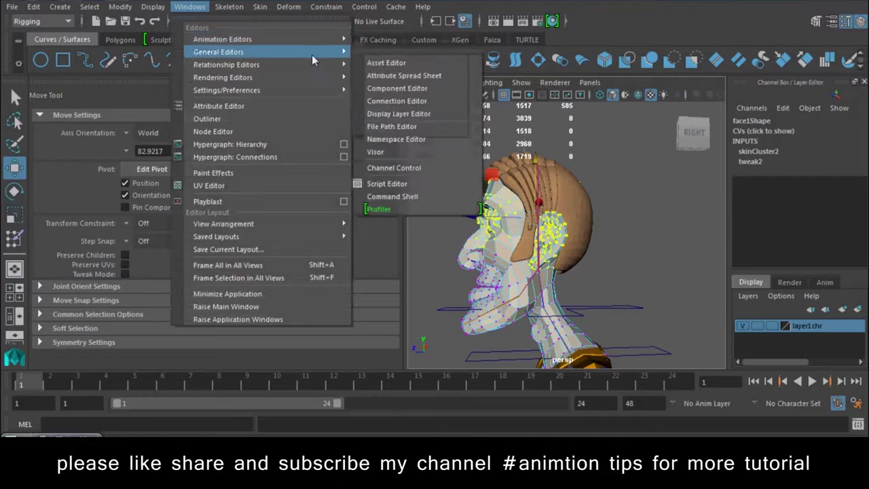
# Step: Set the selected vertices' Head2 weight to 1 in the Component Editor and close it
pyautogui.click(421, 91)
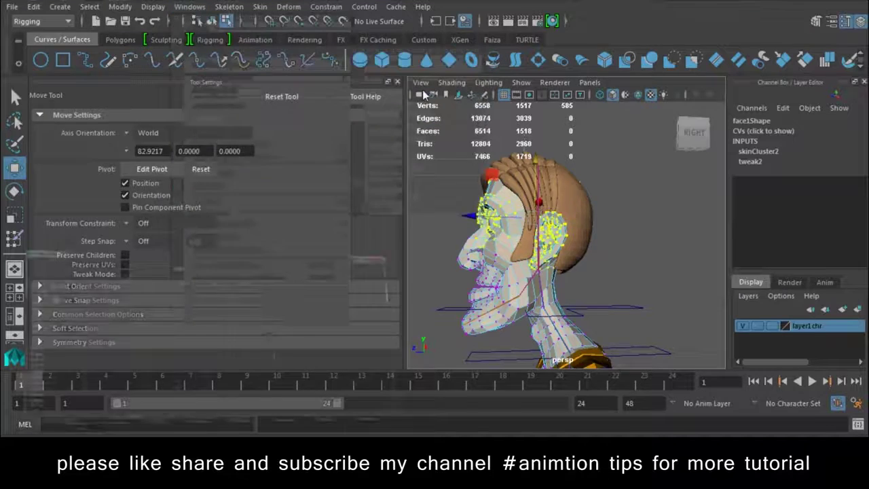
pyautogui.moveTo(200, 134); pyautogui.dragTo(171, 364)
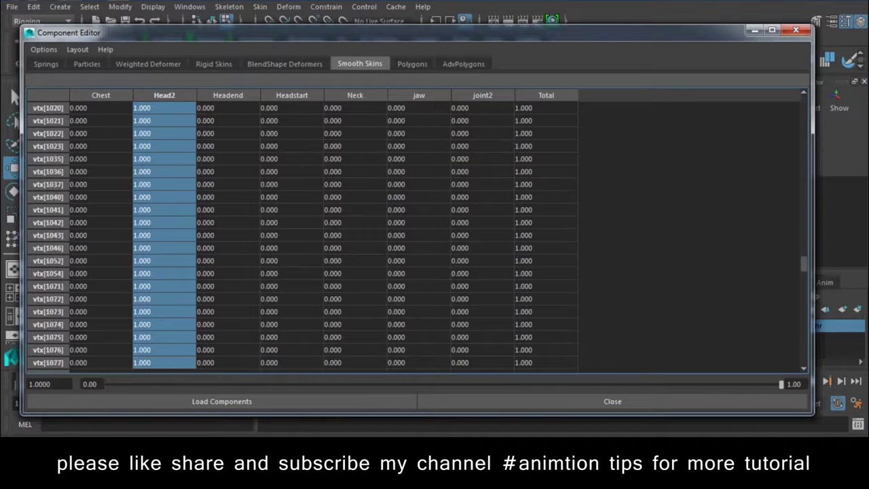
pyautogui.moveTo(170, 380); pyautogui.dragTo(165, 417)
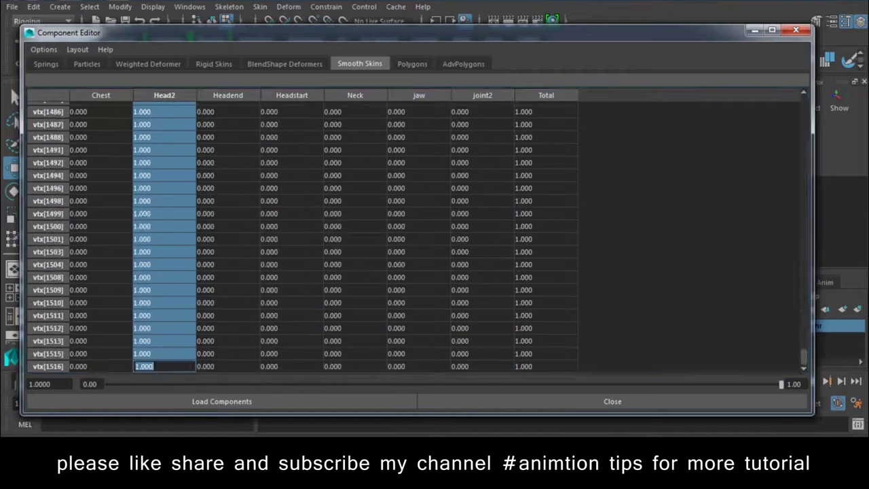
pyautogui.write('1')
pyautogui.press('Return')
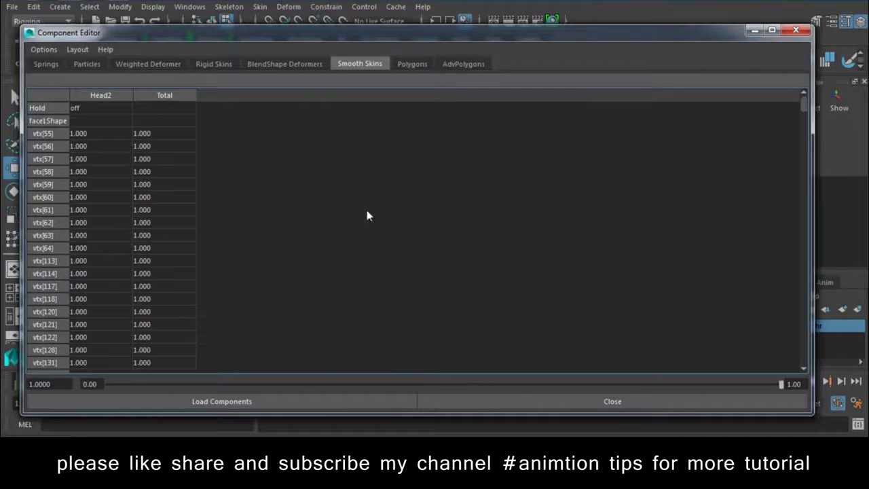
pyautogui.click(796, 30)
# Step: Reopen the Component Editor and play back the animation to test the head weights
pyautogui.click(189, 6)
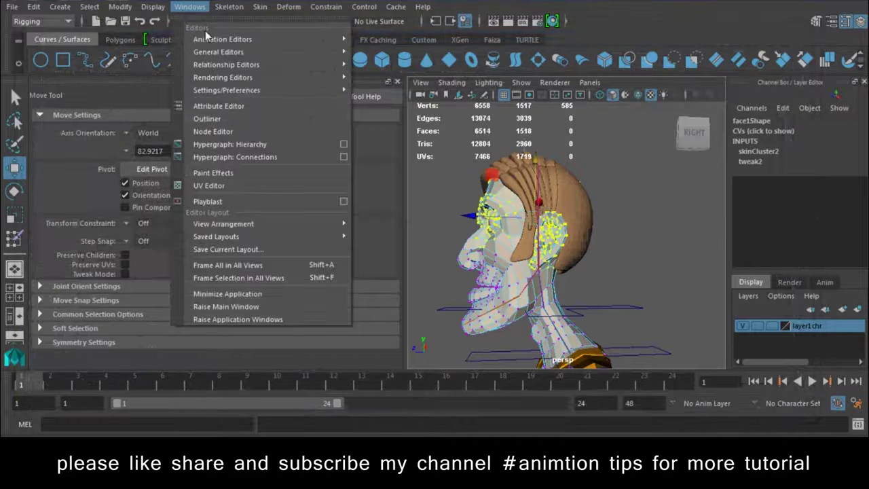
pyautogui.click(408, 88)
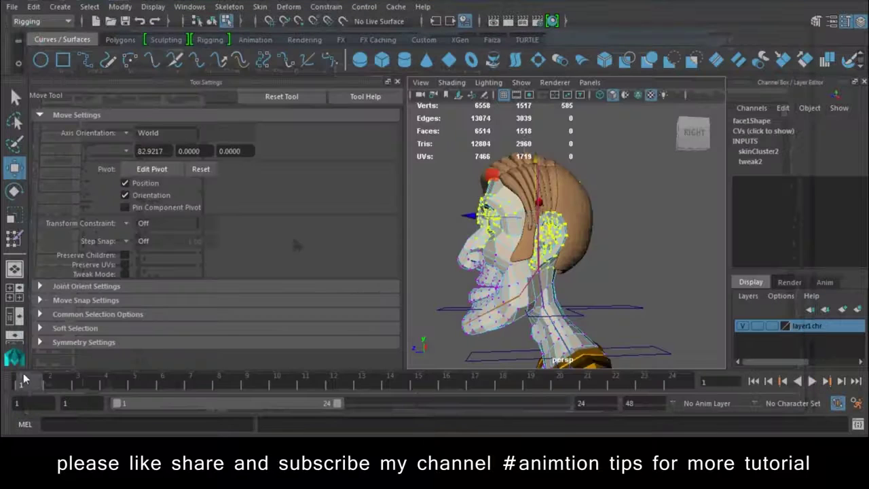
pyautogui.hotkey('alt', 'v')
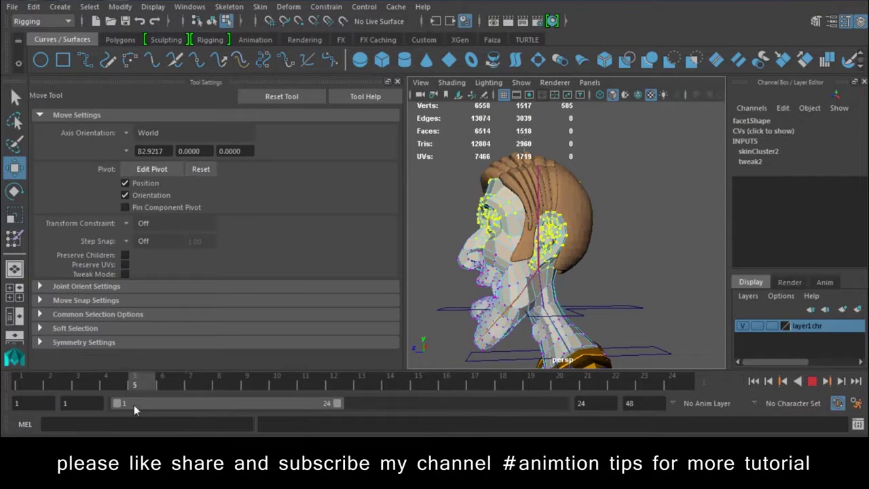
pyautogui.hotkey('alt', 'v')
pyautogui.keyDown('alt'); pyautogui.moveTo(516, 272); pyautogui.dragTo(475, 285); pyautogui.keyUp('alt')
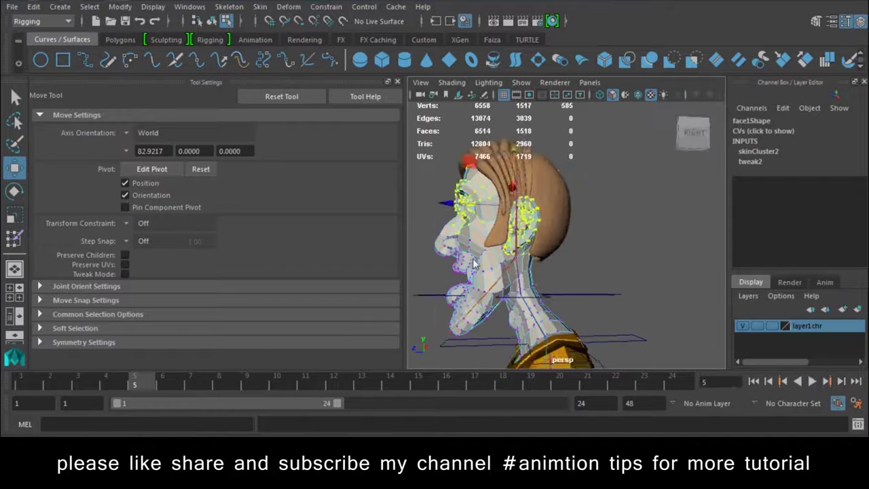
pyautogui.keyDown('alt'); pyautogui.moveTo(560, 293); pyautogui.dragTo(632, 292, button='right'); pyautogui.keyUp('alt')
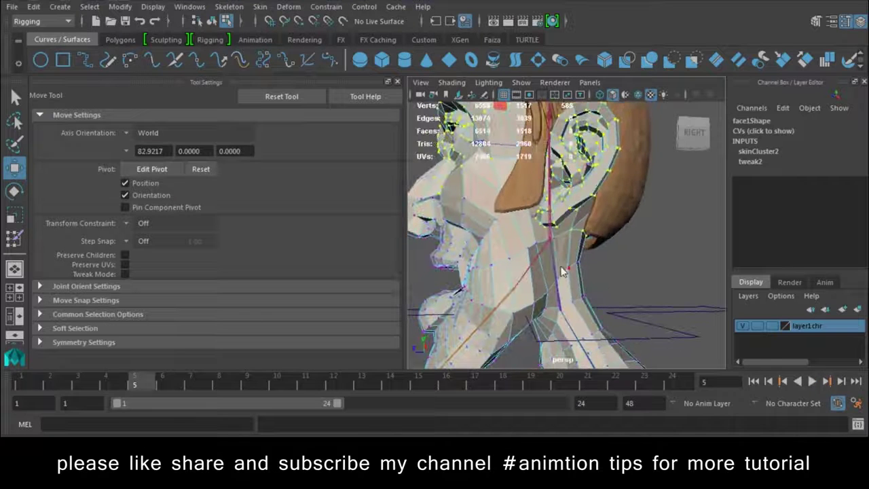
# Step: Paint stronger Neck influence weights onto the face mesh's neck with the Paint Skin Weights Tool
pyautogui.moveTo(566, 261); pyautogui.dragTo(536, 302, button='right')
pyautogui.click(417, 252)
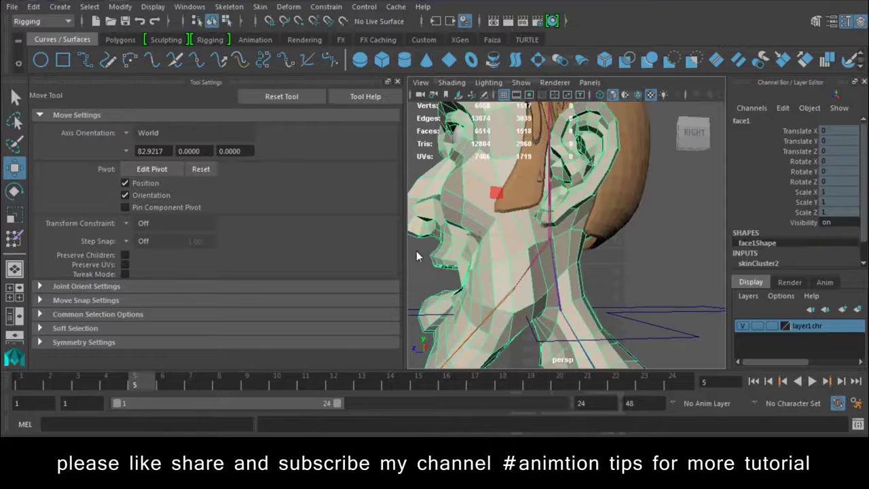
pyautogui.click(15, 238)
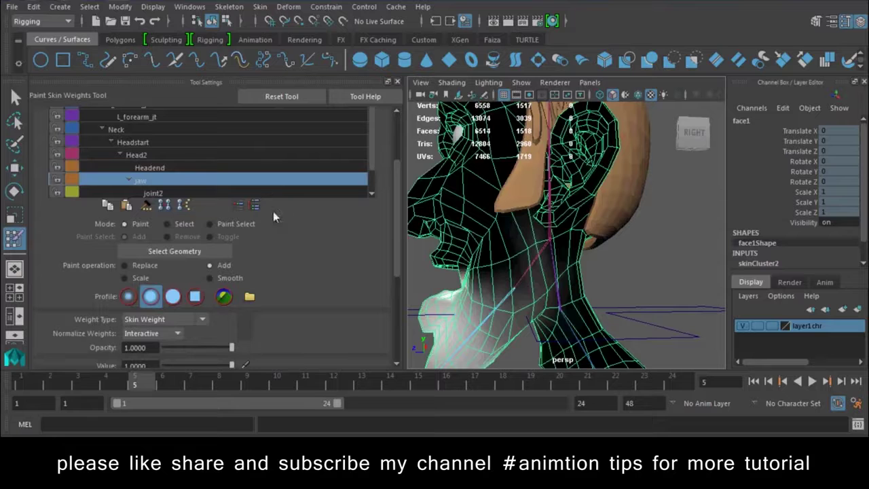
pyautogui.click(64, 134)
pyautogui.moveTo(517, 231)
pyautogui.keyDown('alt'); pyautogui.mouseDown()
pyautogui.moveTo(545, 283)
pyautogui.moveTo(553, 282)
pyautogui.mouseUp(); pyautogui.keyUp('alt')
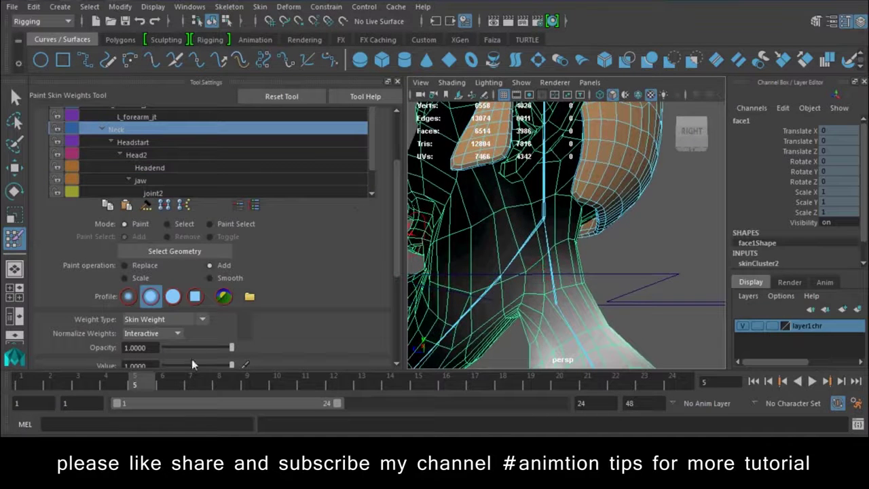
pyautogui.moveTo(556, 242)
pyautogui.mouseDown()
pyautogui.moveTo(543, 258)
pyautogui.moveTo(549, 272)
pyautogui.moveTo(598, 258)
pyautogui.moveTo(624, 271)
pyautogui.moveTo(631, 238)
pyautogui.moveTo(611, 258)
pyautogui.mouseUp()
pyautogui.moveTo(612, 258)
pyautogui.keyDown('alt'); pyautogui.mouseDown()
pyautogui.moveTo(649, 251)
pyautogui.moveTo(498, 249)
pyautogui.moveTo(640, 236)
pyautogui.moveTo(564, 270)
pyautogui.moveTo(563, 224)
pyautogui.moveTo(598, 258)
pyautogui.moveTo(618, 228)
pyautogui.moveTo(579, 248)
pyautogui.moveTo(602, 194)
pyautogui.moveTo(597, 224)
pyautogui.moveTo(609, 249)
pyautogui.moveTo(524, 175)
pyautogui.moveTo(563, 184)
pyautogui.moveTo(577, 204)
pyautogui.moveTo(551, 183)
pyautogui.moveTo(577, 237)
pyautogui.moveTo(524, 184)
pyautogui.moveTo(514, 194)
pyautogui.moveTo(549, 245)
pyautogui.moveTo(537, 237)
pyautogui.moveTo(547, 260)
pyautogui.moveTo(579, 230)
pyautogui.mouseUp(); pyautogui.keyUp('alt')
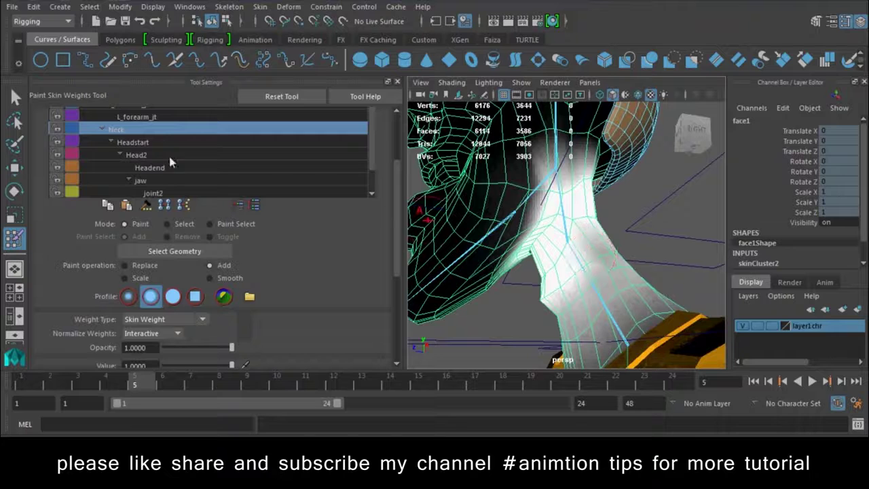
# Step: Compare the Headstart and L_forearm_jt influence weights, then reselect the Neck influence
pyautogui.moveTo(393, 215); pyautogui.dragTo(406, 177)
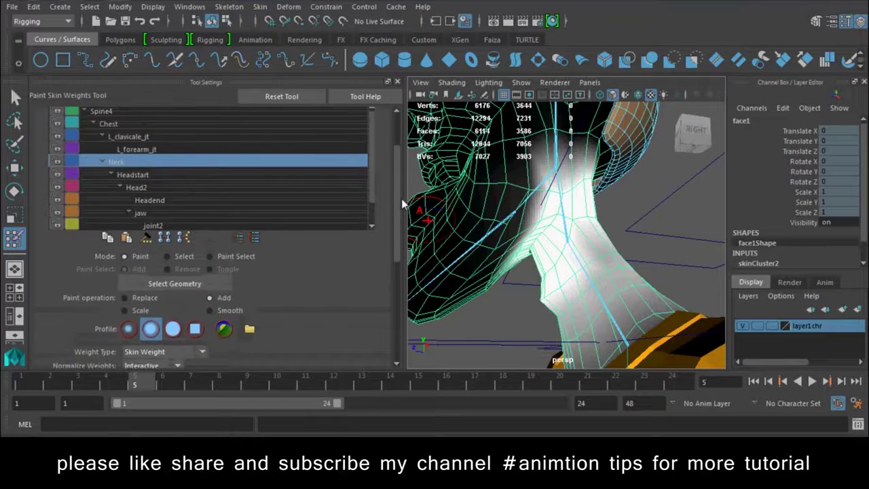
pyautogui.click(119, 222)
pyautogui.click(129, 211)
pyautogui.click(141, 198)
pyautogui.click(129, 210)
# Step: Play back the animation to test the neck weights, then switch to the Move Tool
pyautogui.moveTo(543, 265)
pyautogui.keyDown('alt'); pyautogui.mouseDown()
pyautogui.moveTo(569, 299)
pyautogui.moveTo(584, 275)
pyautogui.mouseUp(); pyautogui.keyUp('alt')
pyautogui.hotkey('alt', 'v')
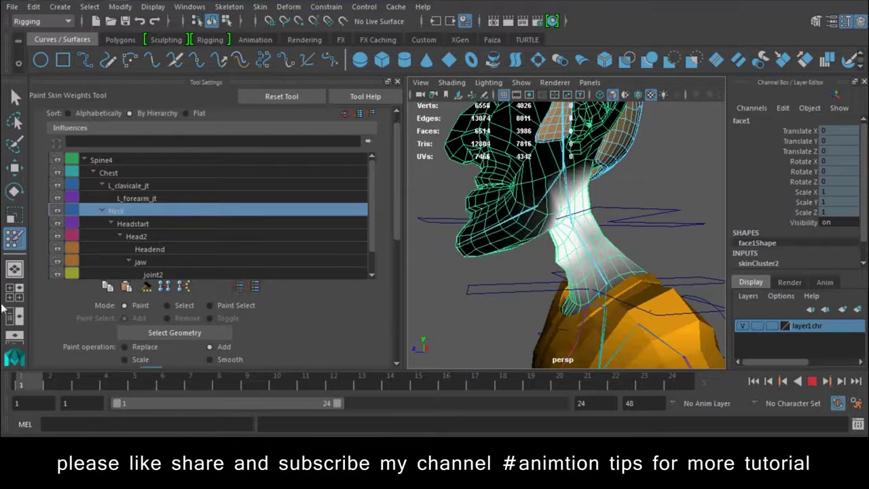
pyautogui.hotkey('alt', 'v')
pyautogui.keyDown('alt'); pyautogui.moveTo(516, 244); pyautogui.dragTo(564, 244); pyautogui.keyUp('alt')
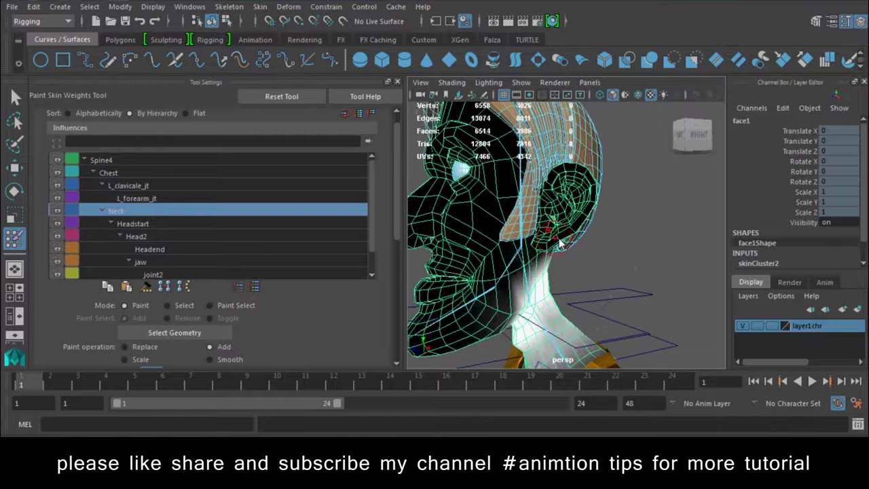
pyautogui.press('w')
pyautogui.rightClick(530, 148)
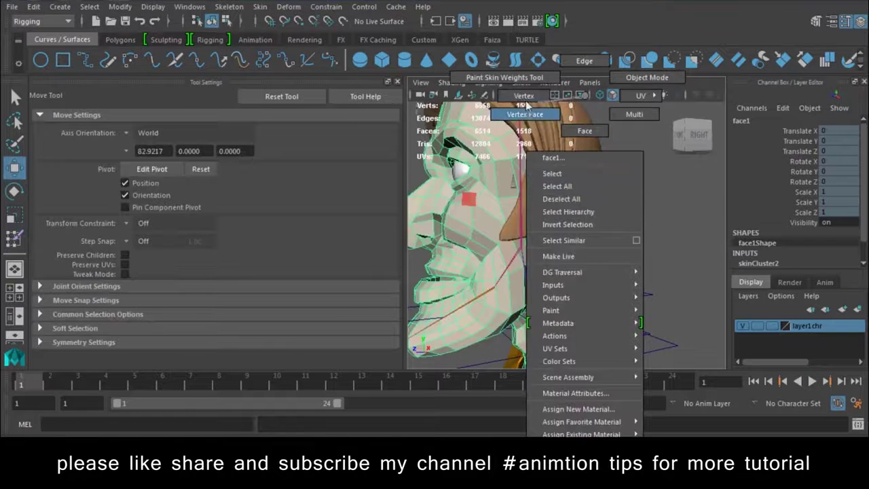
# Step: Switch to the right side camera view and select the ear and neck CVs
pyautogui.press('space')
pyautogui.moveTo(529, 146); pyautogui.dragTo(582, 150)
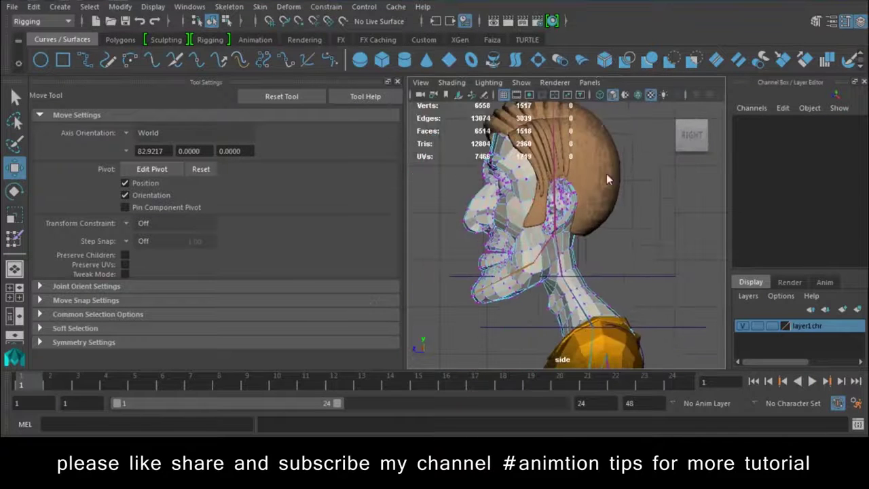
pyautogui.click(577, 250)
pyautogui.hotkey('ctrl', 'z')
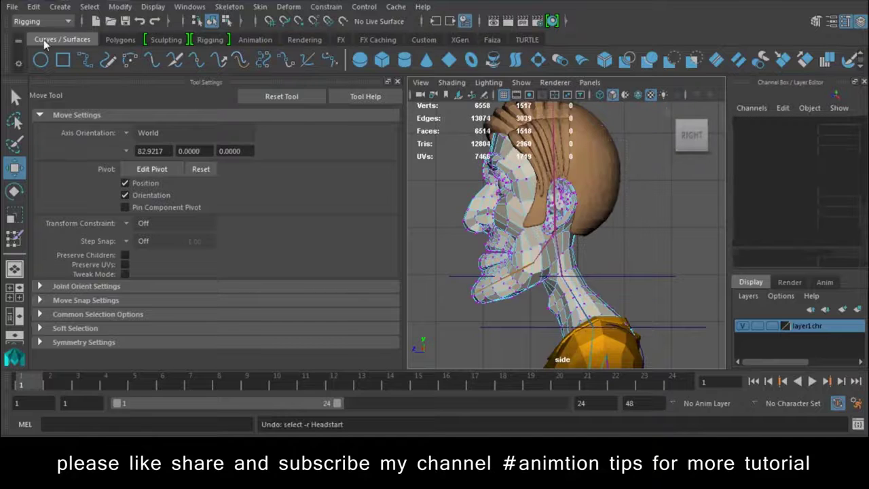
pyautogui.moveTo(547, 243); pyautogui.dragTo(582, 176)
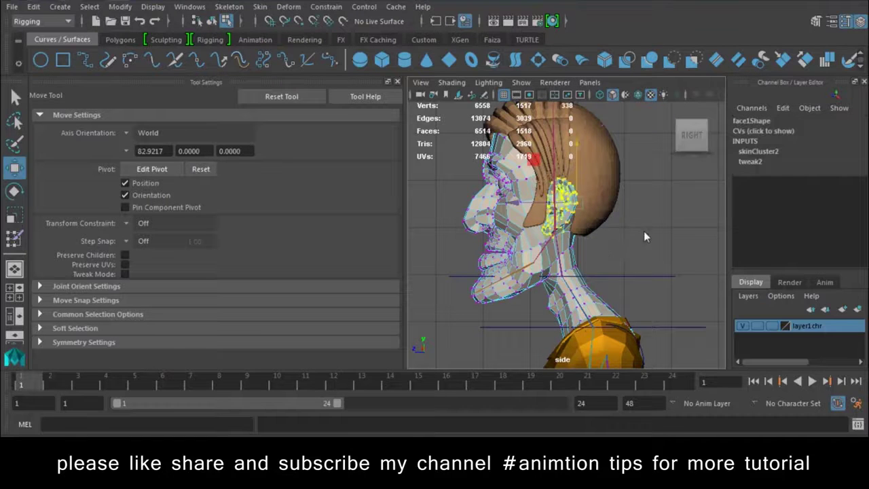
pyautogui.keyDown('shift'); pyautogui.moveTo(591, 261); pyautogui.dragTo(564, 315); pyautogui.keyUp('shift')
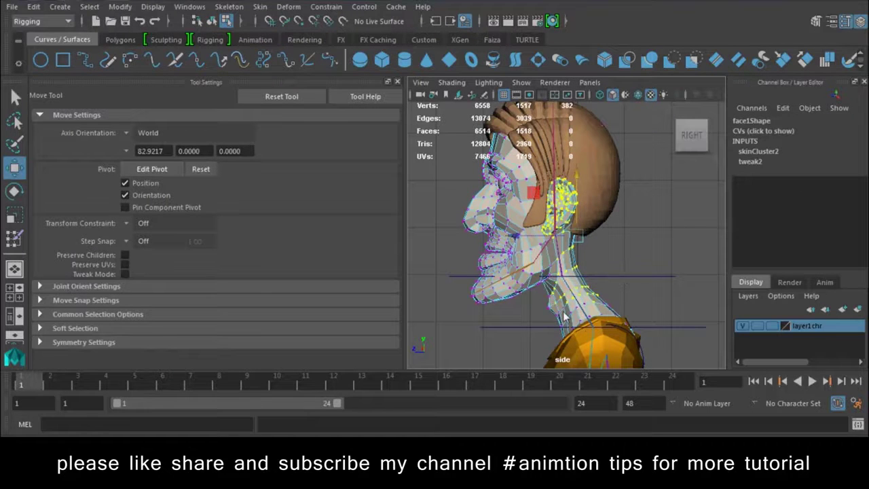
pyautogui.keyDown('shift'); pyautogui.moveTo(648, 284); pyautogui.dragTo(543, 341); pyautogui.keyUp('shift')
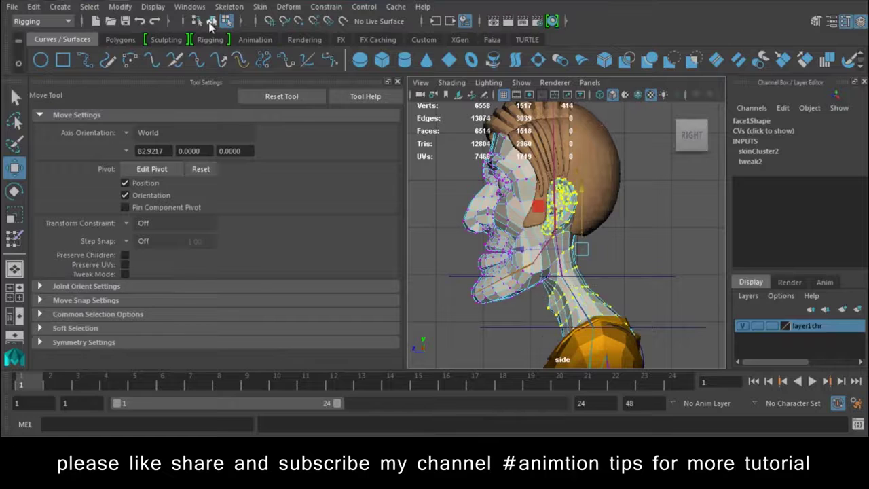
# Step: Set the selected CVs' jaw and joint2 weights to 0 in the Component Editor, then close it
pyautogui.click(189, 7)
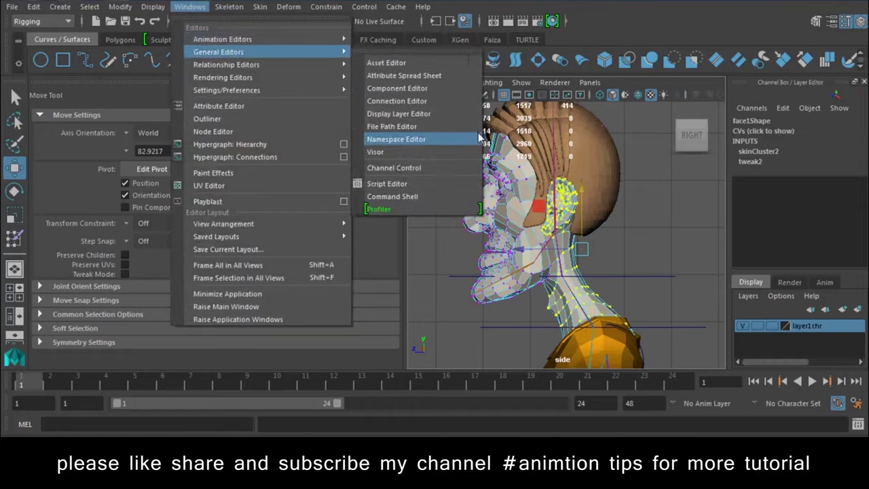
pyautogui.click(421, 89)
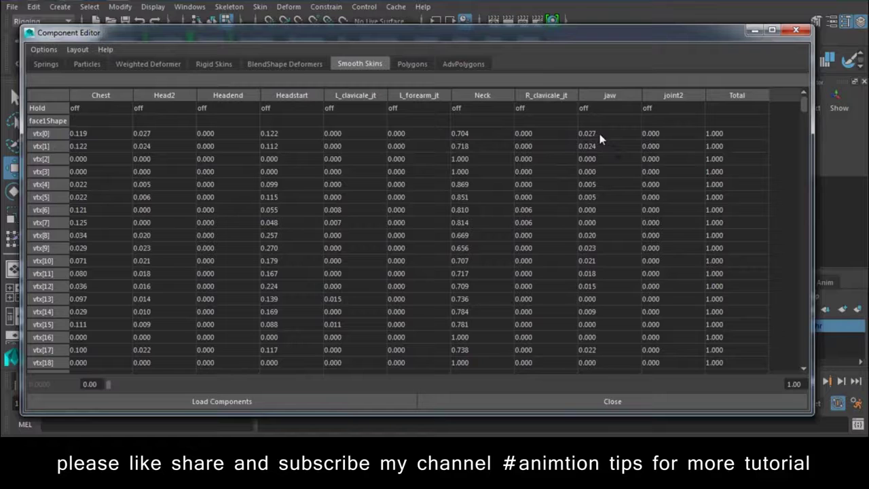
pyautogui.moveTo(599, 134); pyautogui.dragTo(782, 135)
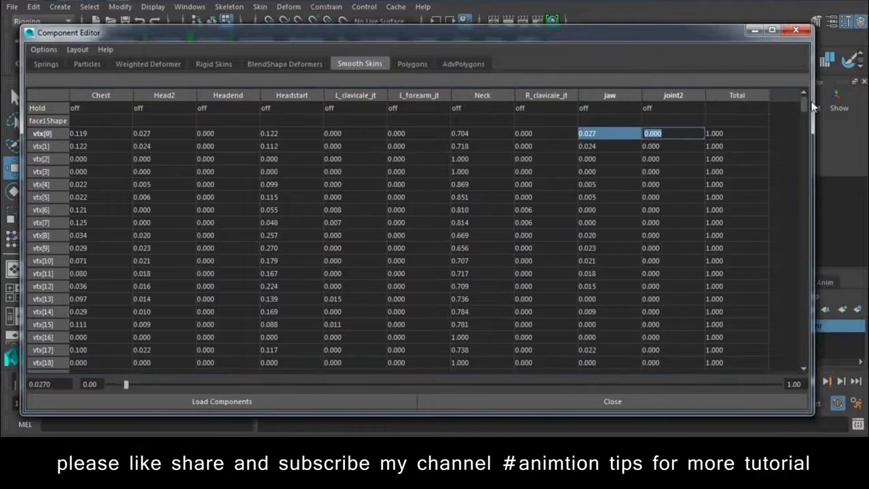
pyautogui.moveTo(806, 104); pyautogui.dragTo(799, 391)
pyautogui.keyDown('shift'); pyautogui.click(646, 370); pyautogui.keyUp('shift')
pyautogui.click(647, 369)
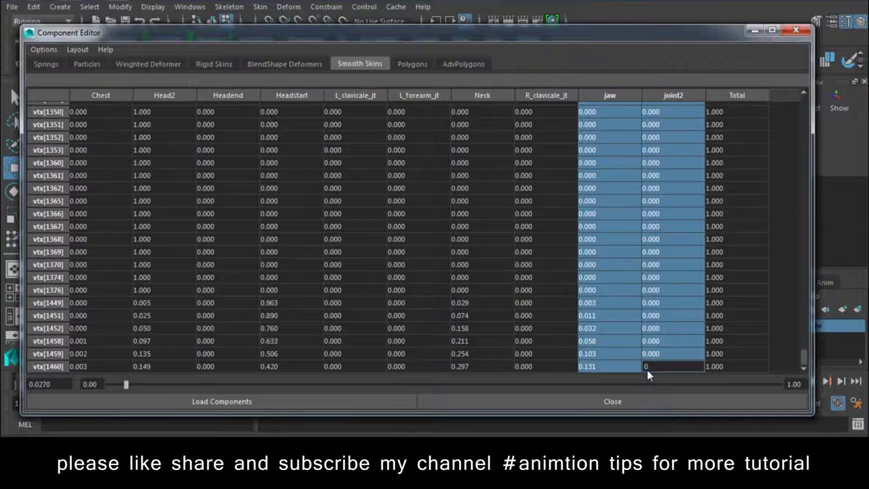
pyautogui.press('Return')
pyautogui.click(754, 30)
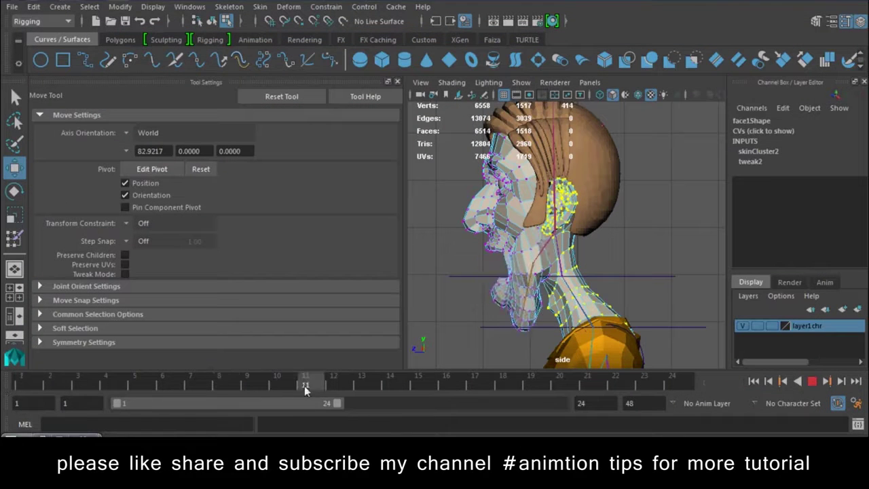
# Step: Show the side view in wireframe, scrub frames 1–13 to check the jaw, and return to Object Mode
pyautogui.scroll(3, 577, 260)
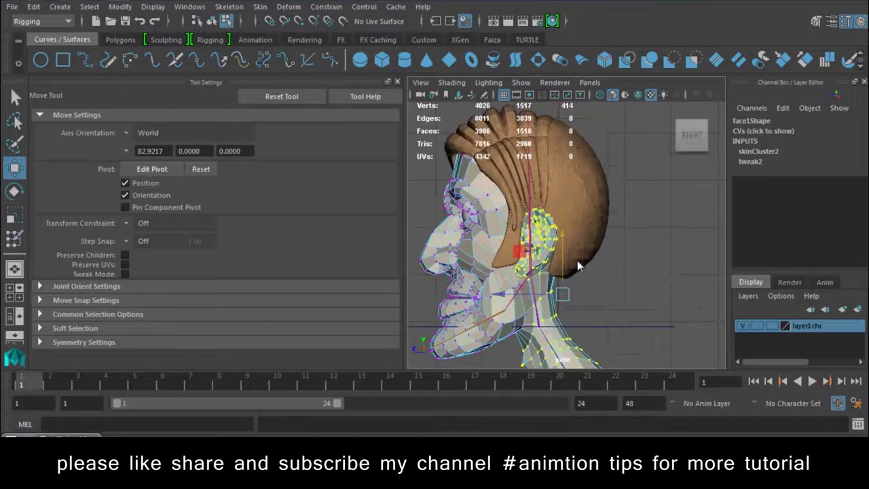
pyautogui.press('4')
pyautogui.scroll(3, 647, 279)
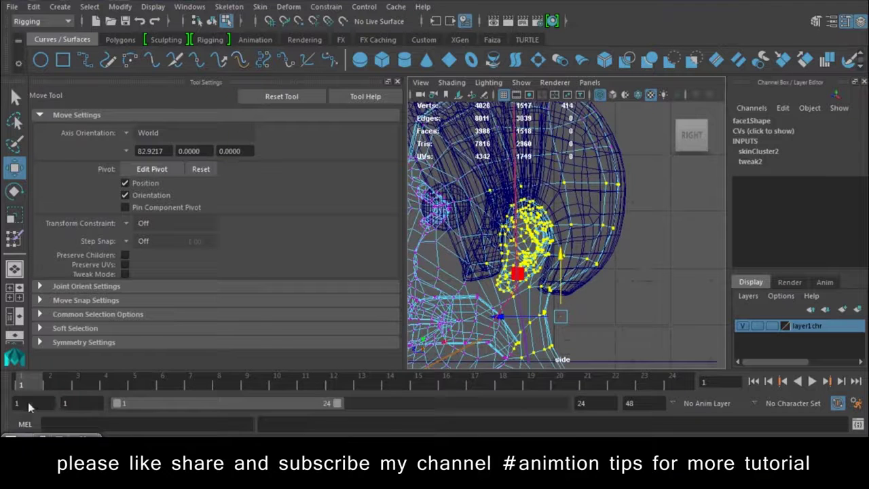
pyautogui.hotkey('alt', 'v')
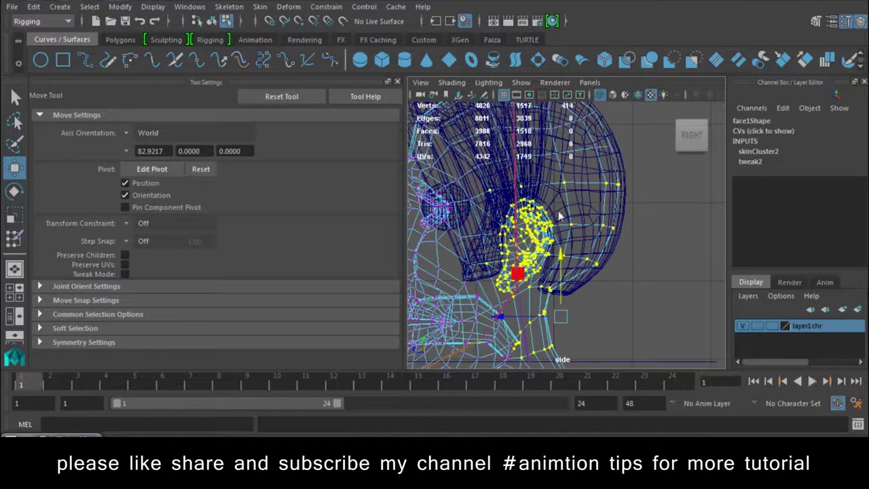
pyautogui.moveTo(101, 384)
pyautogui.mouseDown()
pyautogui.moveTo(377, 391)
pyautogui.moveTo(20, 385)
pyautogui.mouseUp()
pyautogui.rightClick(562, 189)
pyautogui.click(659, 314)
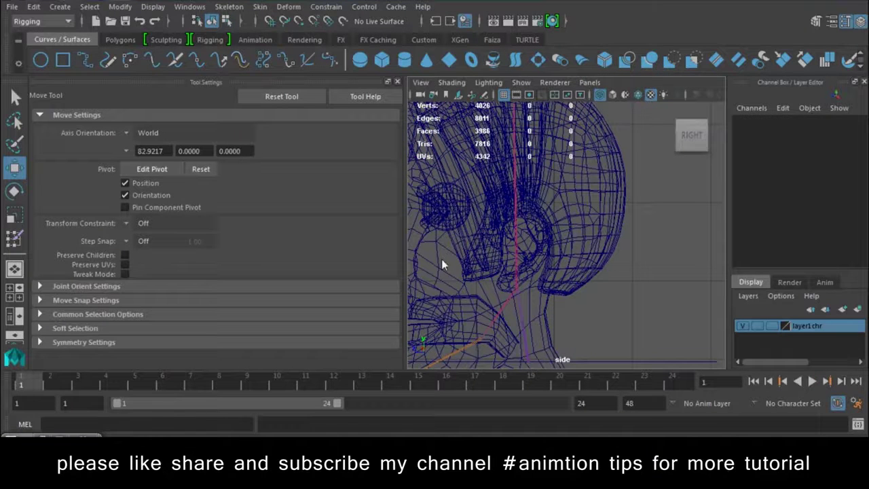
# Step: Inspect face1Shape's component display in the Attribute Editor, keeping edges at Standard, then deselect the mesh
pyautogui.click(441, 258)
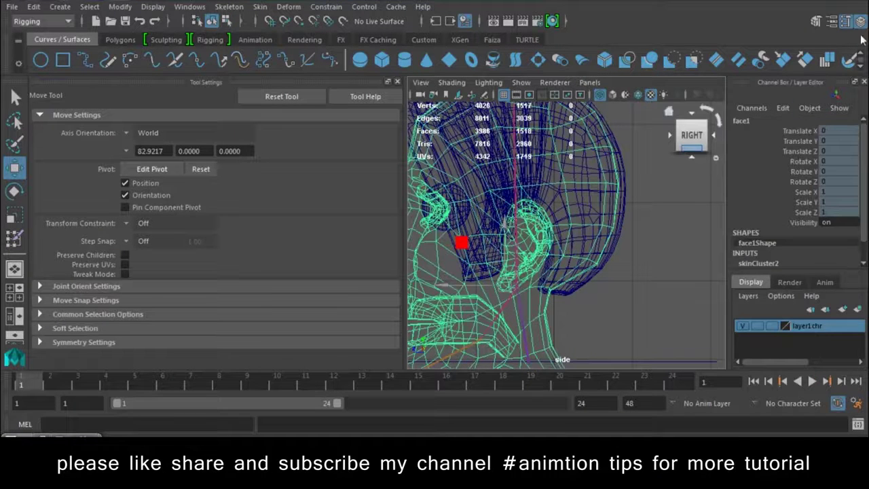
pyautogui.click(831, 21)
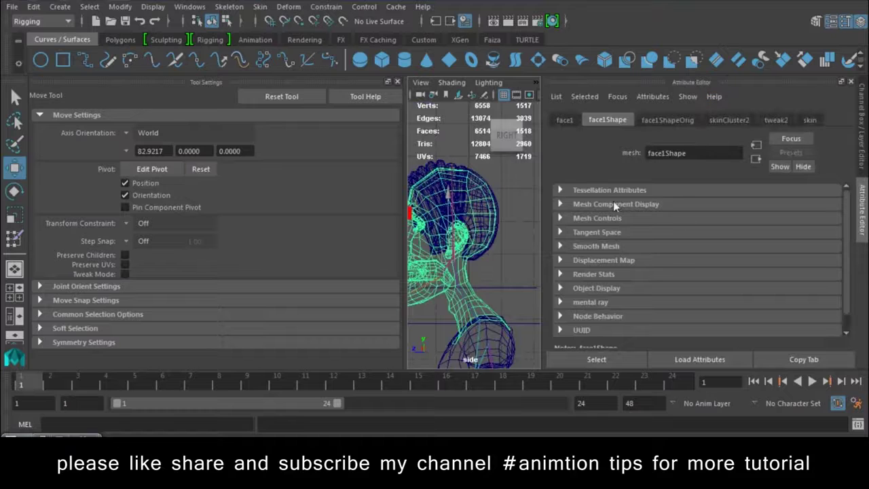
pyautogui.click(613, 204)
pyautogui.click(667, 284)
pyautogui.click(664, 290)
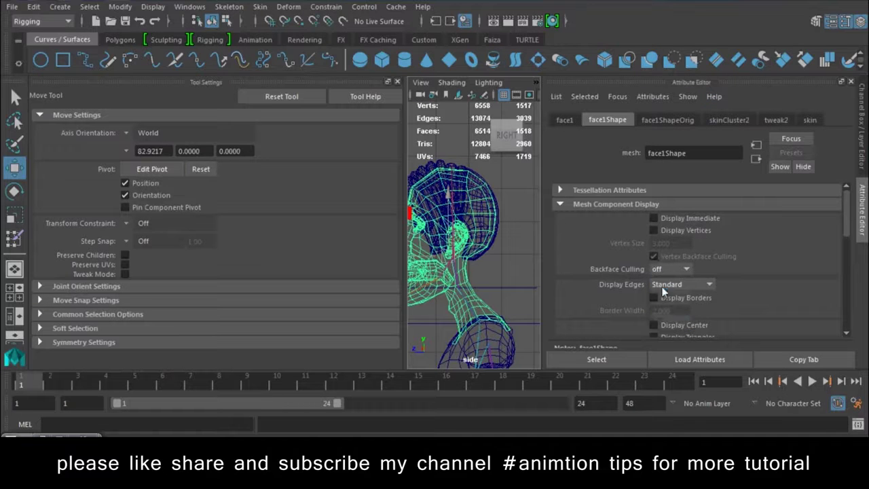
pyautogui.click(851, 81)
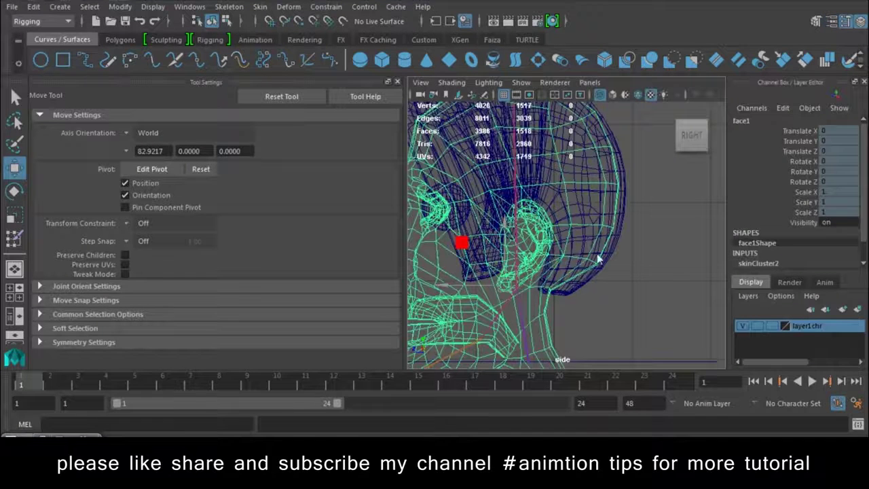
pyautogui.click(627, 204)
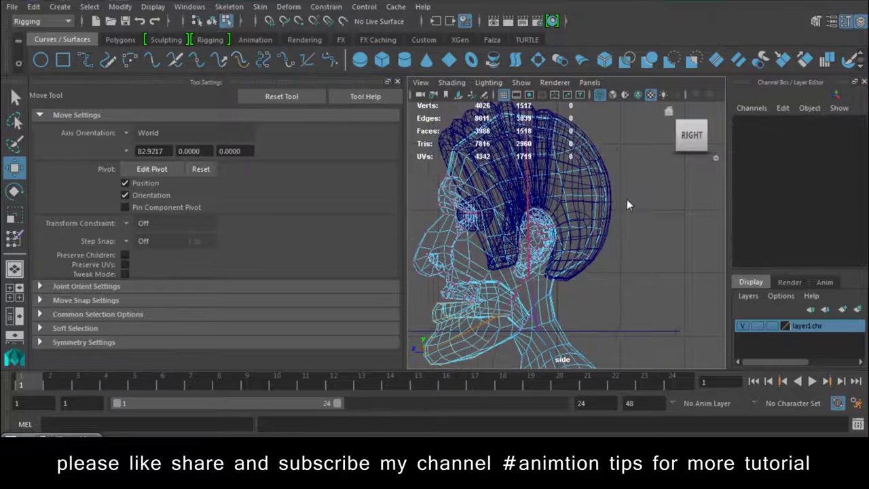
# Step: Select the ear, face, hair-line and lower neck CVs, dropping one stray CV
pyautogui.moveTo(513, 288); pyautogui.dragTo(572, 180)
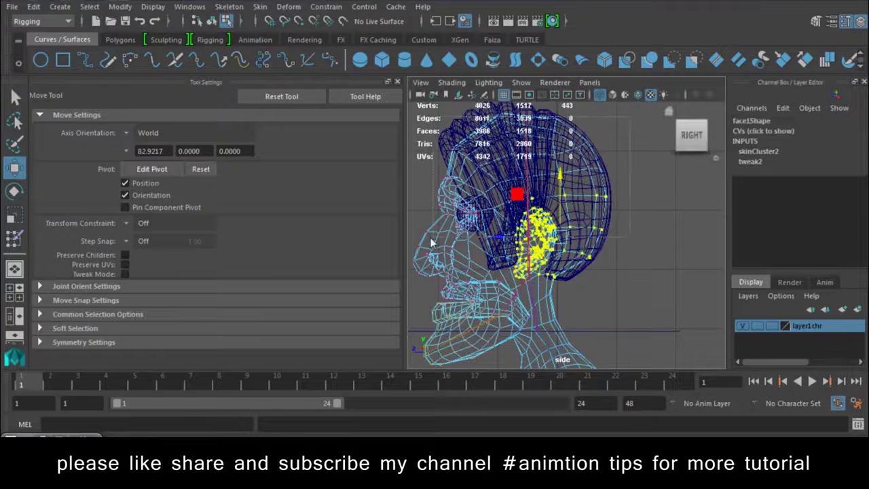
pyautogui.keyDown('shift'); pyautogui.moveTo(429, 245); pyautogui.dragTo(583, 145); pyautogui.keyUp('shift')
pyautogui.keyDown('shift'); pyautogui.moveTo(459, 193); pyautogui.dragTo(518, 238); pyautogui.keyUp('shift')
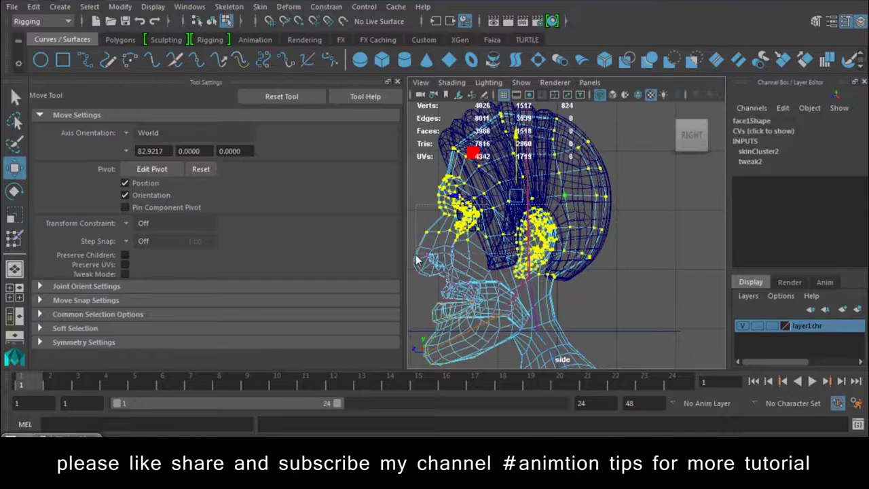
pyautogui.keyDown('shift'); pyautogui.moveTo(417, 259); pyautogui.dragTo(639, 176); pyautogui.keyUp('shift')
pyautogui.keyDown('shift'); pyautogui.moveTo(532, 317); pyautogui.dragTo(535, 315); pyautogui.keyUp('shift')
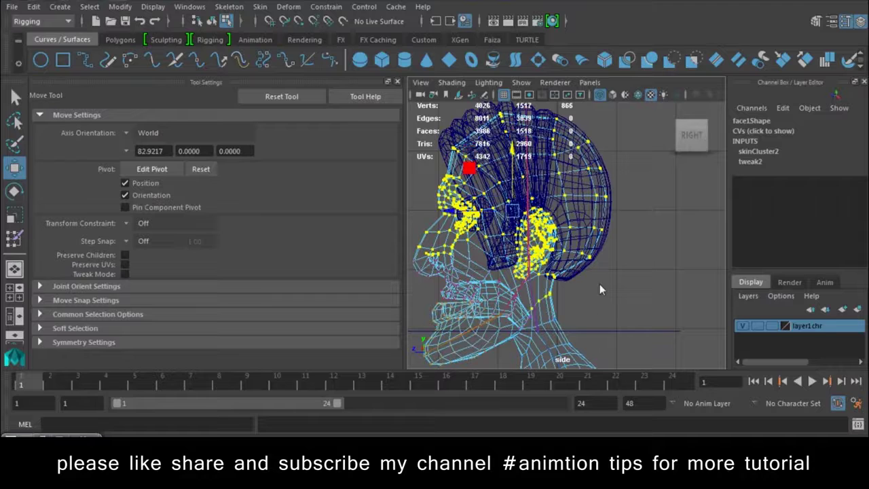
pyautogui.keyDown('shift'); pyautogui.moveTo(551, 365); pyautogui.dragTo(582, 375); pyautogui.keyUp('shift')
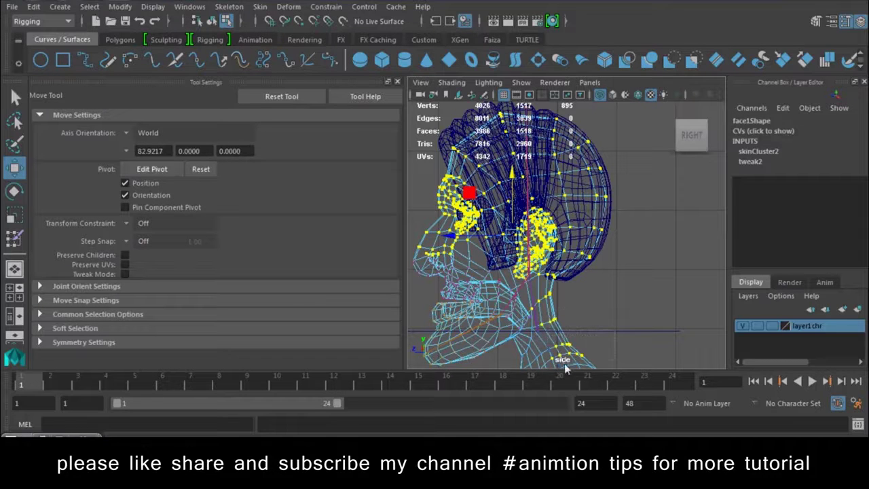
pyautogui.keyDown('shift'); pyautogui.moveTo(561, 376); pyautogui.dragTo(703, 326); pyautogui.keyUp('shift')
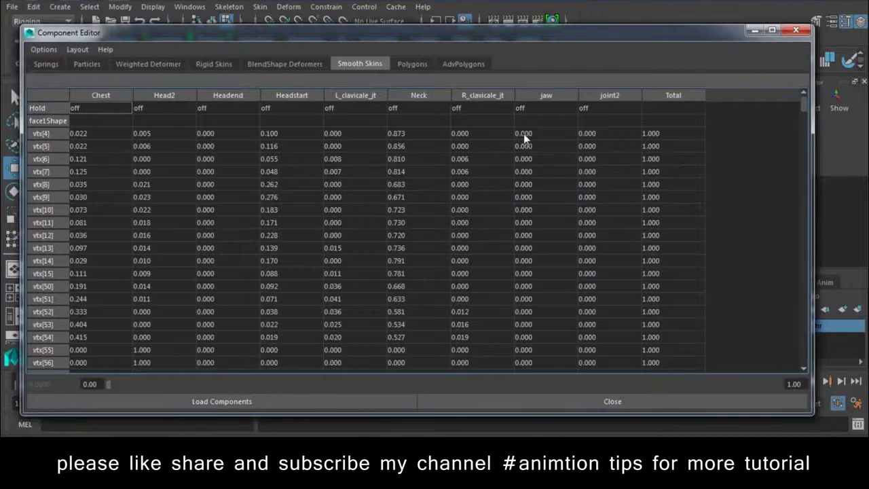
# Step: Zero the jaw and joint2 weights from vtx[4] through vtx[1516] in the Component Editor
pyautogui.moveTo(524, 134); pyautogui.dragTo(585, 135)
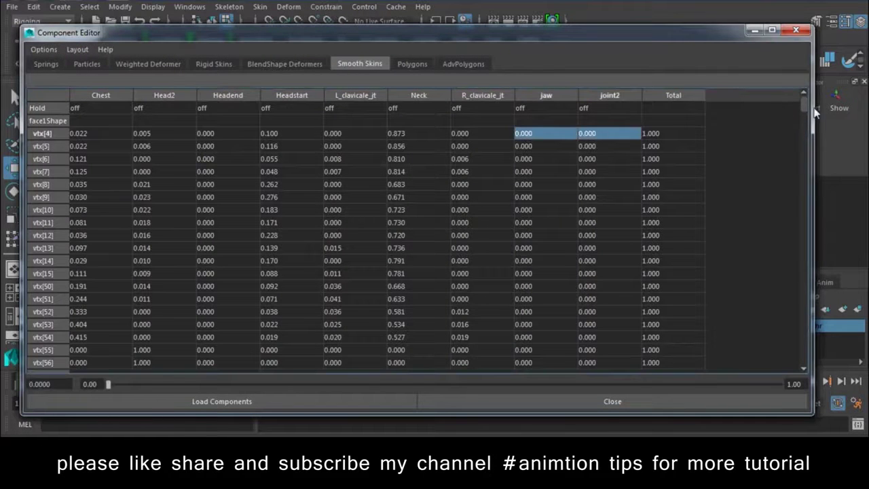
pyautogui.moveTo(806, 112); pyautogui.dragTo(804, 358)
pyautogui.keyDown('shift'); pyautogui.moveTo(543, 367); pyautogui.dragTo(595, 368); pyautogui.keyUp('shift')
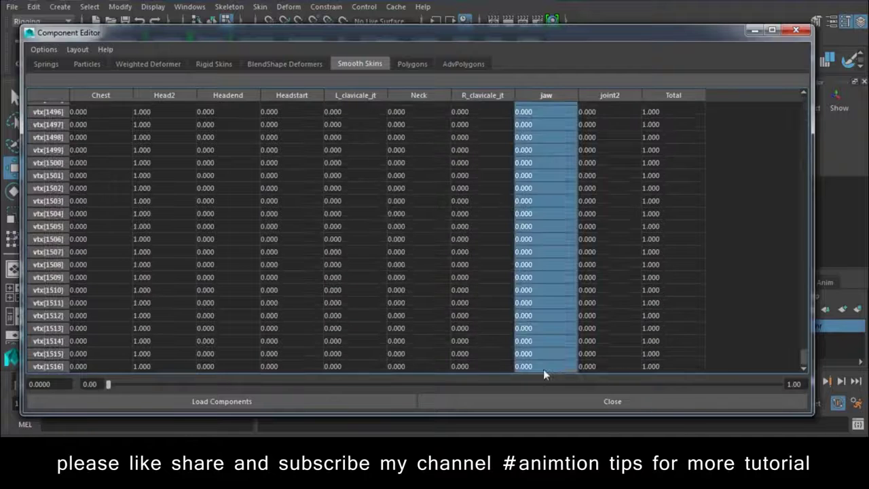
pyautogui.write('0')
pyautogui.press('Return')
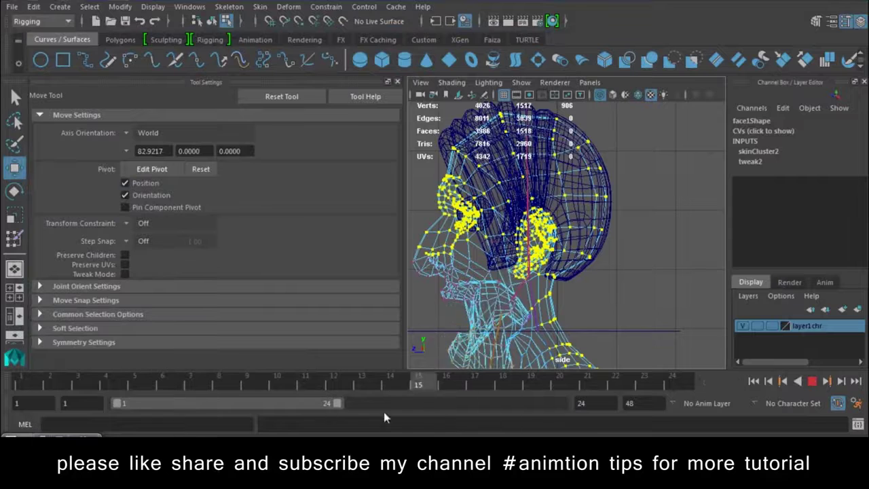
# Step: Stop playback at frame 1 and review the weights, from mostly Neck at vtx[4] to full Head2 at vtx[1516]
pyautogui.press('Escape')
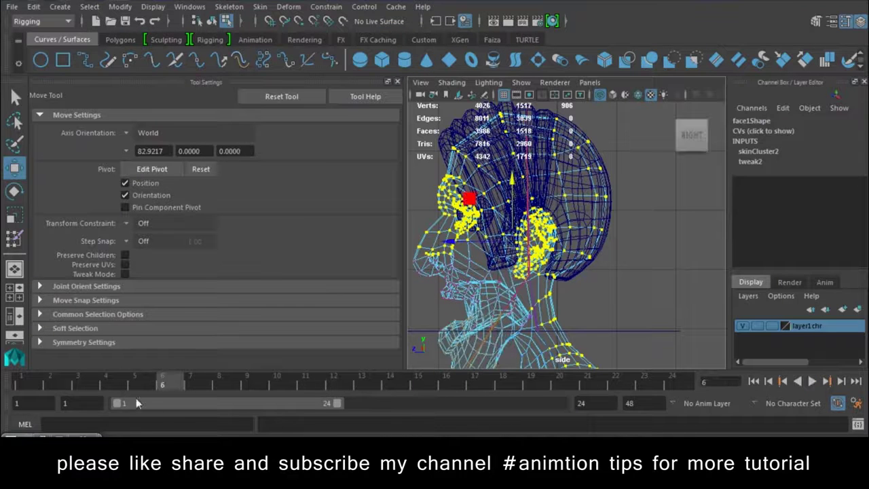
pyautogui.hotkey('alt', 'v')
pyautogui.press('Escape')
pyautogui.scroll(5, 611, 262)
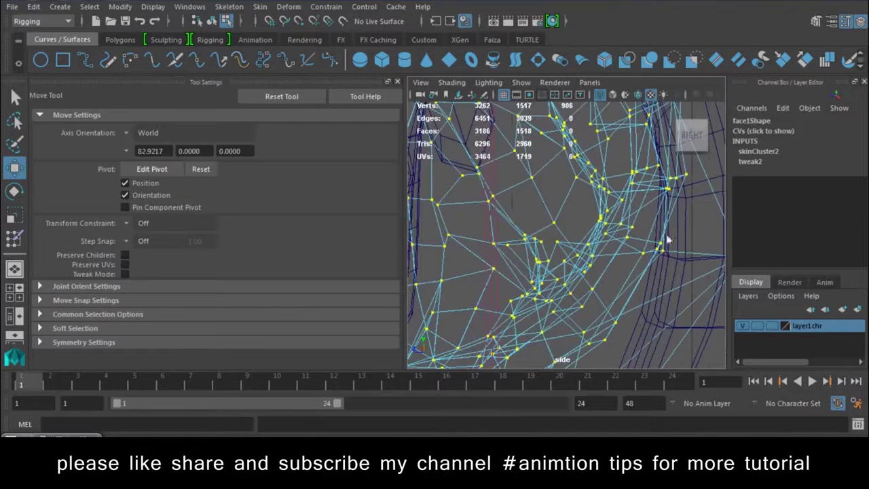
pyautogui.keyDown('alt'); pyautogui.moveTo(668, 240); pyautogui.dragTo(465, 334, button='middle'); pyautogui.keyUp('alt')
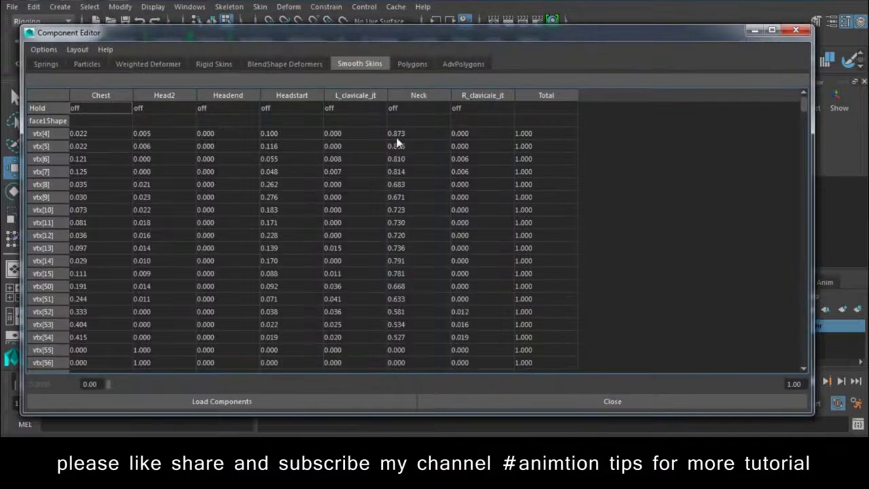
pyautogui.click(401, 136)
pyautogui.moveTo(803, 102); pyautogui.dragTo(803, 370)
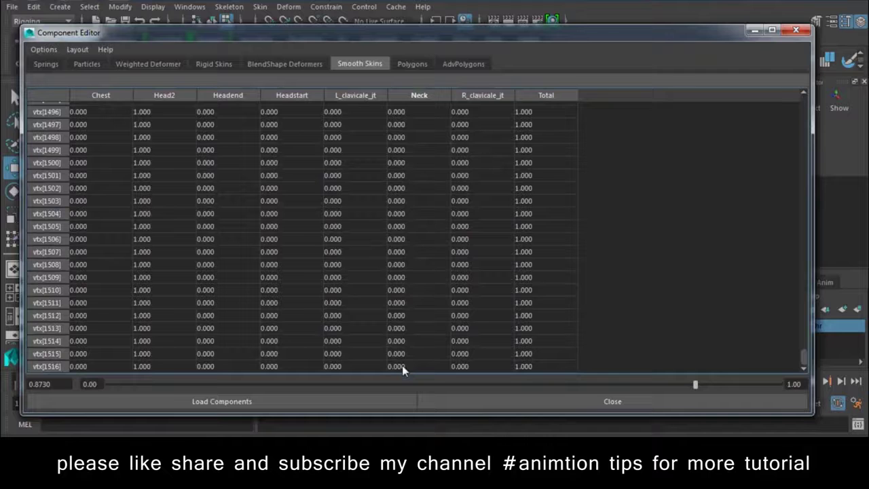
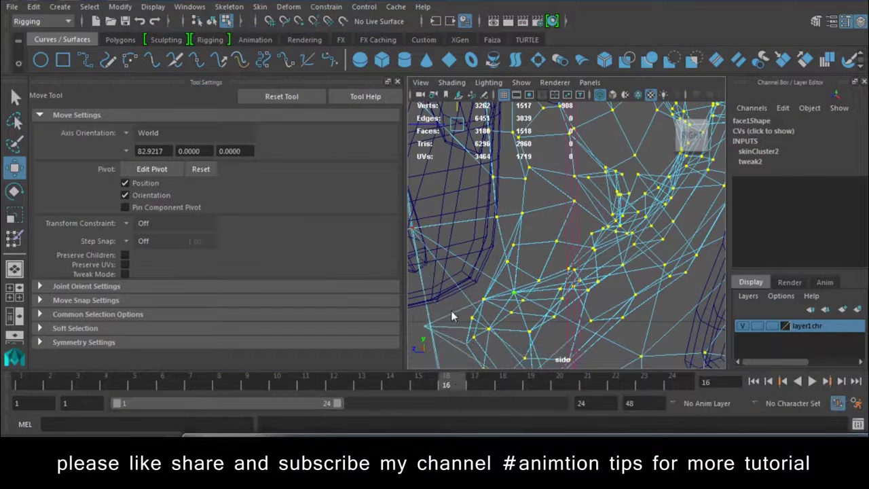
# Step: Return to frame 1 and marquee-select the five neck vertices below the jaw
pyautogui.moveTo(135, 379); pyautogui.dragTo(20, 380)
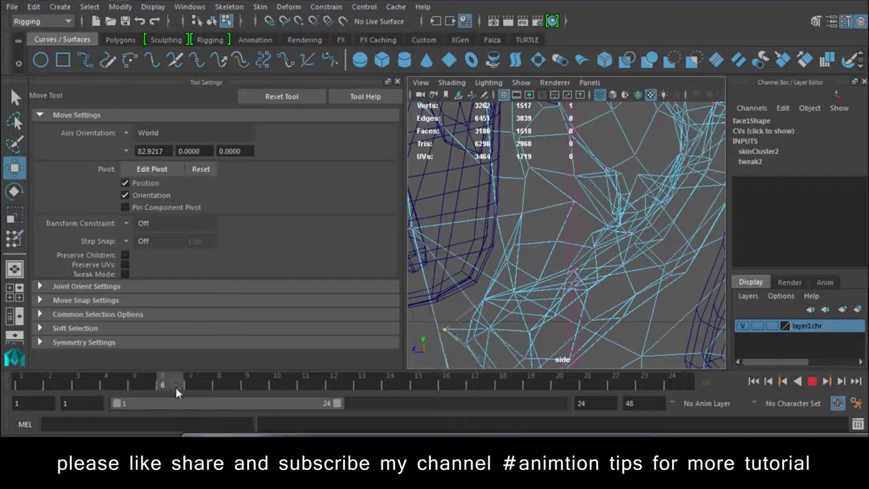
pyautogui.keyDown('alt'); pyautogui.moveTo(427, 213); pyautogui.dragTo(490, 62, button='middle'); pyautogui.keyUp('alt')
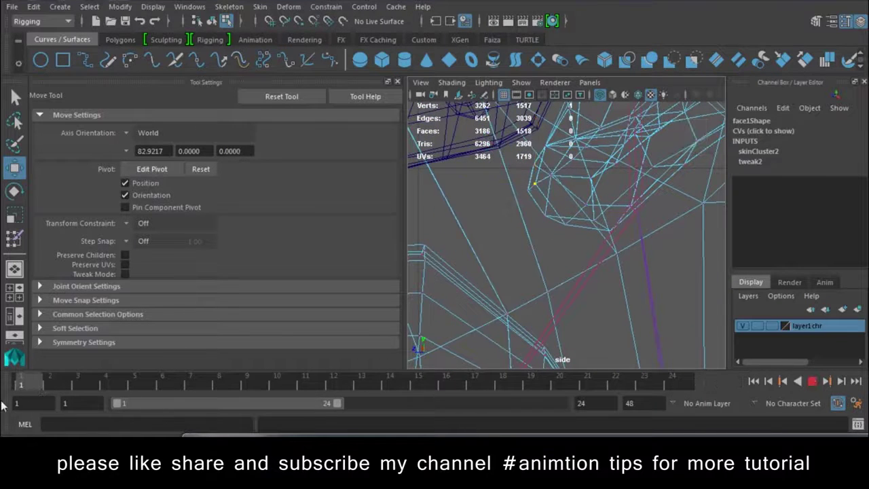
pyautogui.moveTo(37, 385); pyautogui.dragTo(20, 382)
pyautogui.moveTo(599, 273); pyautogui.dragTo(491, 314)
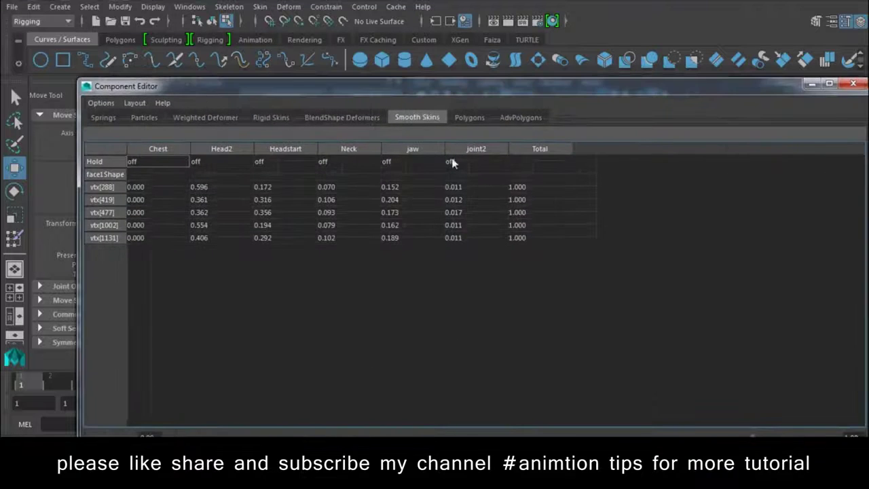
# Step: Set the jaw and joint2 weights of the five vertices to 0 in the Component Editor
pyautogui.moveTo(401, 187); pyautogui.dragTo(455, 256)
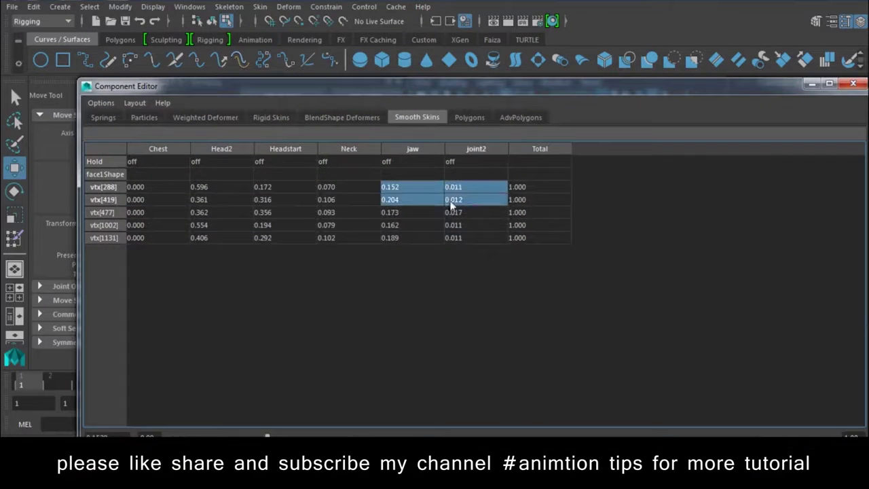
pyautogui.write('0')
pyautogui.press('Return')
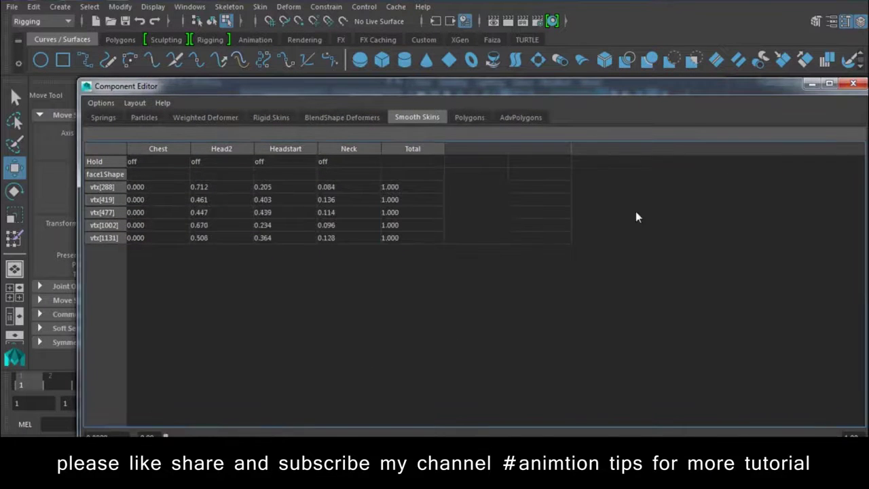
pyautogui.click(854, 83)
pyautogui.press('space')
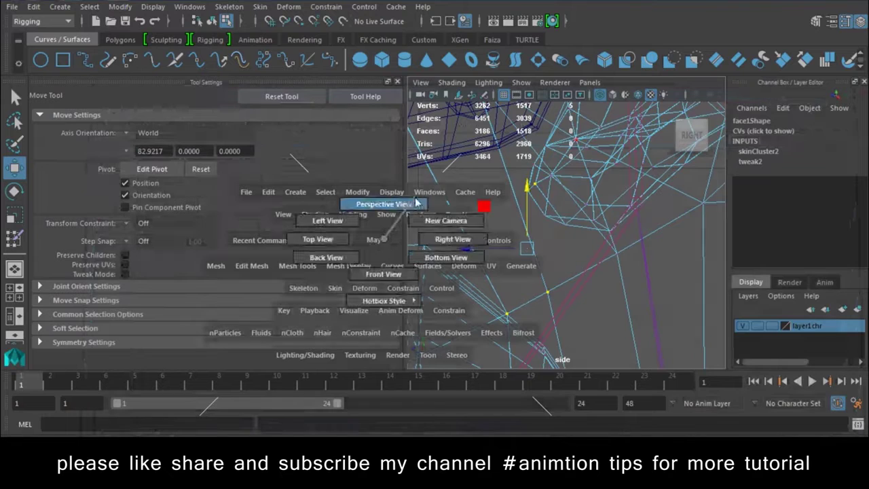
# Step: Switch the viewport to the perspective camera with textured shading
pyautogui.click(383, 203)
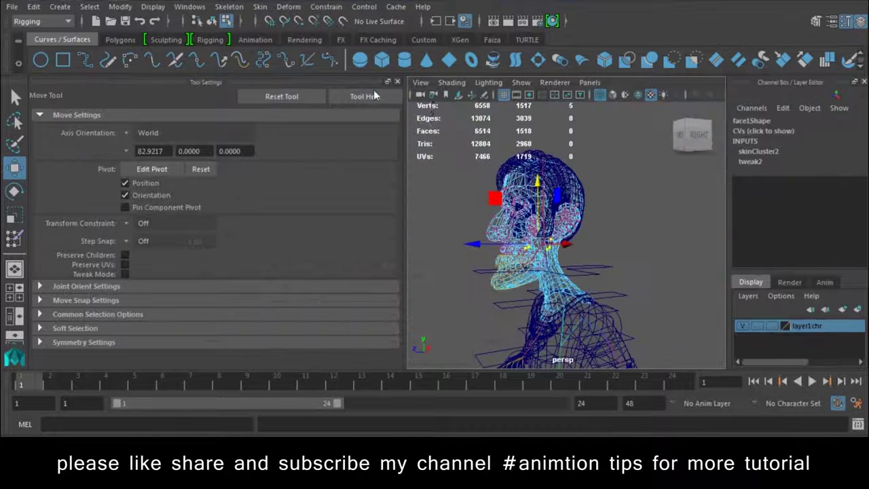
pyautogui.keyDown('alt'); pyautogui.moveTo(475, 237); pyautogui.dragTo(593, 313); pyautogui.keyUp('alt')
pyautogui.press('6')
# Step: Select face1, jump to frame 9 and zoom in on the open mouth with smooth preview off
pyautogui.rightClick(530, 158)
pyautogui.click(502, 199)
pyautogui.click(474, 281)
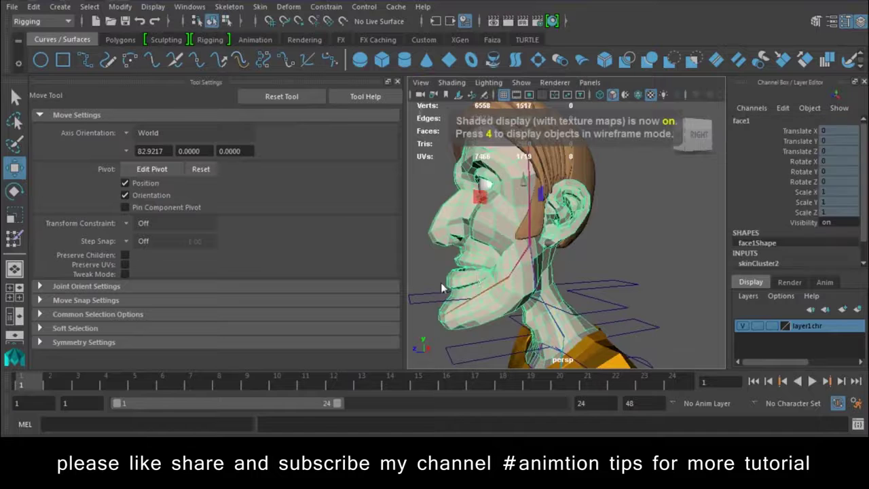
pyautogui.press('3')
pyautogui.hotkey('alt', 'v')
pyautogui.keyDown('alt'); pyautogui.moveTo(466, 302); pyautogui.dragTo(685, 293); pyautogui.keyUp('alt')
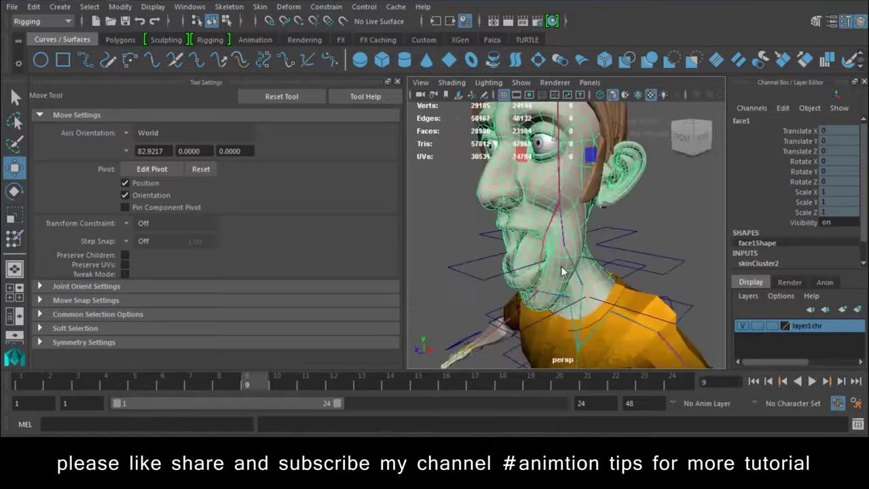
pyautogui.press('1')
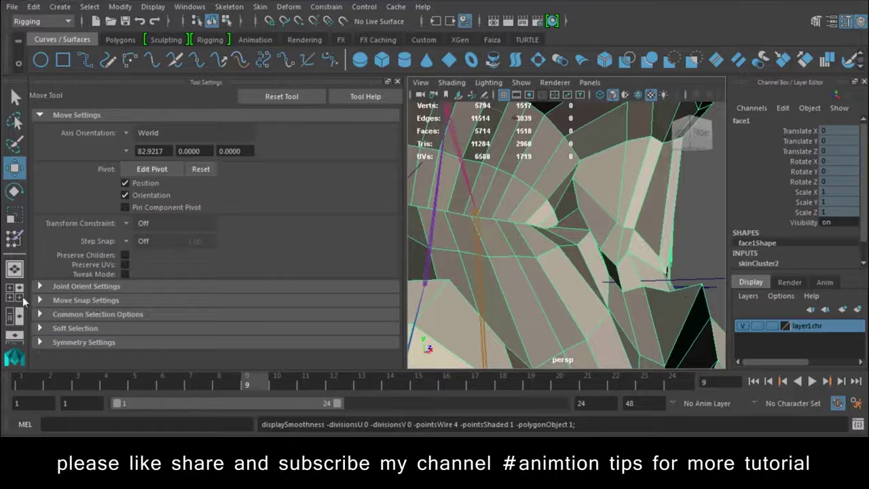
# Step: In the Paint Skin Weights Tool, inspect the jaw and joint2 weights around the neck
pyautogui.click(15, 237)
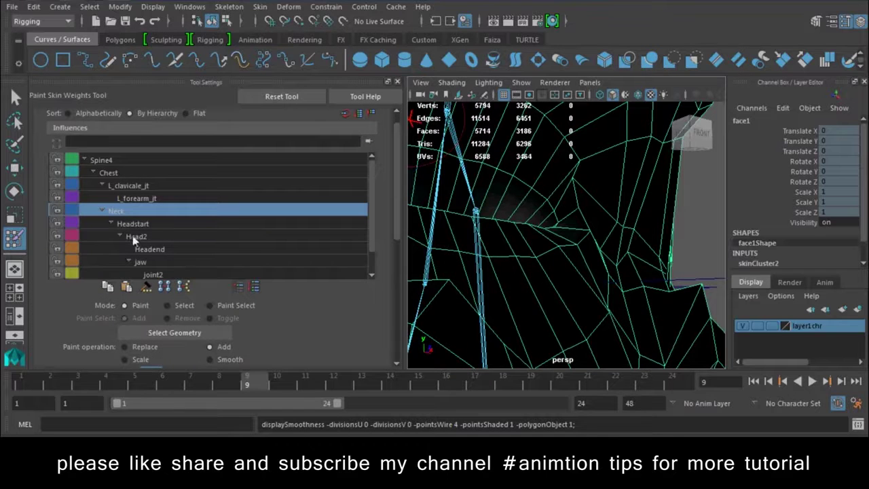
pyautogui.click(140, 262)
pyautogui.moveTo(611, 229)
pyautogui.keyDown('alt'); pyautogui.mouseDown()
pyautogui.moveTo(625, 262)
pyautogui.moveTo(618, 262)
pyautogui.mouseUp(); pyautogui.keyUp('alt')
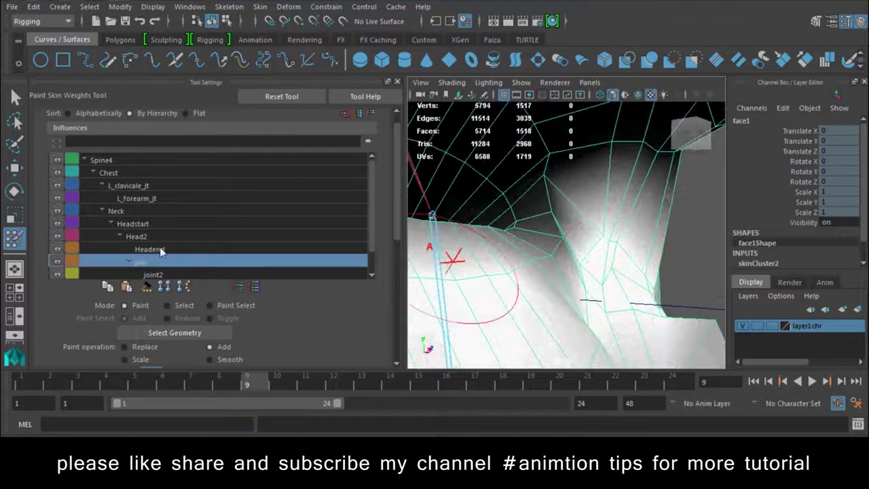
pyautogui.click(158, 275)
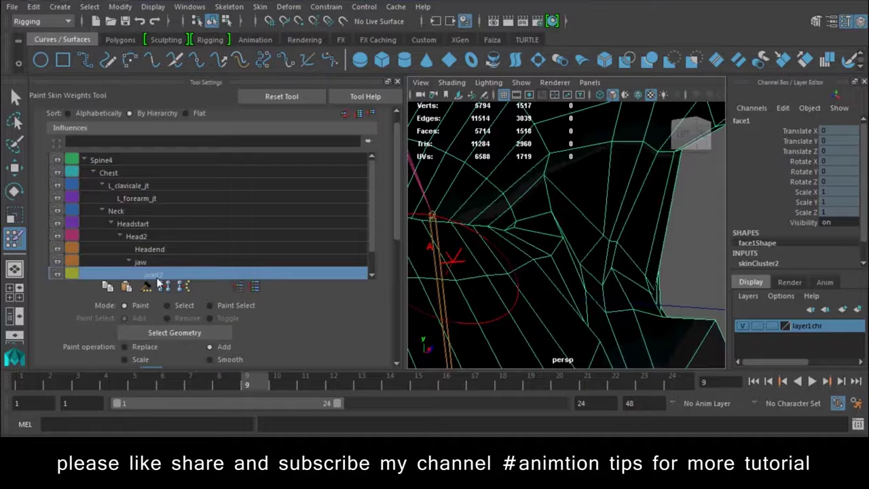
pyautogui.click(154, 262)
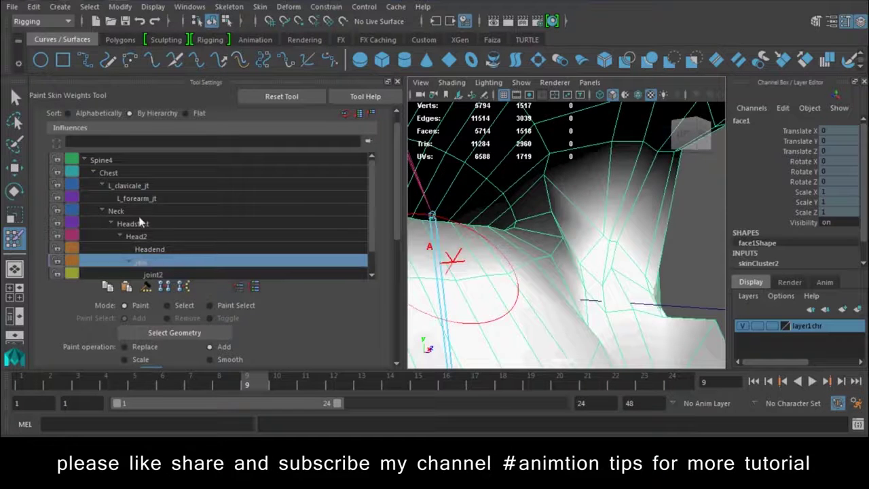
# Step: Paint additional Head2 influence onto the neck with the Add operation
pyautogui.click(150, 237)
pyautogui.keyDown('alt'); pyautogui.moveTo(594, 257); pyautogui.dragTo(570, 255); pyautogui.keyUp('alt')
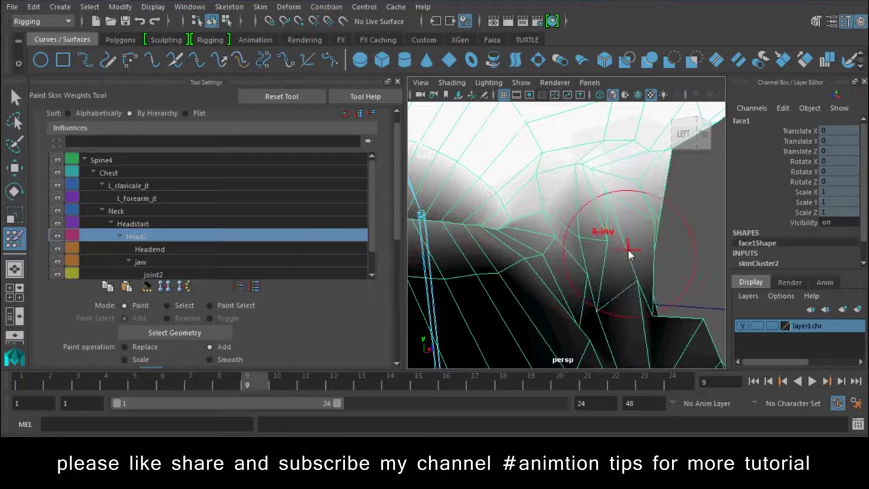
pyautogui.hotkey('ctrl', 'z')
pyautogui.moveTo(611, 241)
pyautogui.mouseDown()
pyautogui.moveTo(563, 188)
pyautogui.moveTo(511, 207)
pyautogui.moveTo(623, 264)
pyautogui.mouseUp()
# Step: Smooth the Head2 weights across the neck and jaw, then return to the Move tool
pyautogui.scroll(-2, 623, 264)
pyautogui.scroll(-2, 623, 263)
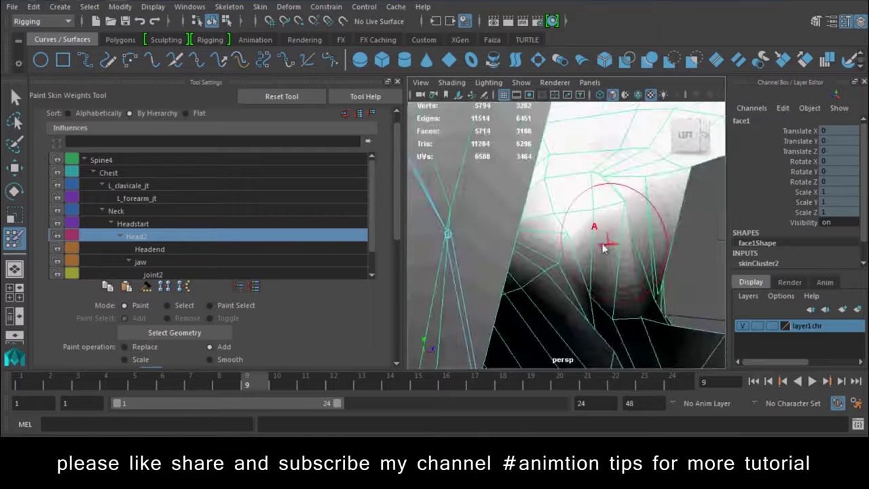
pyautogui.scroll(-2, 622, 264)
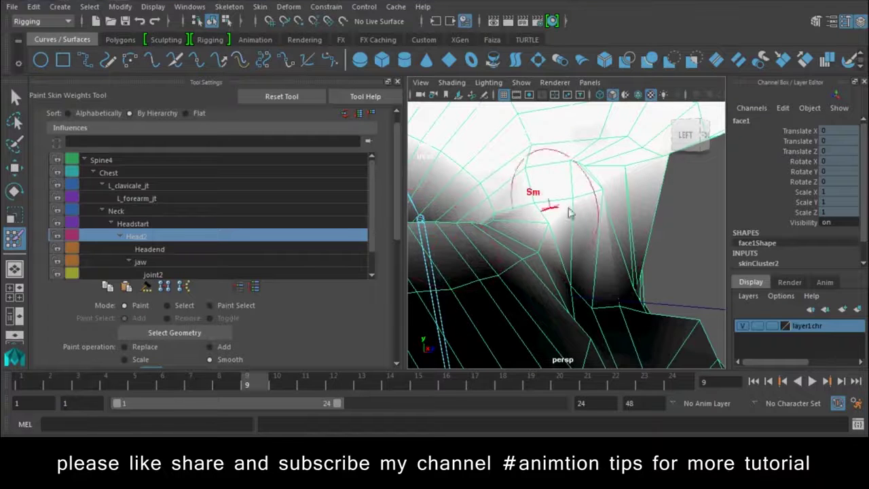
pyautogui.moveTo(563, 213)
pyautogui.mouseDown()
pyautogui.moveTo(606, 281)
pyautogui.moveTo(627, 244)
pyautogui.moveTo(634, 261)
pyautogui.moveTo(516, 237)
pyautogui.moveTo(537, 265)
pyautogui.mouseUp()
pyautogui.moveTo(537, 265)
pyautogui.keyDown('alt'); pyautogui.mouseDown()
pyautogui.moveTo(550, 252)
pyautogui.moveTo(536, 258)
pyautogui.moveTo(495, 237)
pyautogui.moveTo(583, 268)
pyautogui.moveTo(564, 270)
pyautogui.moveTo(618, 253)
pyautogui.moveTo(587, 210)
pyautogui.moveTo(625, 276)
pyautogui.moveTo(732, 292)
pyautogui.mouseUp(); pyautogui.keyUp('alt')
pyautogui.keyDown('alt'); pyautogui.moveTo(649, 265); pyautogui.dragTo(619, 201); pyautogui.keyUp('alt')
pyautogui.press('w')
pyautogui.moveTo(621, 96)
pyautogui.mouseDown(button='right')
pyautogui.moveTo(569, 109)
pyautogui.moveTo(544, 77)
pyautogui.mouseUp(button='right')
pyautogui.keyDown('alt'); pyautogui.moveTo(582, 194); pyautogui.dragTo(622, 197); pyautogui.keyUp('alt')
# Step: Marquee-select the vertex loop along the jaw line of face1Shape
pyautogui.press('w')
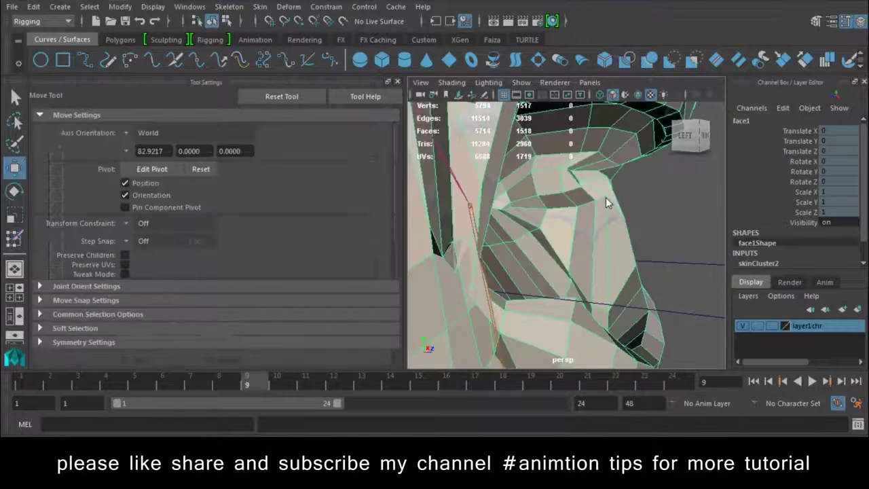
pyautogui.press('q')
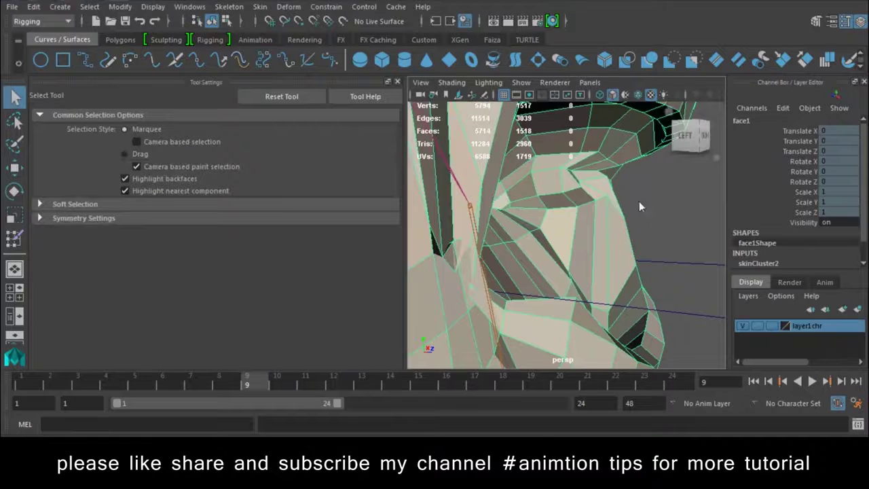
pyautogui.moveTo(639, 201); pyautogui.dragTo(577, 196, button='right')
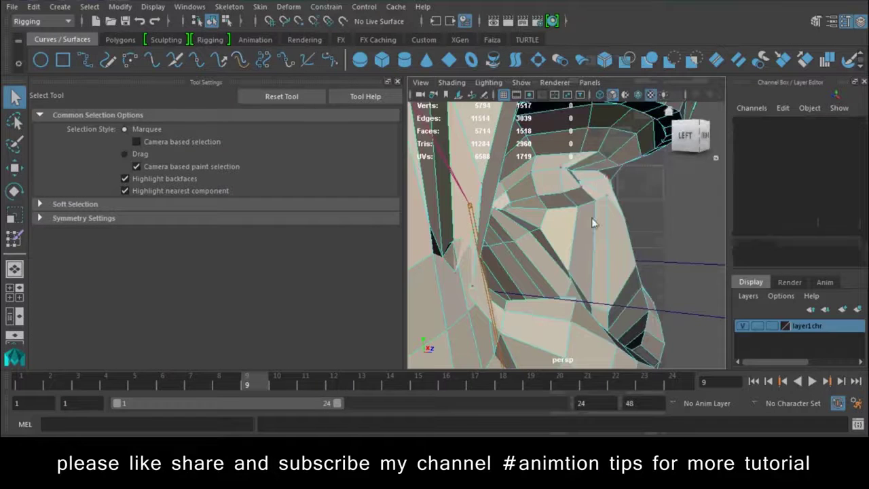
pyautogui.moveTo(591, 218)
pyautogui.mouseDown()
pyautogui.moveTo(532, 244)
pyautogui.moveTo(542, 223)
pyautogui.moveTo(647, 257)
pyautogui.moveTo(590, 289)
pyautogui.mouseUp()
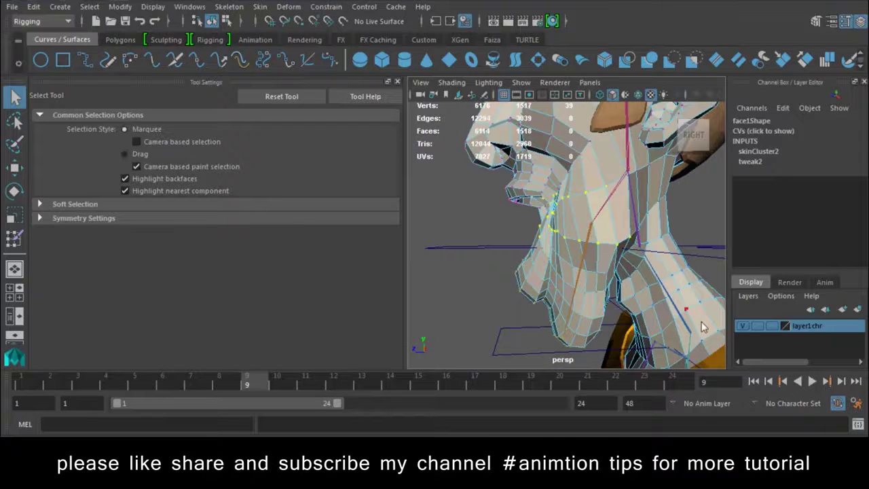
pyautogui.moveTo(588, 197); pyautogui.dragTo(569, 163, button='right')
# Step: Orbit around the head to check the jaw-line selection from the side and front
pyautogui.keyDown('alt'); pyautogui.moveTo(601, 319); pyautogui.dragTo(554, 292); pyautogui.keyUp('alt')
pyautogui.keyDown('alt'); pyautogui.moveTo(518, 210); pyautogui.dragTo(570, 222, button='right'); pyautogui.keyUp('alt')
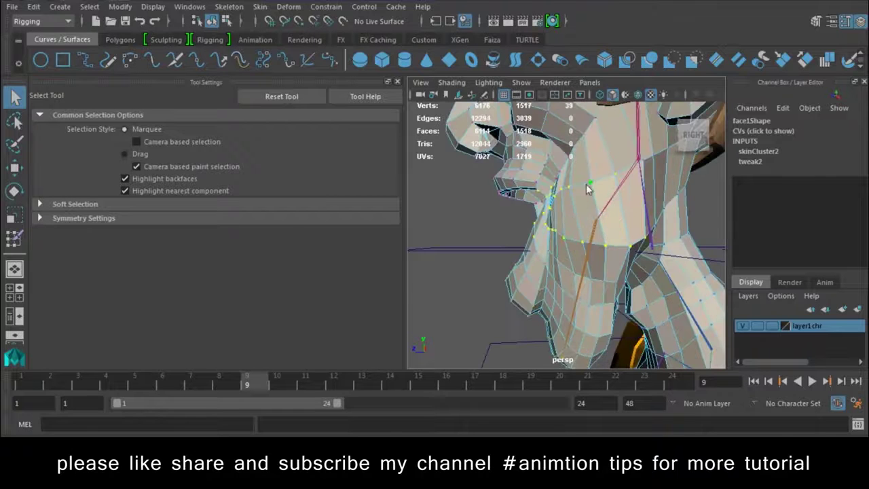
pyautogui.keyDown('alt'); pyautogui.moveTo(531, 251); pyautogui.dragTo(463, 250); pyautogui.keyUp('alt')
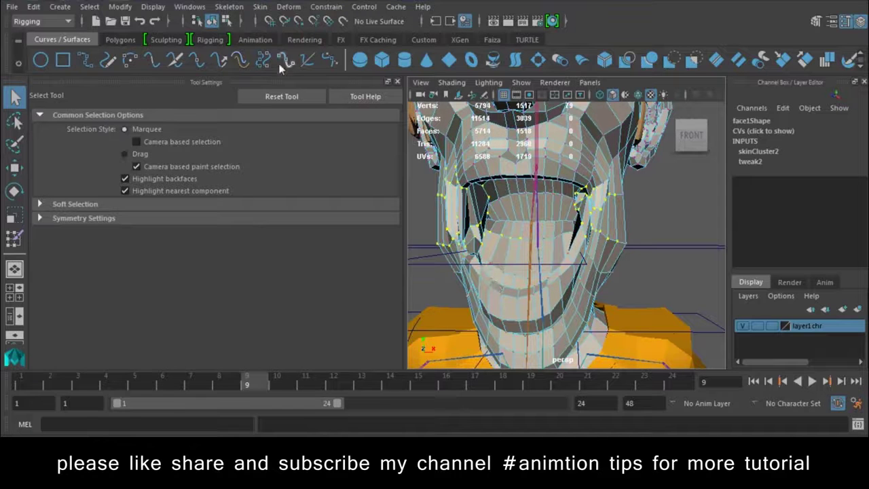
pyautogui.keyDown('alt'); pyautogui.moveTo(691, 264); pyautogui.dragTo(532, 272); pyautogui.keyUp('alt')
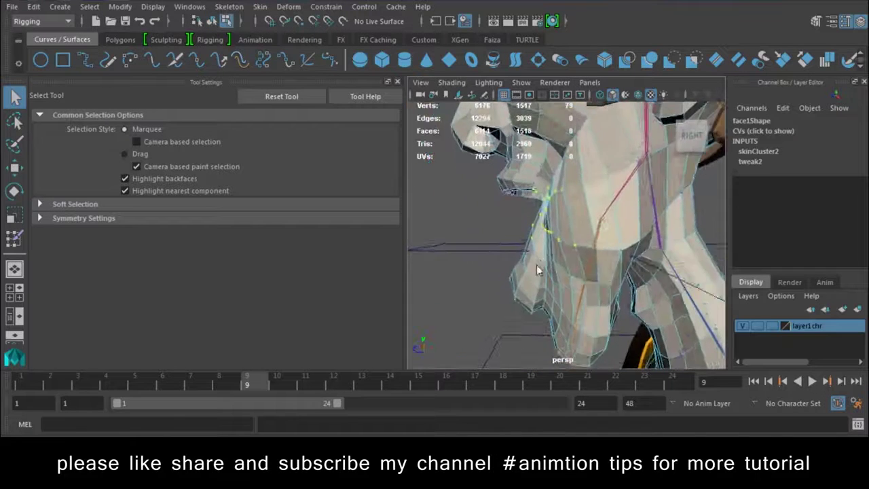
pyautogui.keyDown('alt'); pyautogui.moveTo(495, 264); pyautogui.dragTo(666, 253); pyautogui.keyUp('alt')
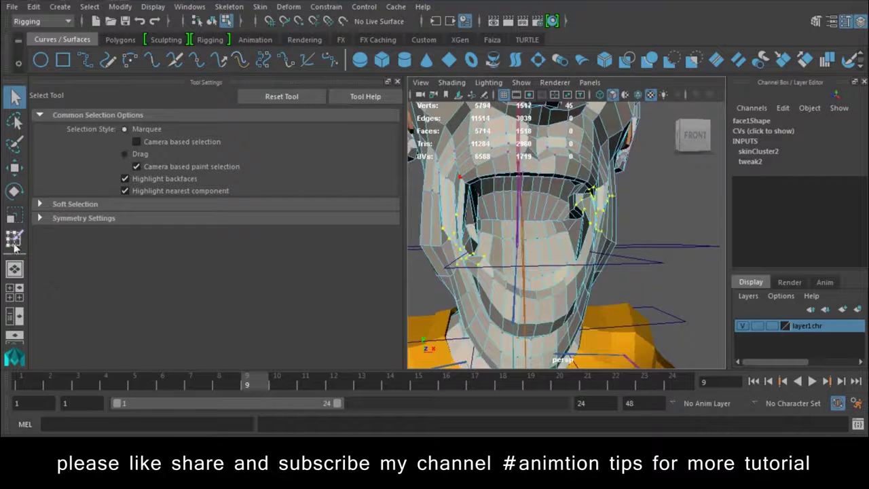
# Step: Use the Weight Hammer on Head2 to average the jaw-line vertices' weights with their neighbours
pyautogui.click(14, 246)
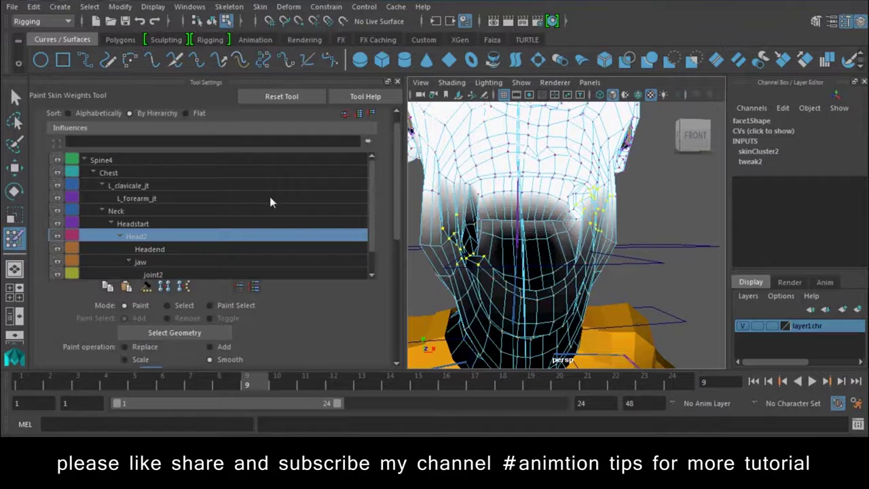
pyautogui.scroll(-3, 276, 302)
pyautogui.scroll(-2, 275, 303)
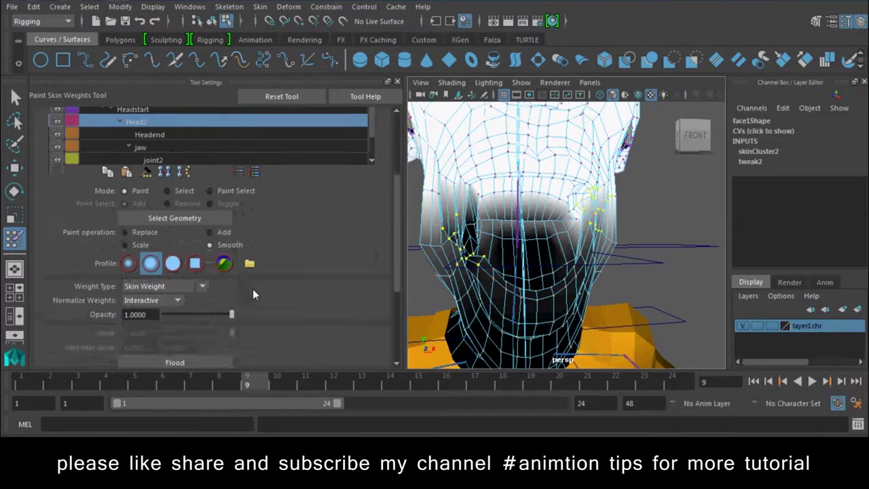
pyautogui.click(145, 172)
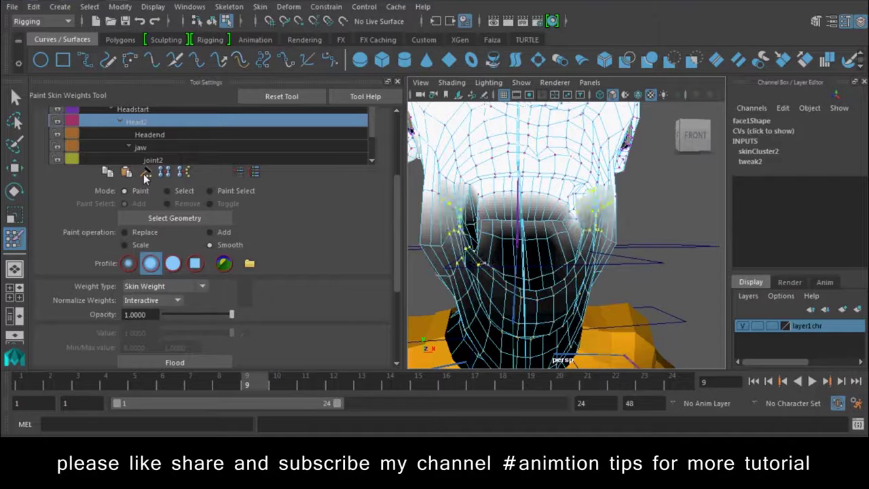
# Step: Close the weight settings, switch to the Move tool and show the face smoothed
pyautogui.click(398, 83)
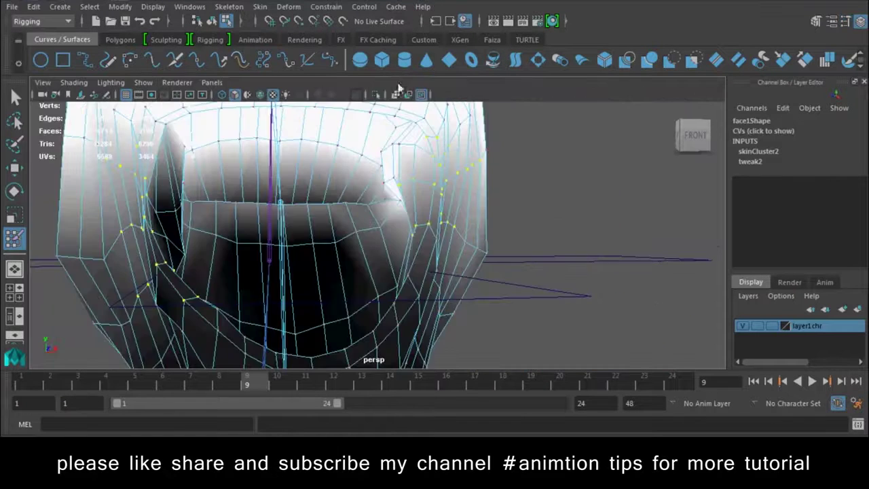
pyautogui.press('w')
pyautogui.moveTo(578, 314)
pyautogui.keyDown('alt'); pyautogui.mouseDown()
pyautogui.moveTo(491, 262)
pyautogui.moveTo(421, 190)
pyautogui.mouseUp(); pyautogui.keyUp('alt')
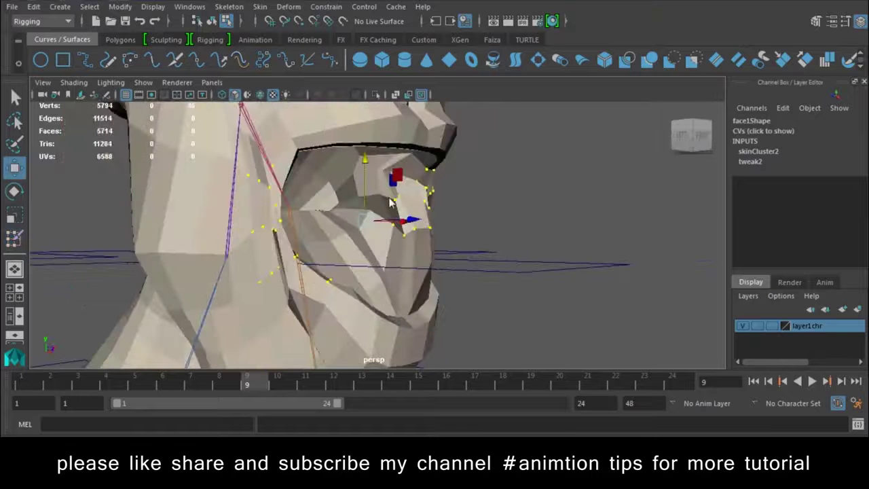
pyautogui.press('3')
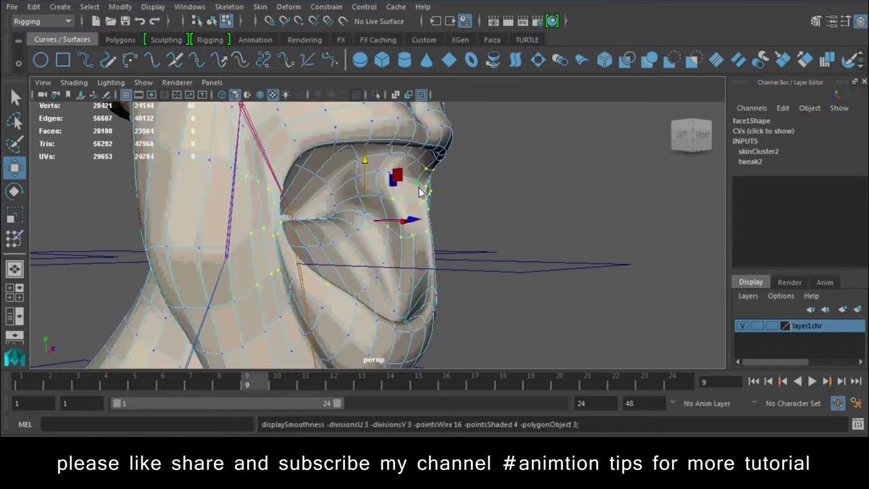
# Step: Return the face to object mode and play the jaw animation from the front
pyautogui.moveTo(421, 192); pyautogui.dragTo(472, 82, button='right')
pyautogui.click(583, 249)
pyautogui.moveTo(583, 249)
pyautogui.keyDown('alt'); pyautogui.mouseDown()
pyautogui.moveTo(531, 229)
pyautogui.moveTo(525, 274)
pyautogui.mouseUp(); pyautogui.keyUp('alt')
pyautogui.hotkey('alt', 'v')
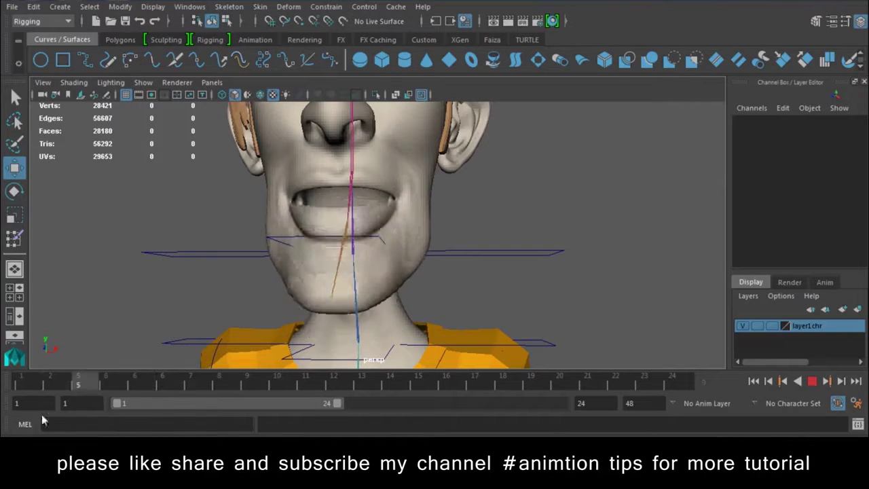
# Step: Stop playback at frame 1, zoom out and give the body mesh smooth preview
pyautogui.hotkey('alt', 'v')
pyautogui.scroll(-3, 434, 212)
pyautogui.scroll(-3, 275, 174)
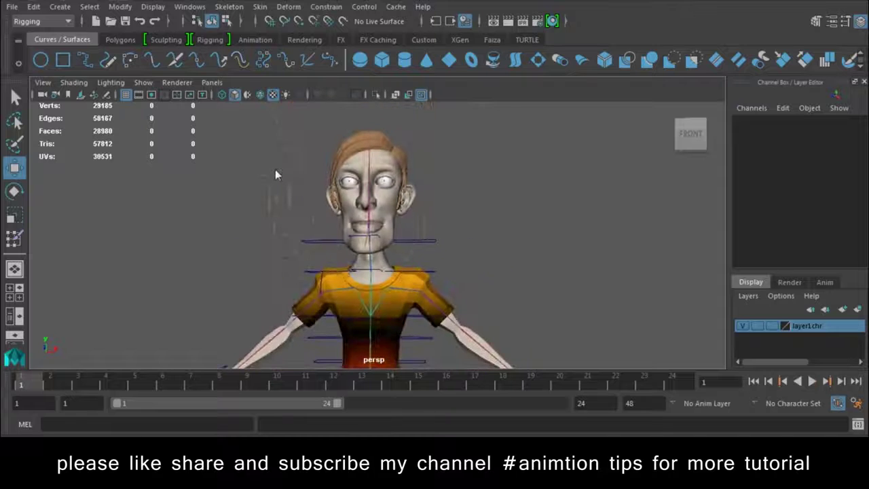
pyautogui.scroll(2, 350, 279)
pyautogui.scroll(-2, 436, 213)
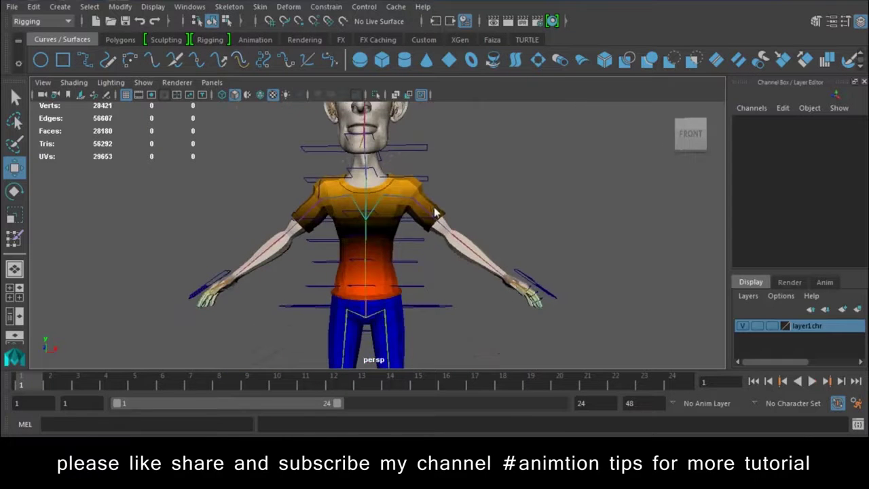
pyautogui.click(435, 212)
pyautogui.press('3')
pyautogui.click(495, 210)
# Step: Orbit to the character's right side to inspect the legs, shoes and foot controls
pyautogui.moveTo(528, 209)
pyautogui.keyDown('alt'); pyautogui.mouseDown()
pyautogui.moveTo(435, 277)
pyautogui.moveTo(463, 270)
pyautogui.moveTo(430, 221)
pyautogui.moveTo(491, 258)
pyautogui.moveTo(552, 254)
pyautogui.moveTo(451, 227)
pyautogui.moveTo(386, 270)
pyautogui.moveTo(429, 241)
pyautogui.moveTo(411, 264)
pyautogui.moveTo(371, 212)
pyautogui.mouseUp(); pyautogui.keyUp('alt')
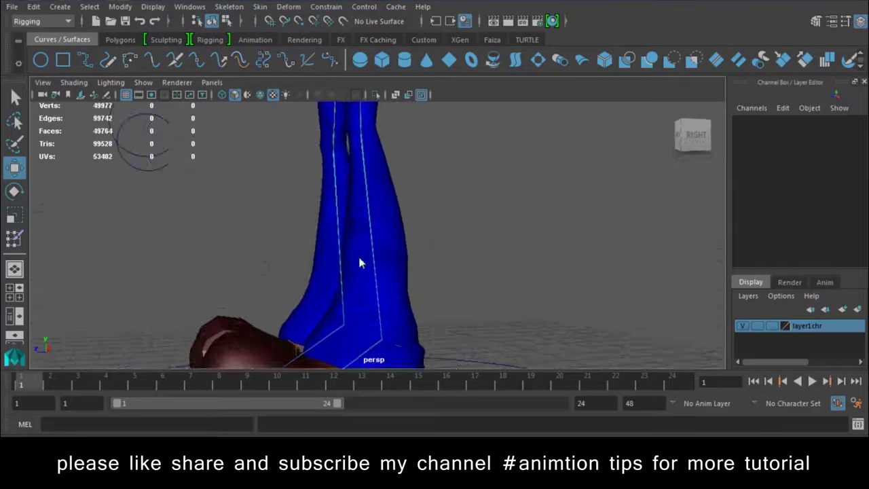
pyautogui.scroll(2, 400, 263)
pyautogui.scroll(-3, 401, 264)
pyautogui.scroll(3, 400, 263)
pyautogui.scroll(-3, 401, 264)
pyautogui.scroll(2, 401, 260)
pyautogui.scroll(-2, 401, 260)
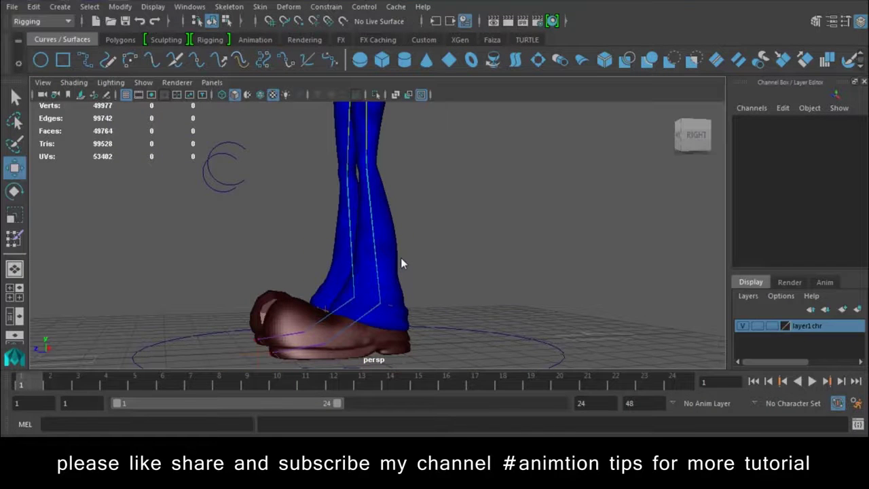
pyautogui.scroll(-4, 401, 264)
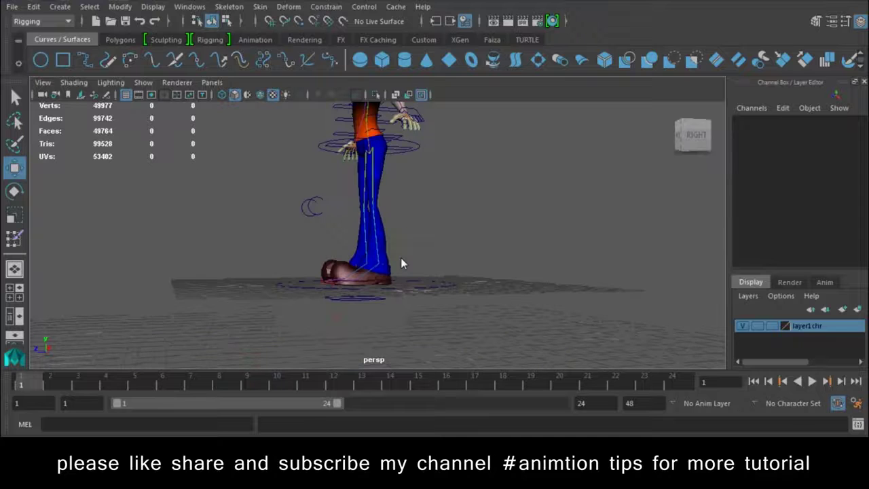
pyautogui.scroll(4, 401, 264)
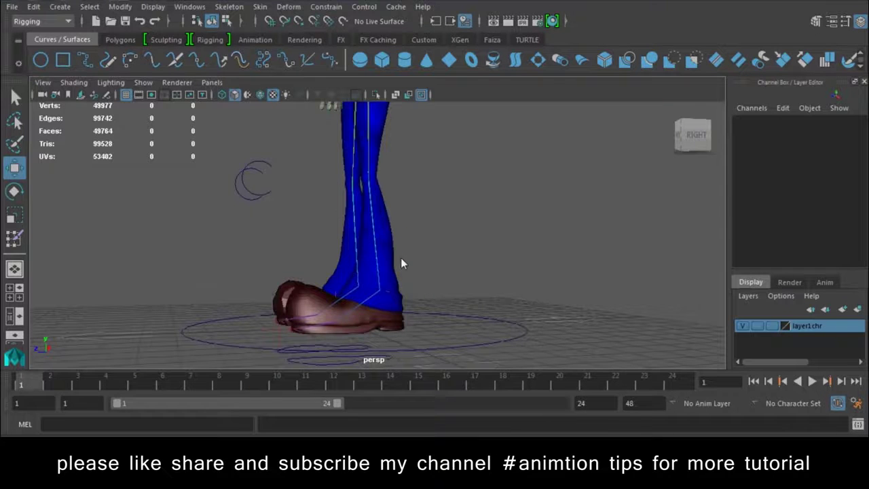